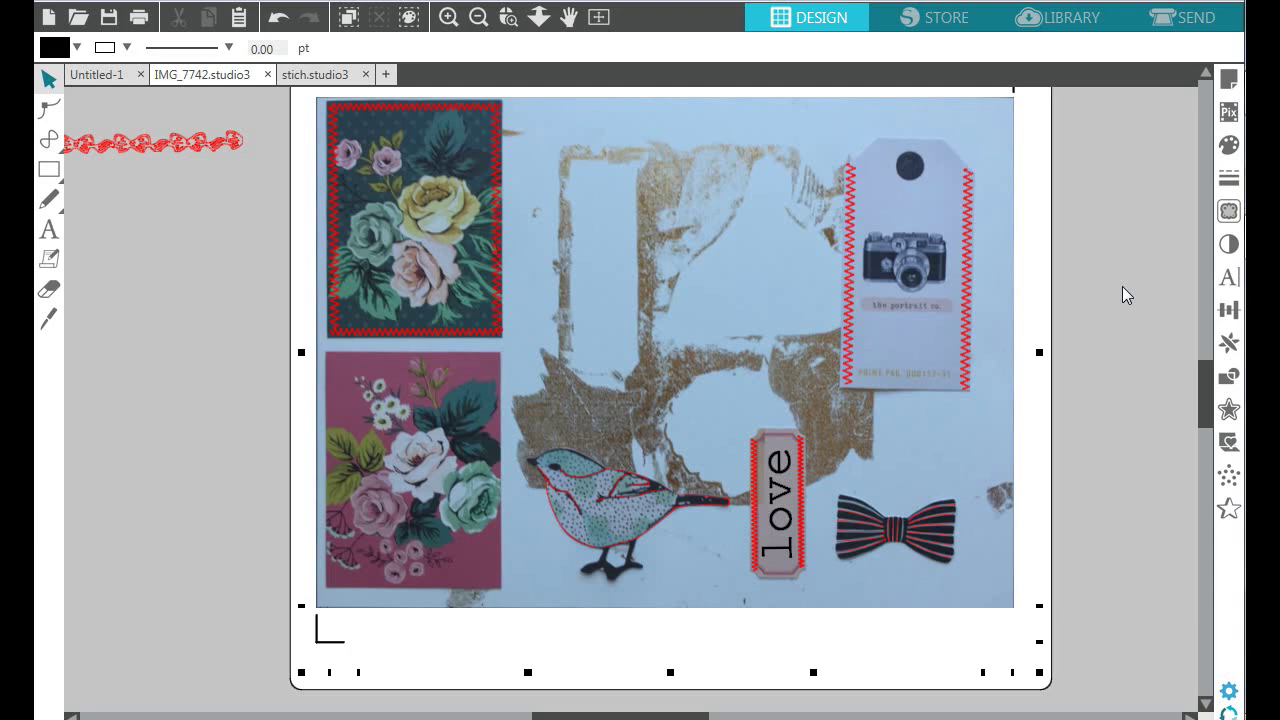
# - Show the PixScan options for importing a PixScan image from a file
pyautogui.click(1229, 114)
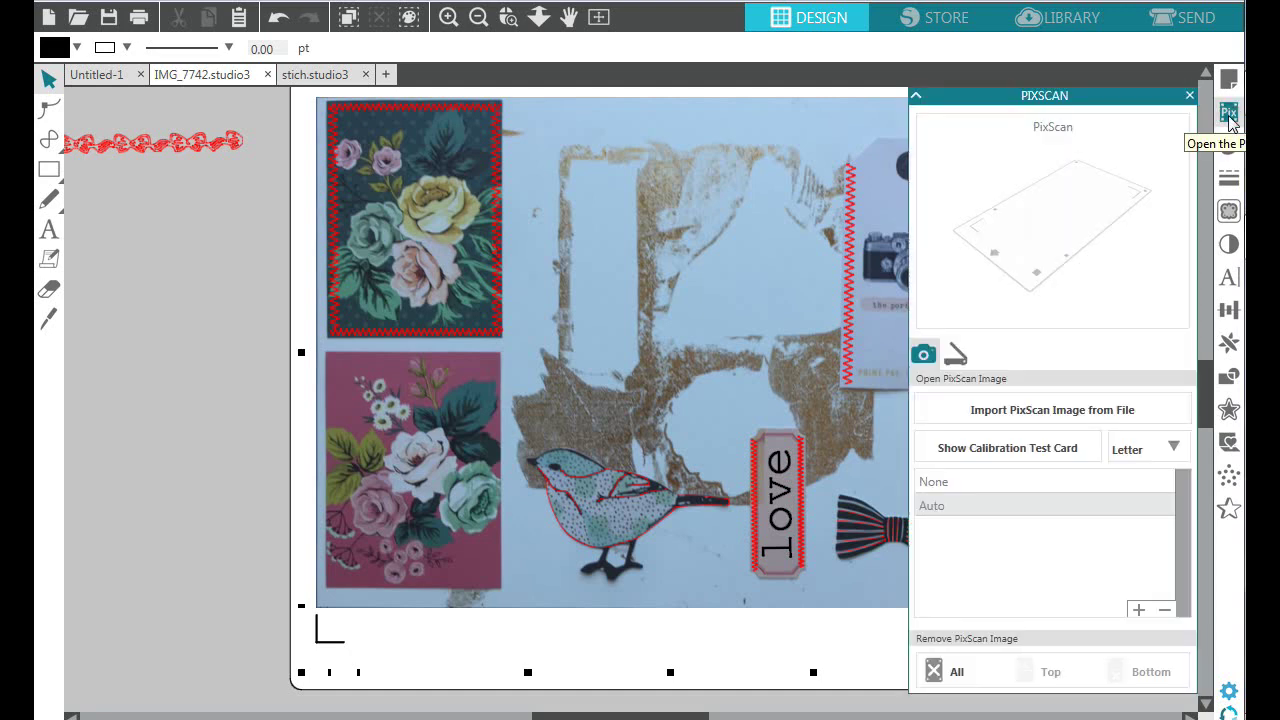
pyautogui.click(1025, 405)
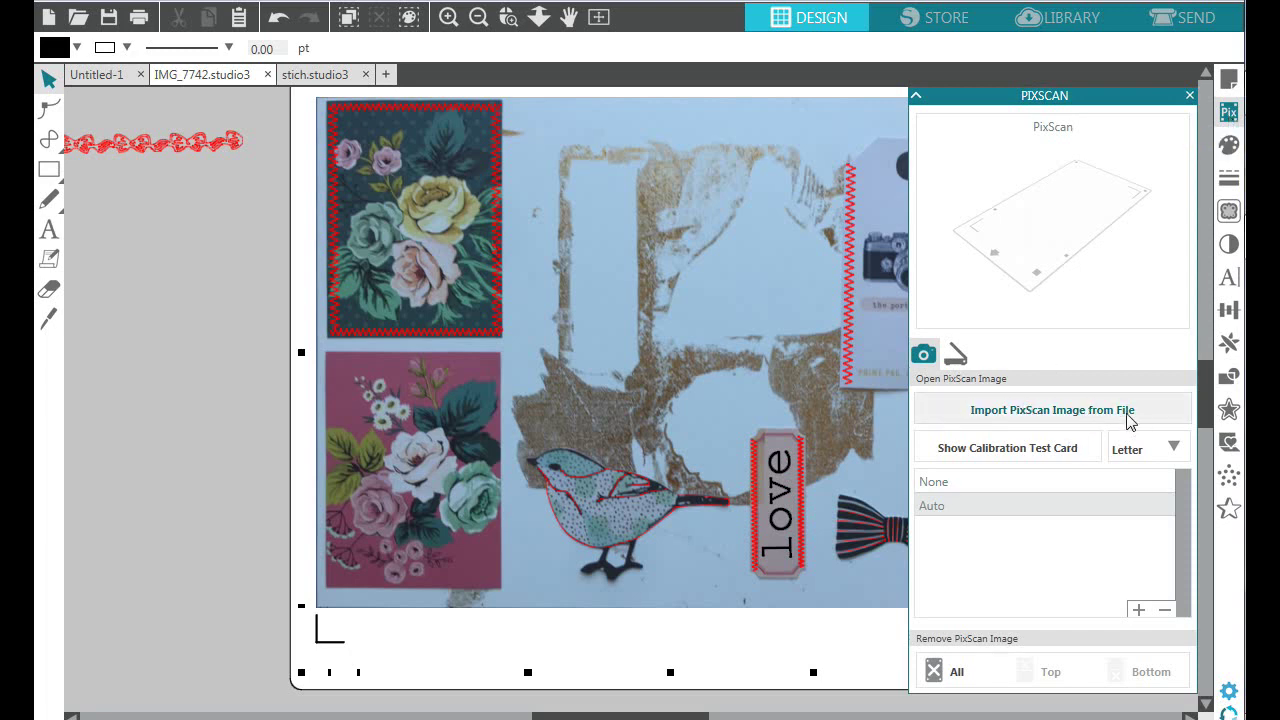
pyautogui.click(1190, 96)
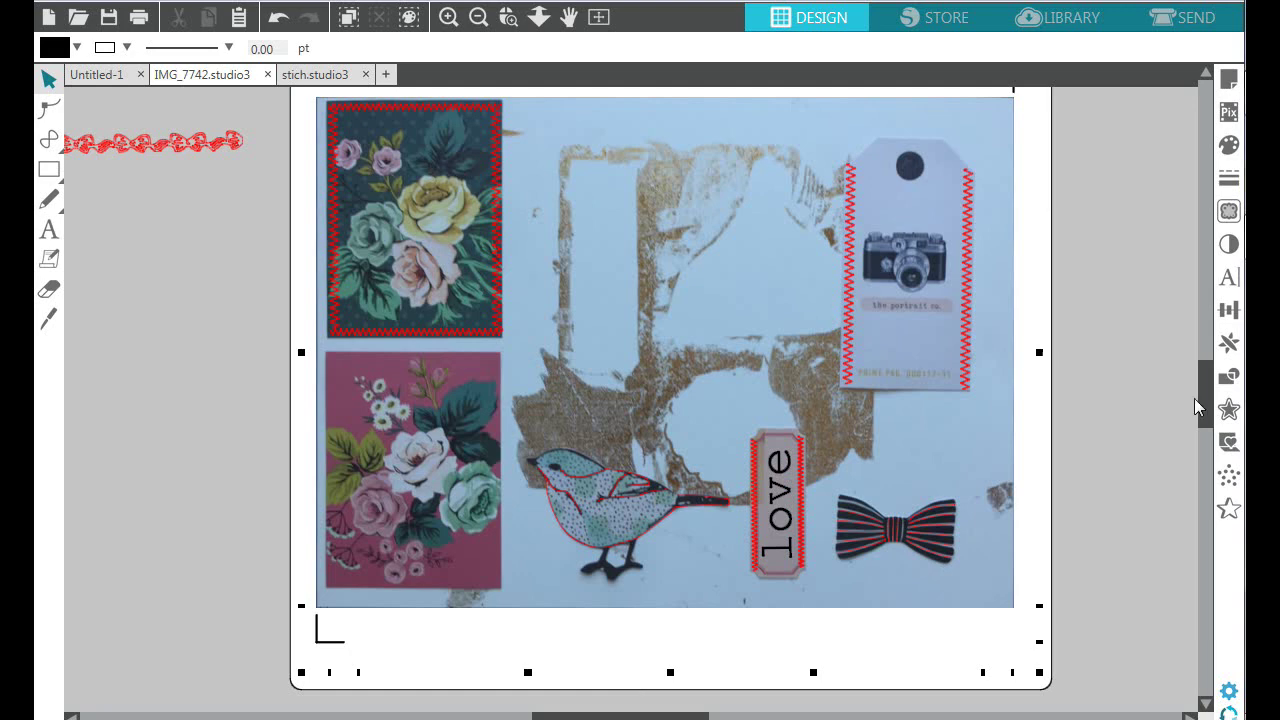
pyautogui.scroll(1, 1204, 398)
pyautogui.scroll(-2, 1202, 392)
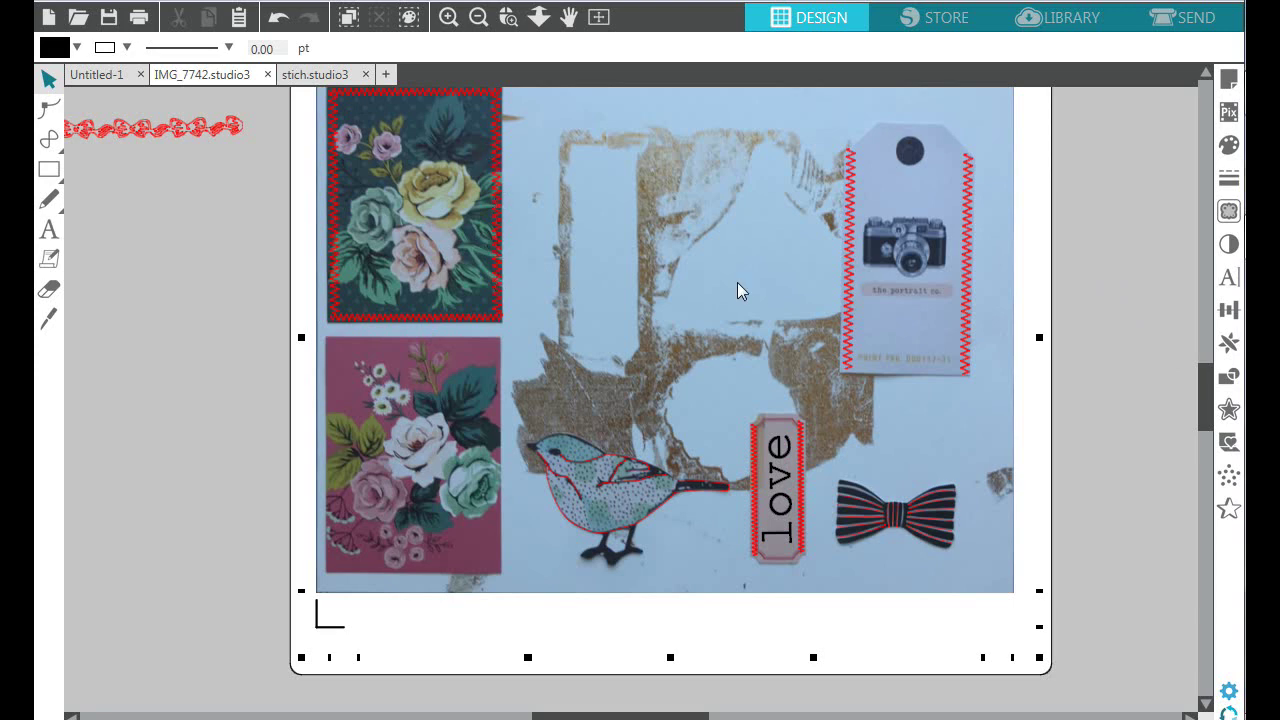
pyautogui.moveTo(1206, 404); pyautogui.dragTo(1207, 395)
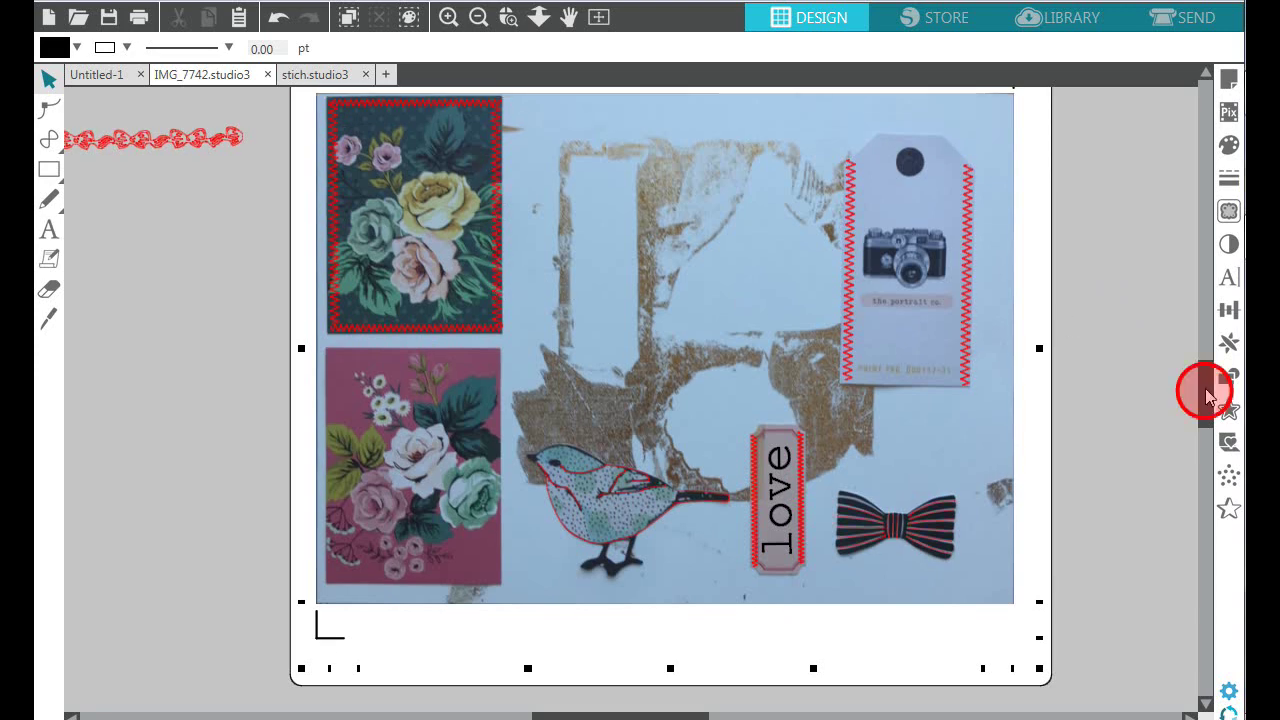
# - Copy the large zigzag stitch line from the stich.studio3 document
pyautogui.click(449, 17)
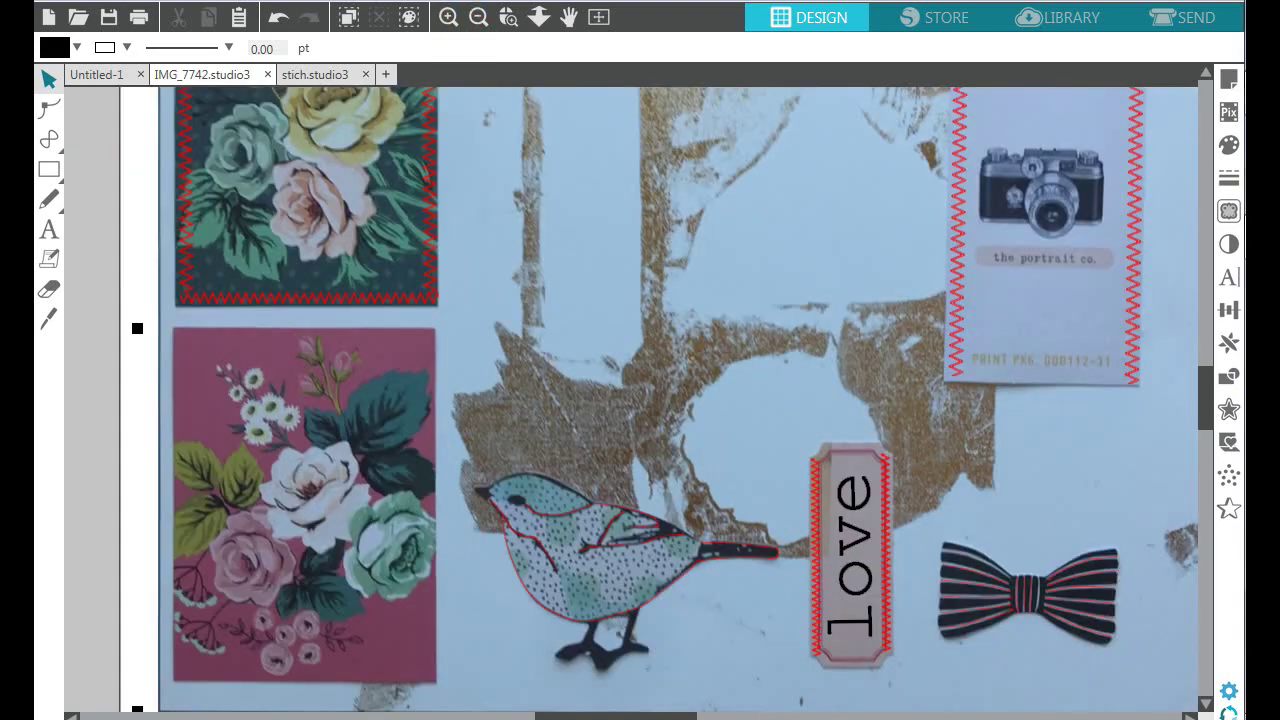
pyautogui.moveTo(679, 717); pyautogui.dragTo(659, 717)
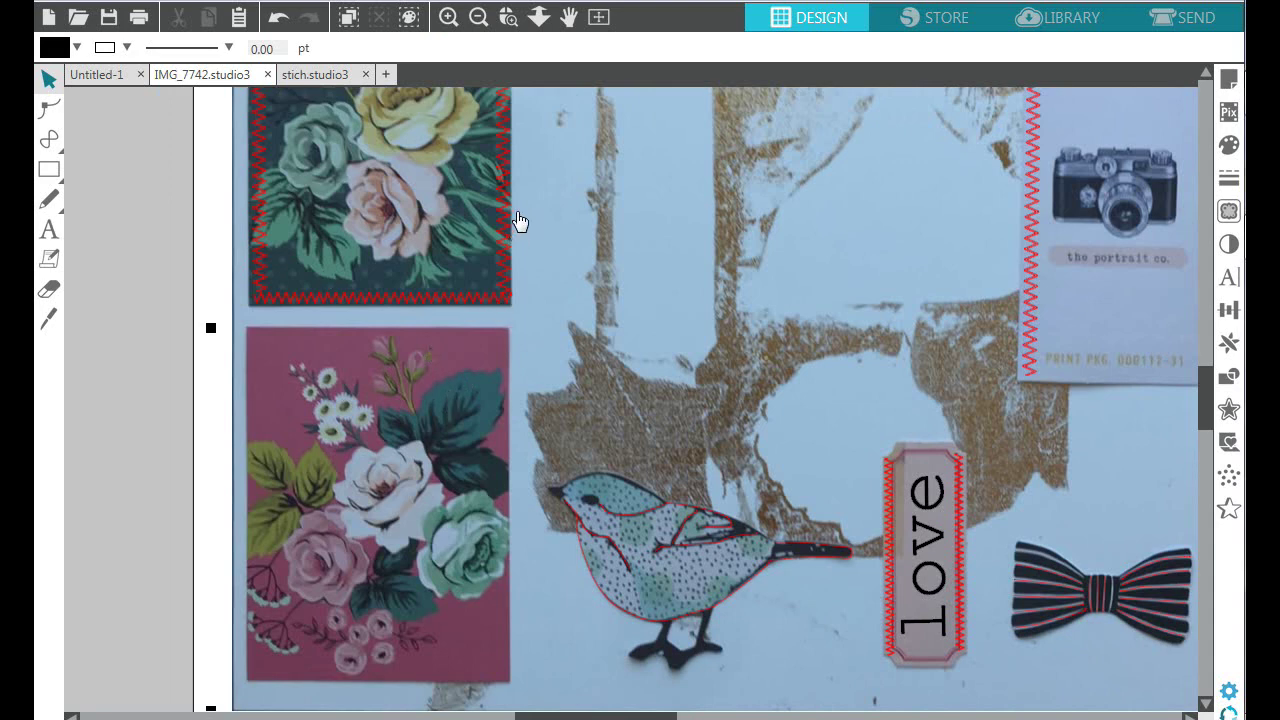
pyautogui.click(331, 78)
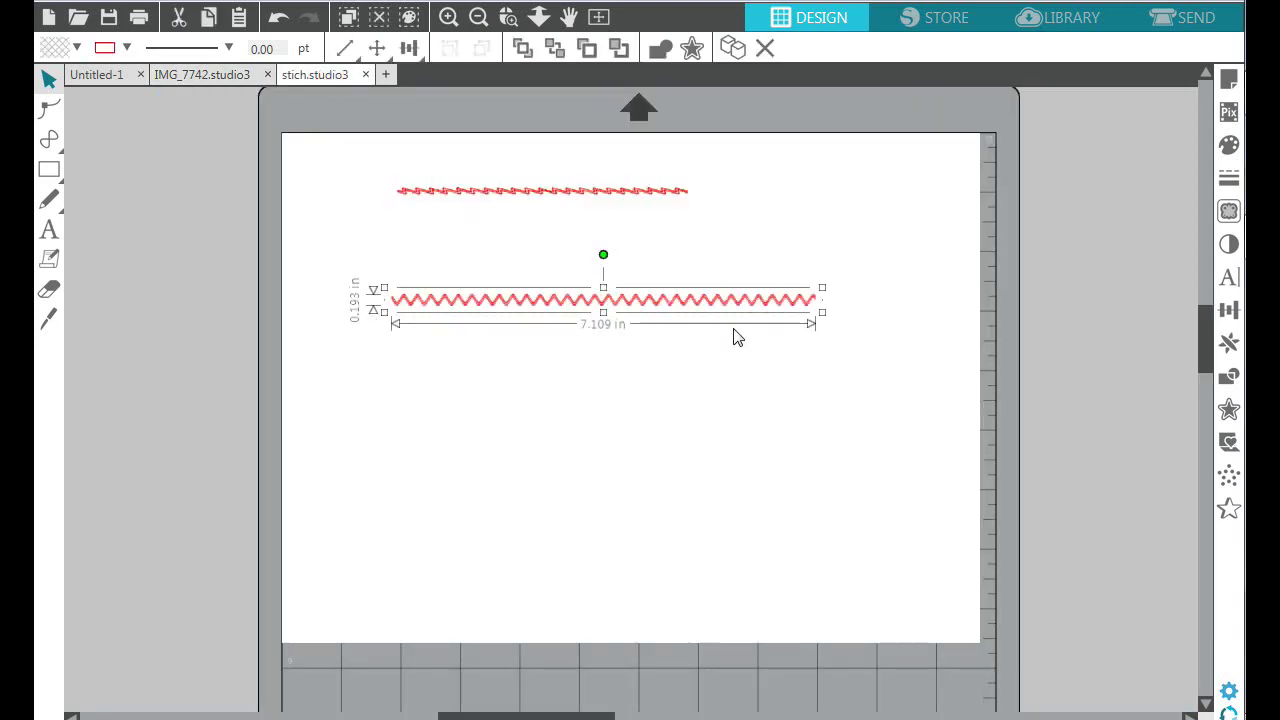
pyautogui.rightClick(678, 313)
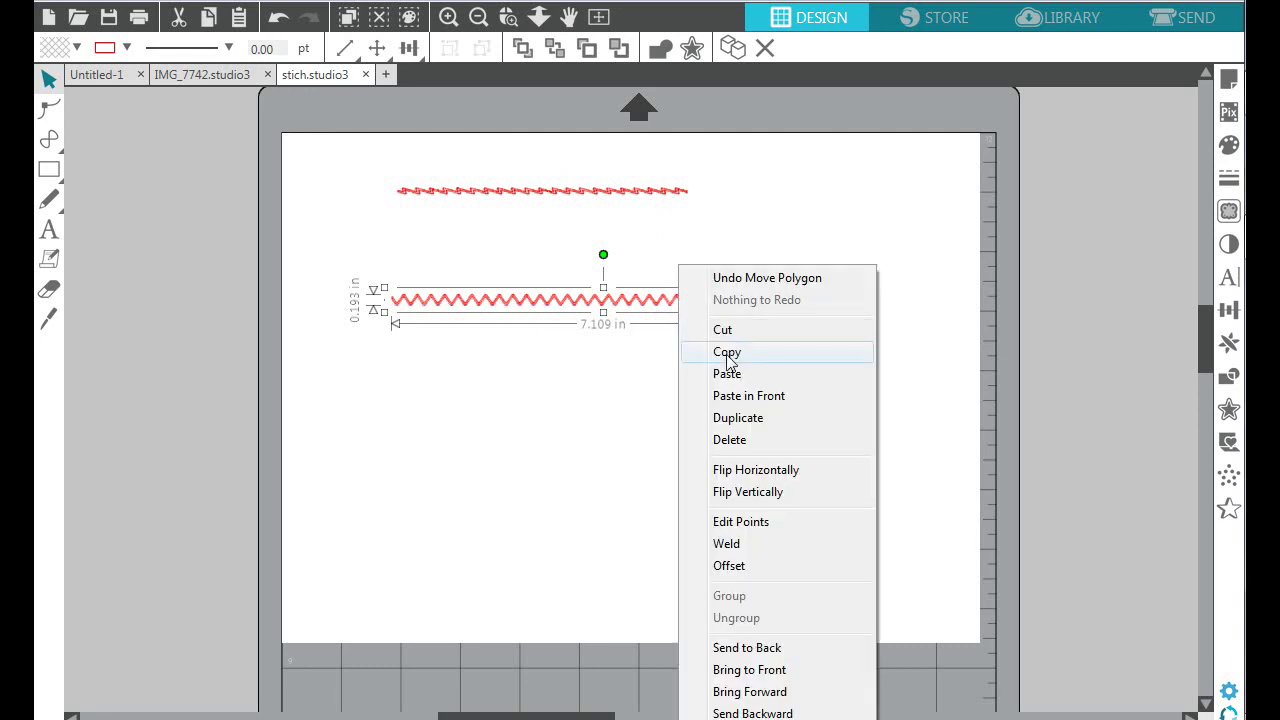
pyautogui.click(712, 354)
pyautogui.rightClick(677, 362)
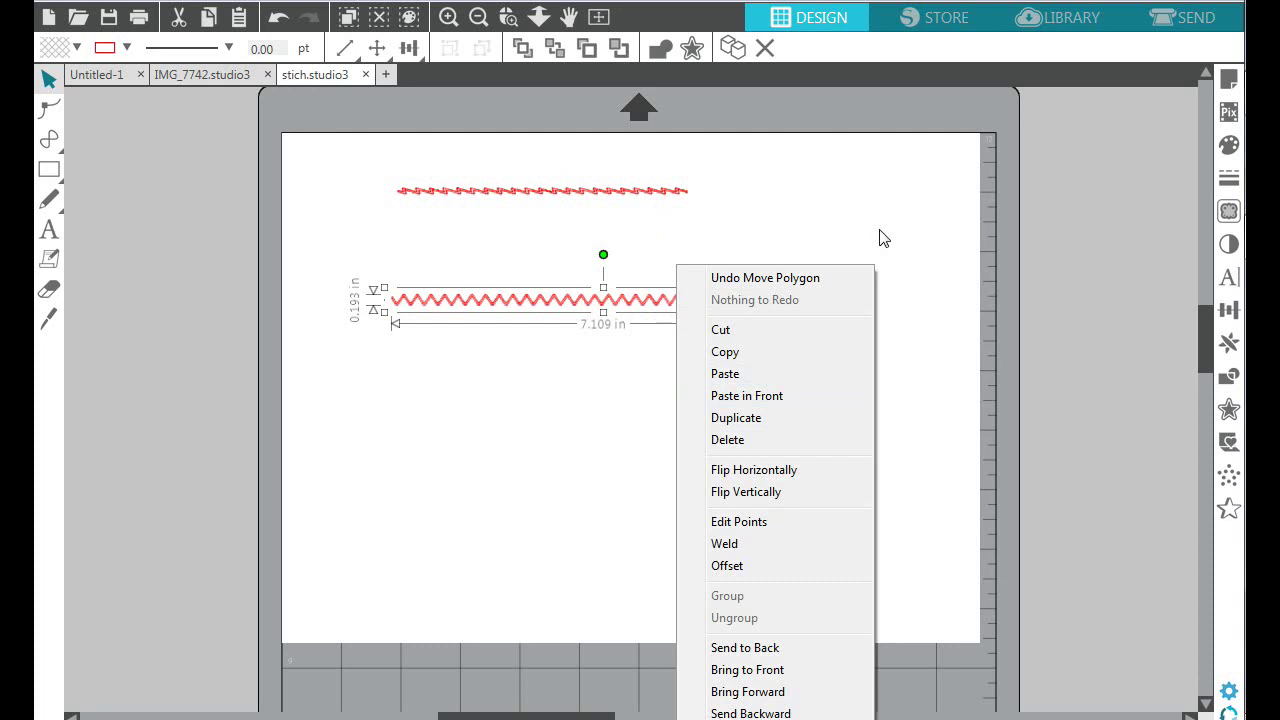
pyautogui.click(278, 22)
pyautogui.click(278, 22)
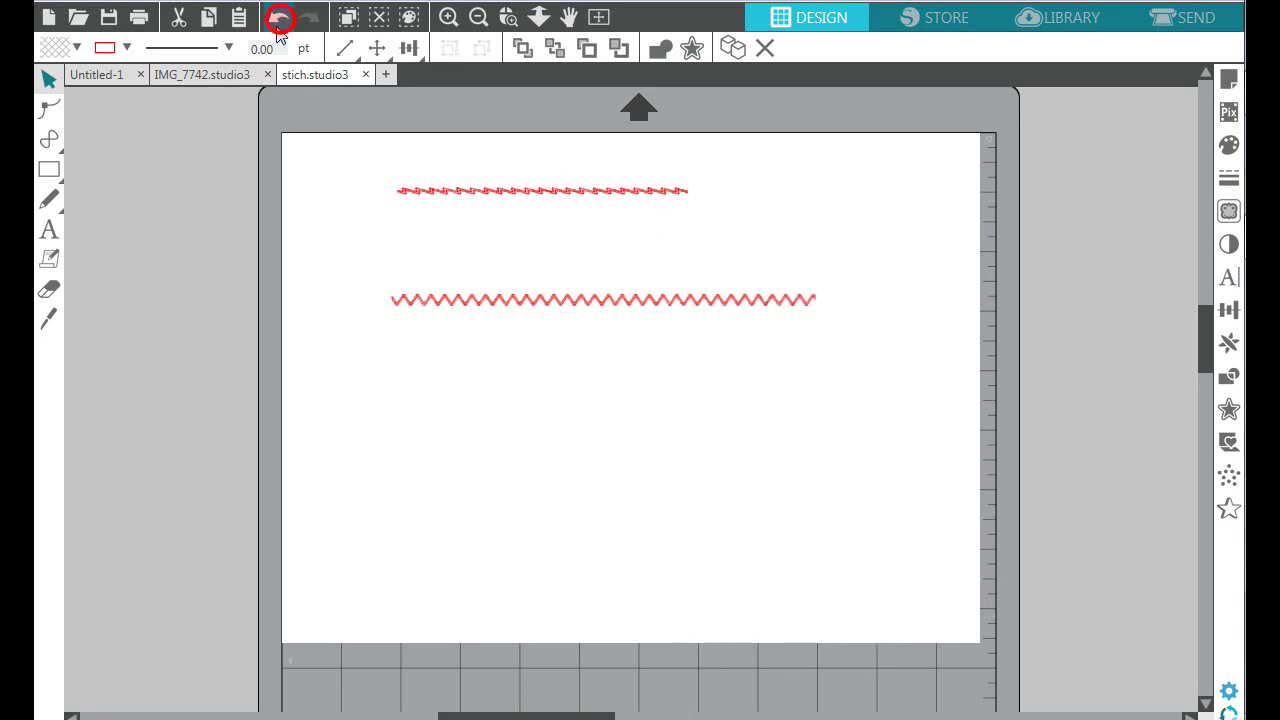
# - Paste the zigzag stitch into IMG_7742.studio3 and move it across the pink floral card and the bird
pyautogui.click(241, 75)
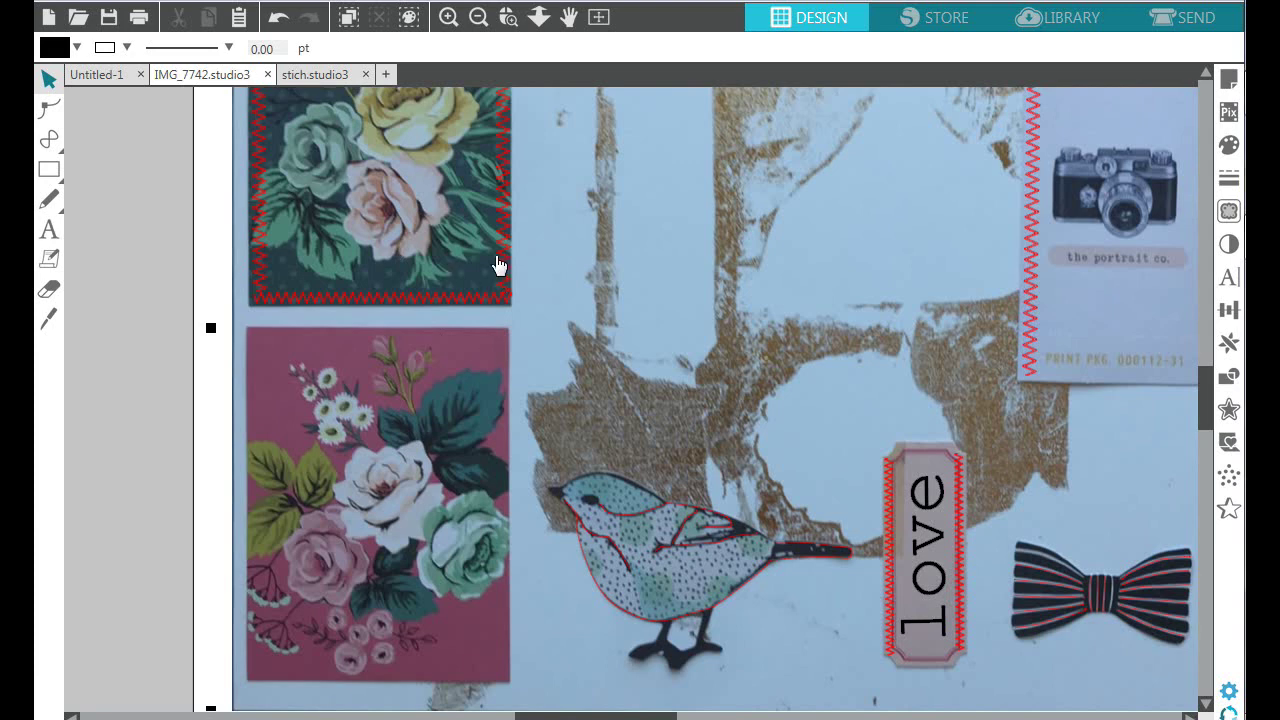
pyautogui.rightClick(485, 415)
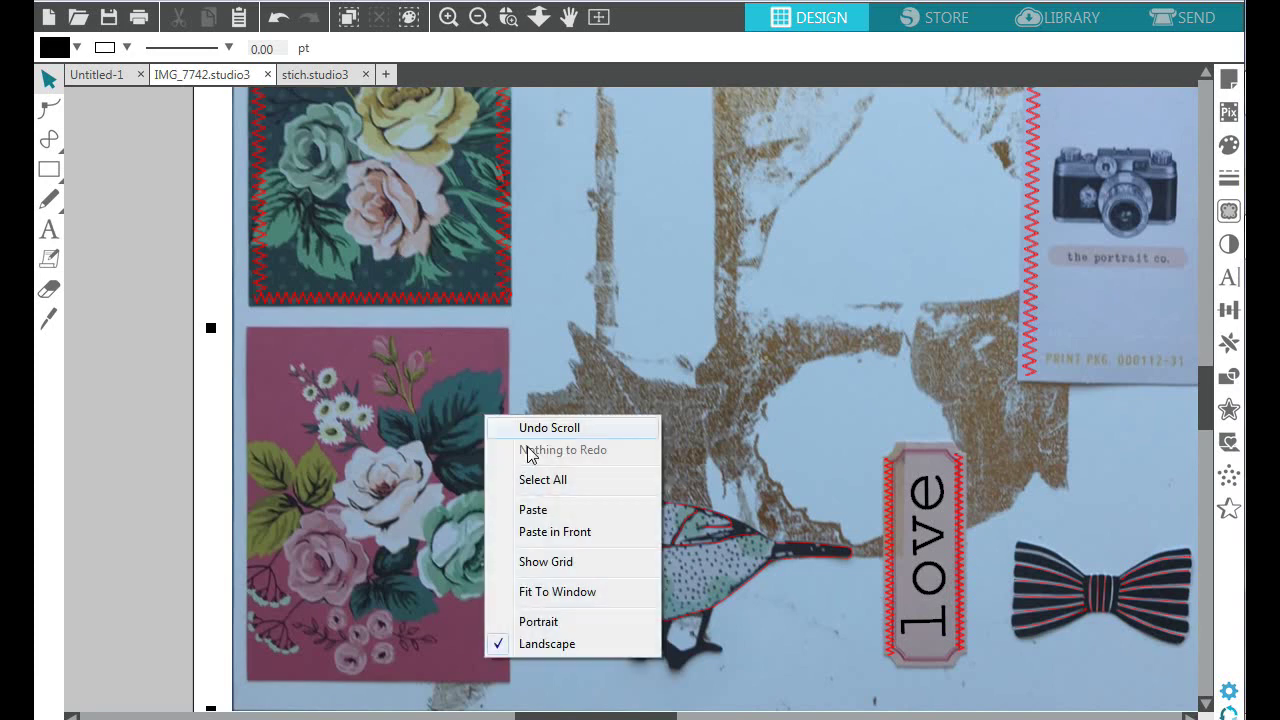
pyautogui.click(547, 510)
pyautogui.moveTo(645, 240); pyautogui.dragTo(540, 458)
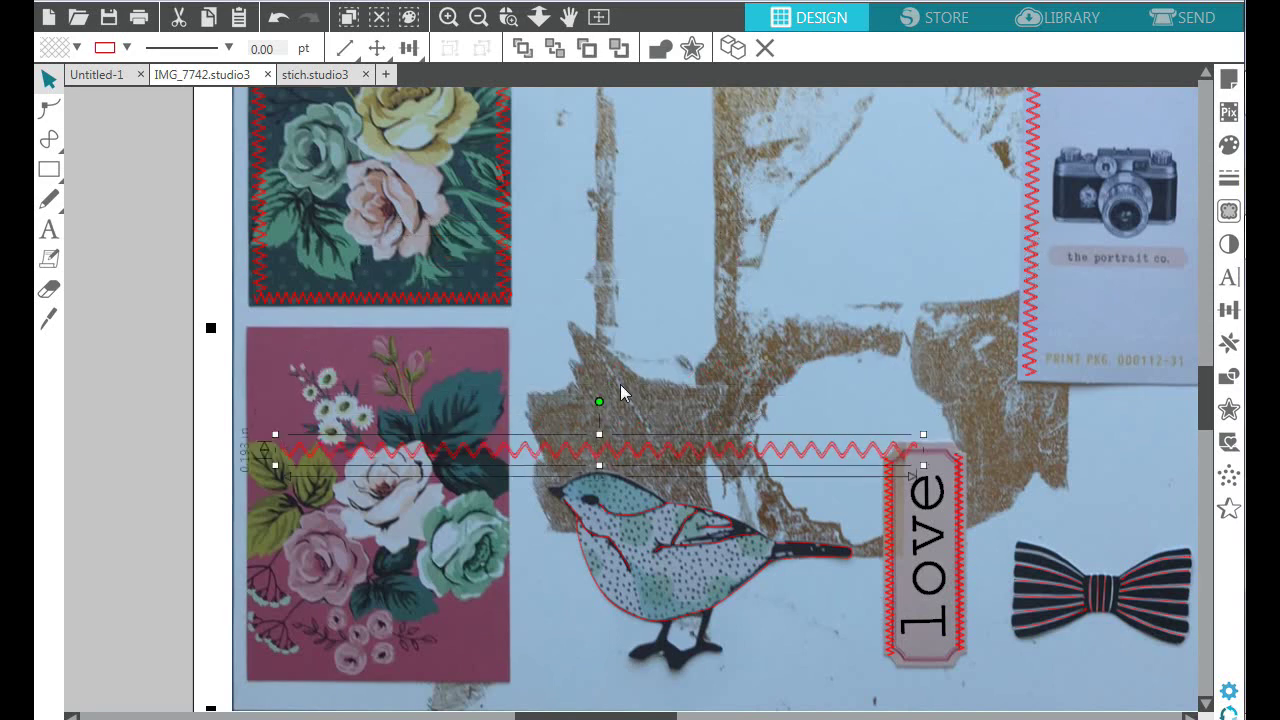
# - Rotate the pasted stitch upright and scale it to about 3.23 in long along the pink floral card's right edge
pyautogui.moveTo(602, 404); pyautogui.dragTo(249, 343)
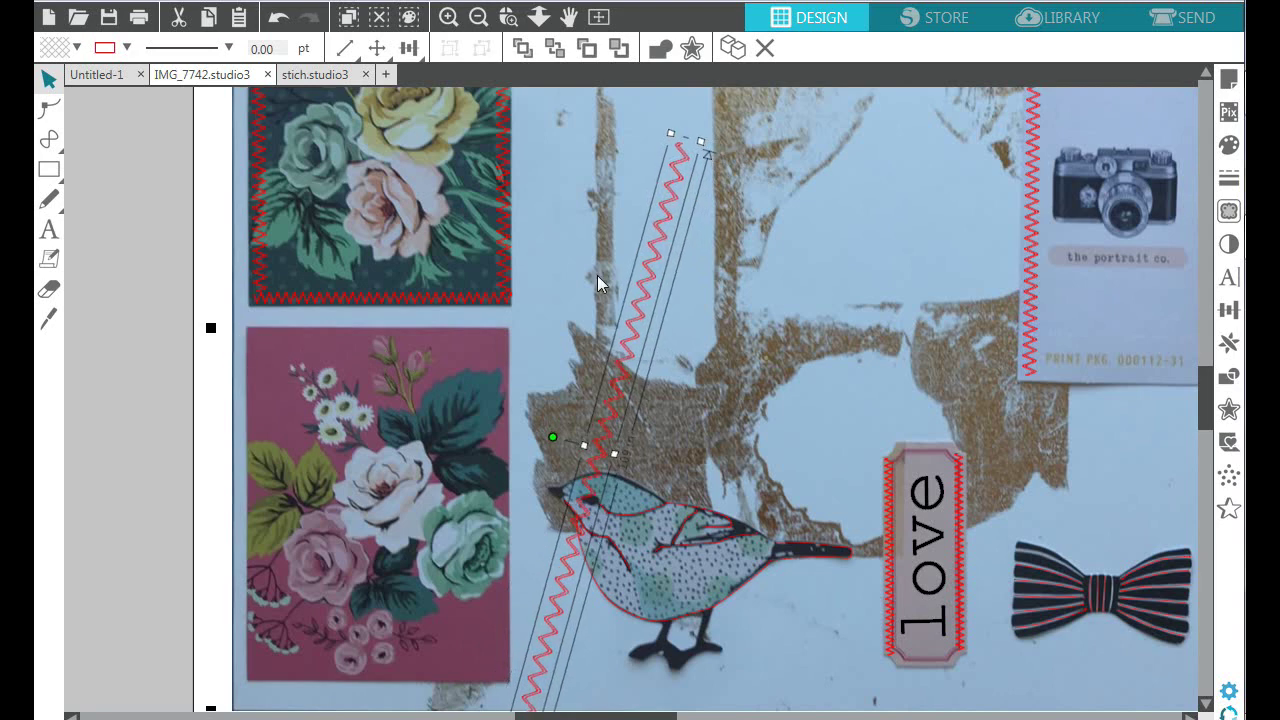
pyautogui.moveTo(705, 148); pyautogui.dragTo(379, 484)
pyautogui.moveTo(463, 449); pyautogui.dragTo(502, 480)
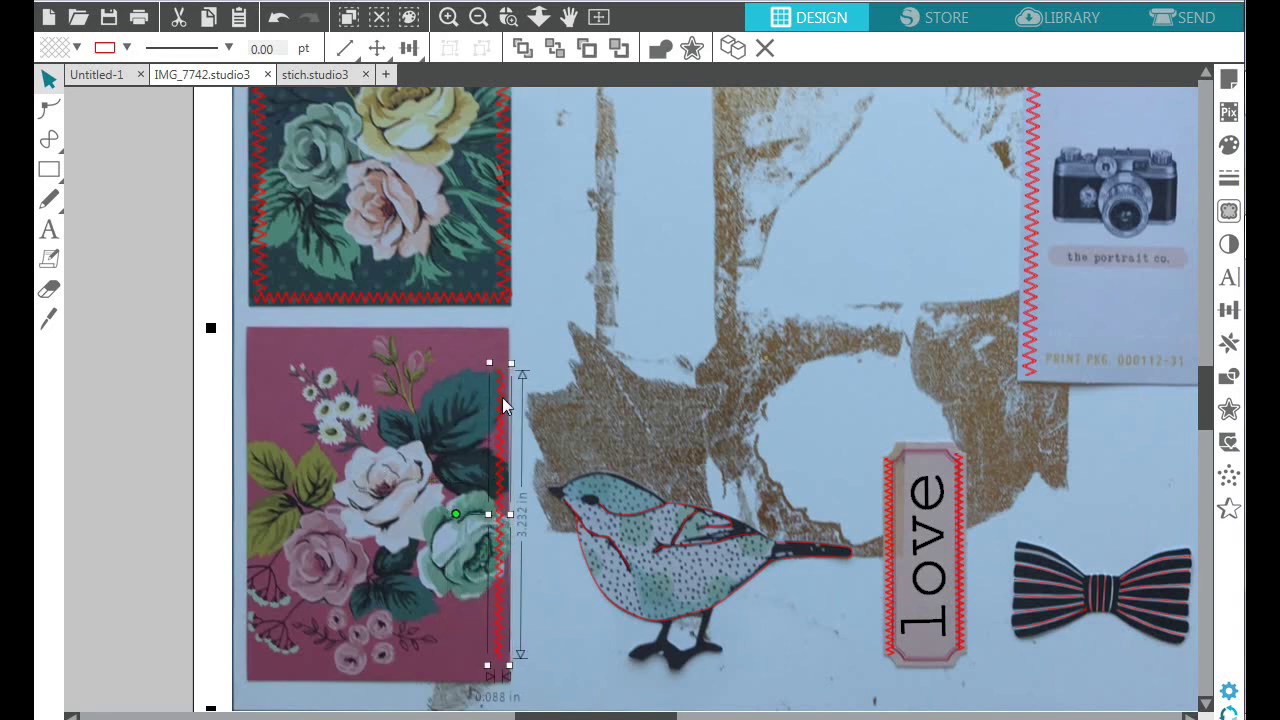
# - Stretch the right-edge stitch to the pink card's full height, about 3.91 in, and widen it slightly
pyautogui.moveTo(519, 369); pyautogui.dragTo(525, 332)
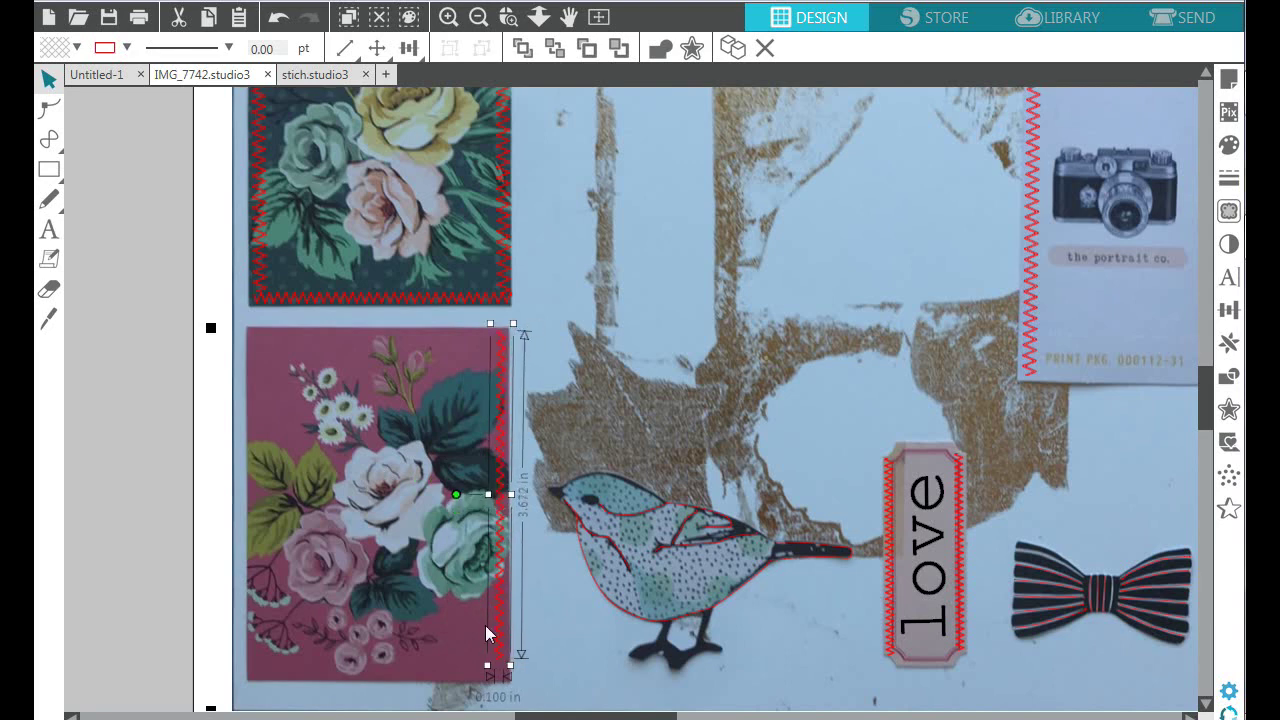
pyautogui.click(478, 688)
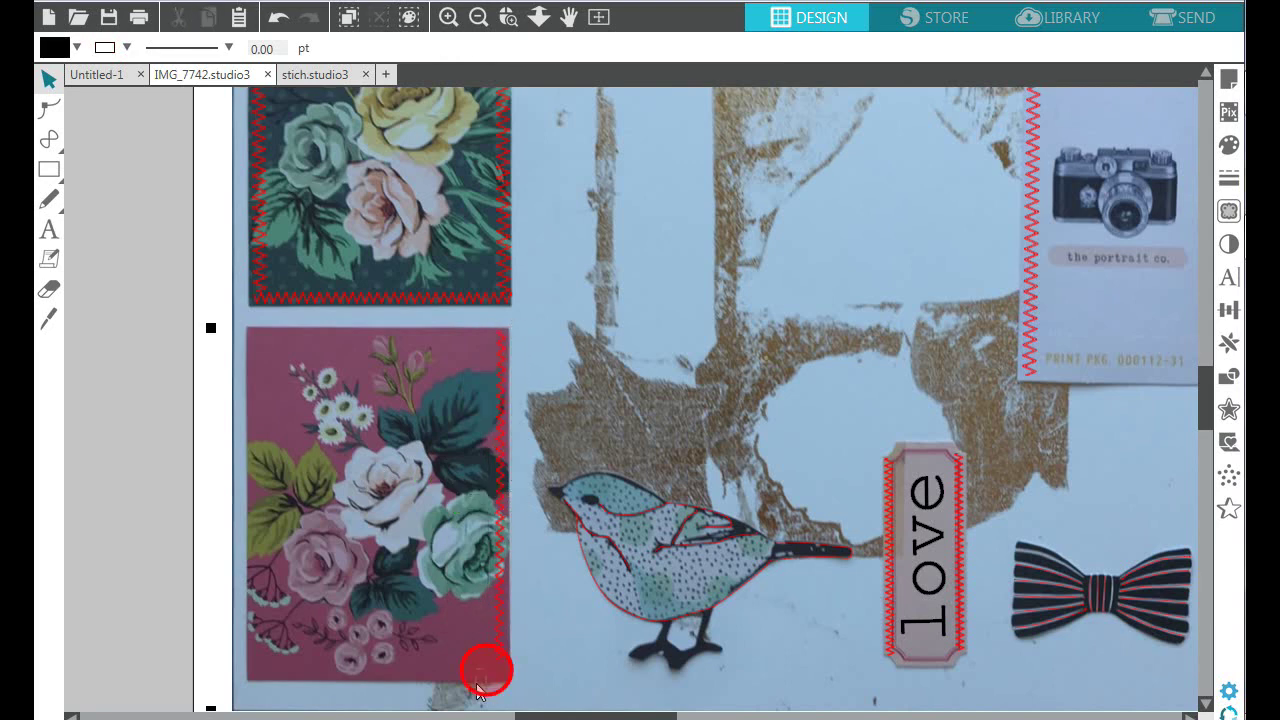
pyautogui.click(500, 650)
pyautogui.moveTo(489, 664)
pyautogui.mouseDown()
pyautogui.moveTo(477, 691)
pyautogui.moveTo(487, 688)
pyautogui.mouseUp()
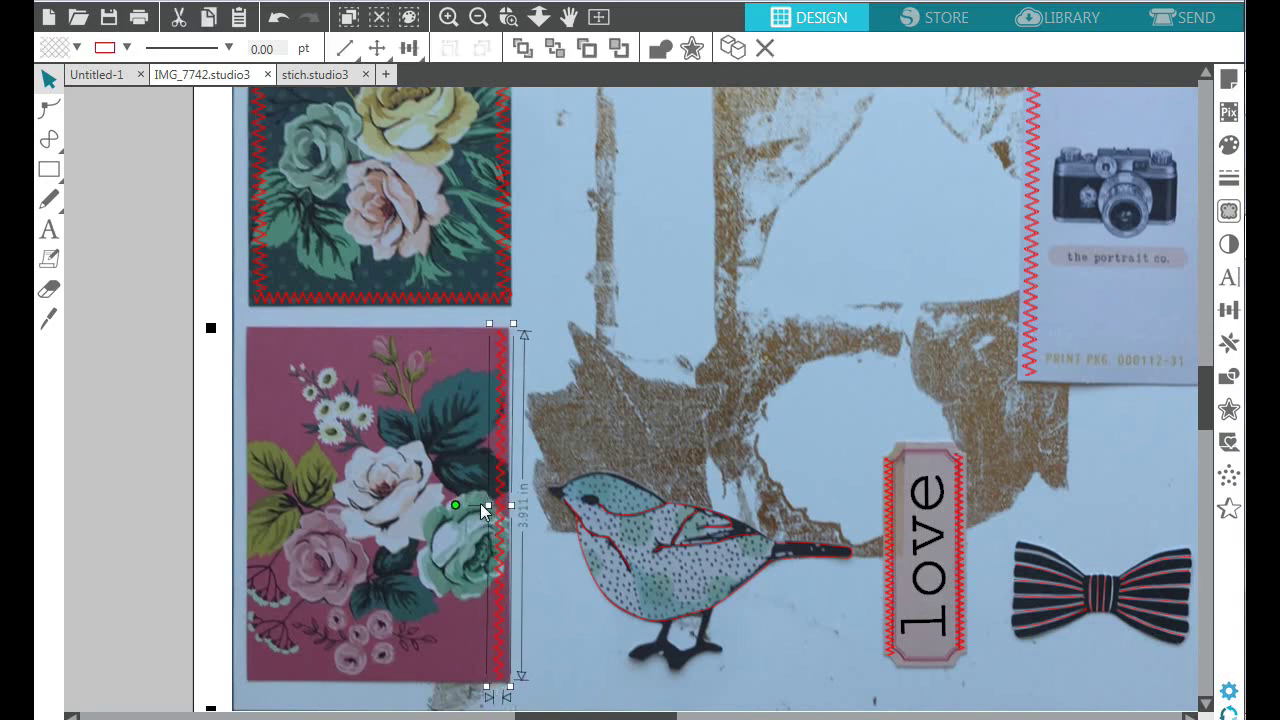
pyautogui.moveTo(490, 516); pyautogui.dragTo(487, 516)
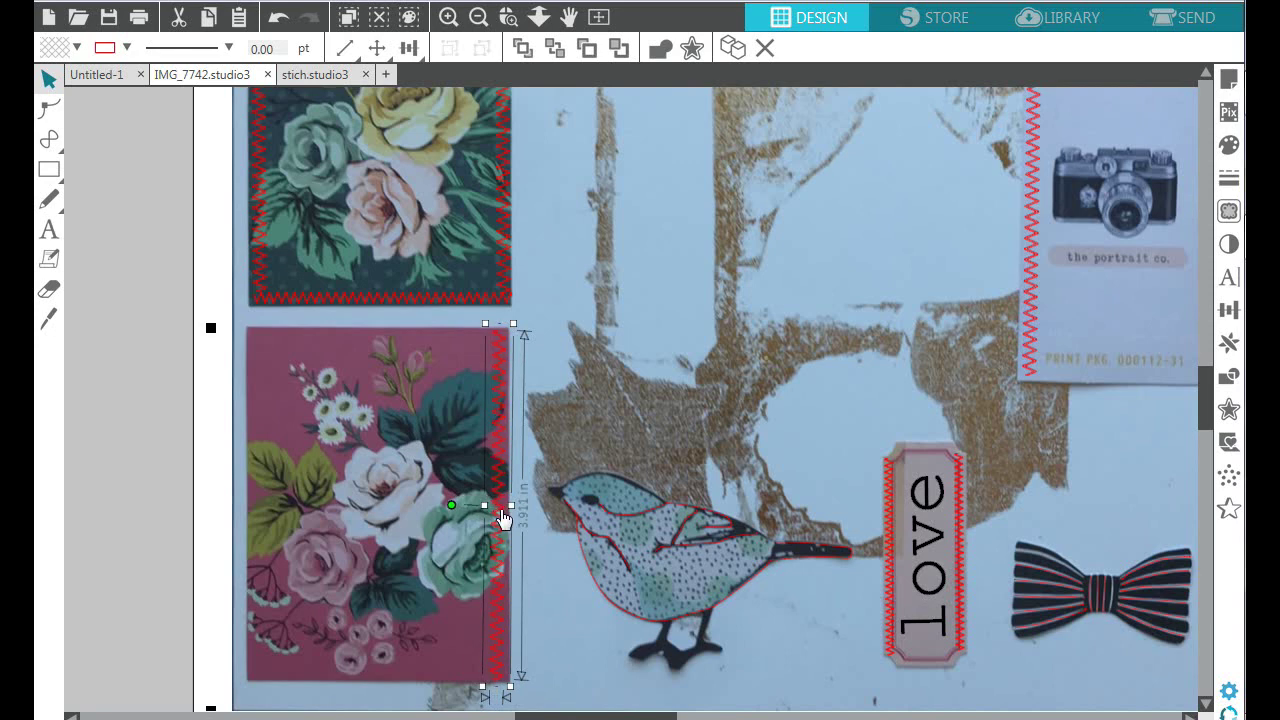
pyautogui.click(574, 470)
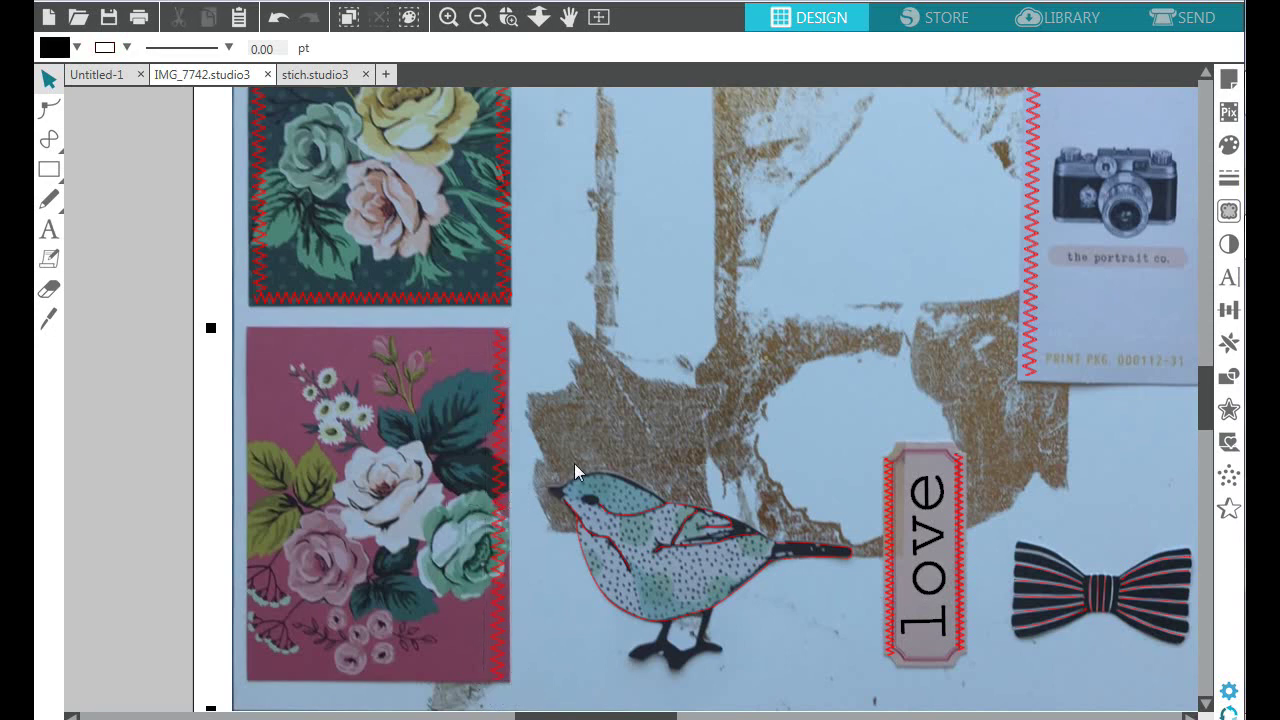
# - Copy the right-edge stitch and place the pasted copy along the pink floral card's left edge
pyautogui.click(508, 443)
pyautogui.rightClick(500, 434)
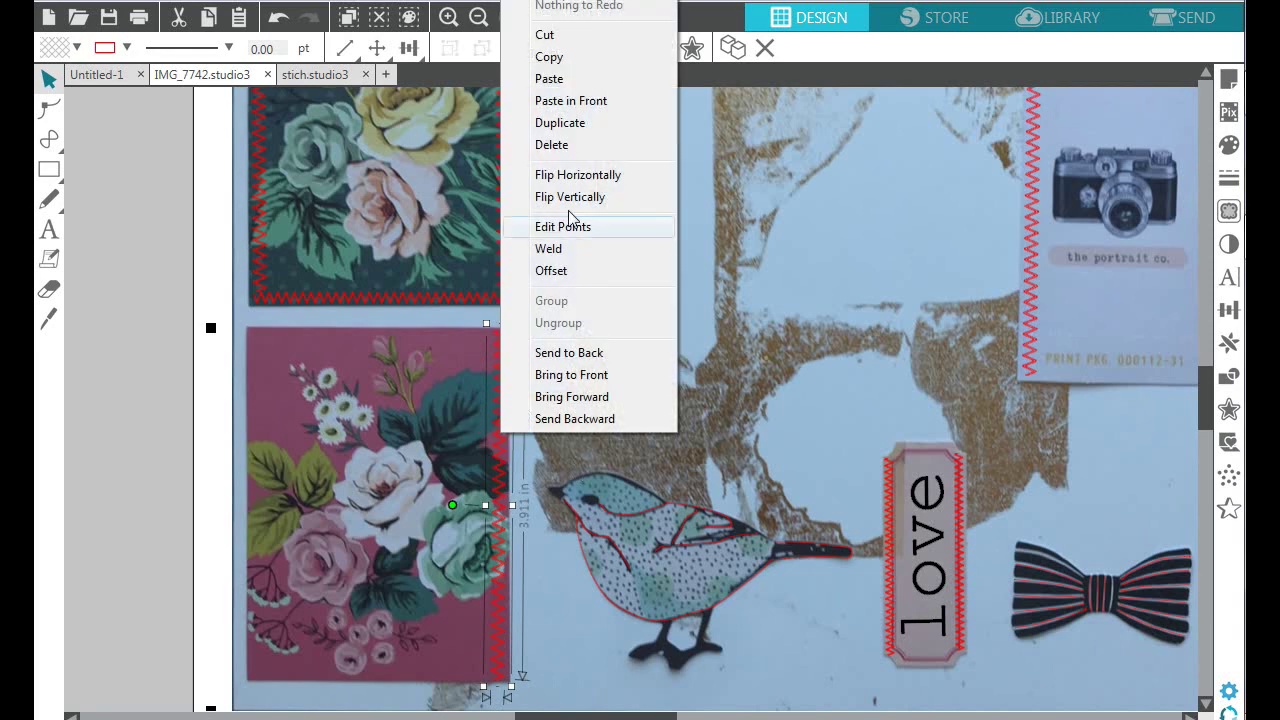
pyautogui.click(576, 58)
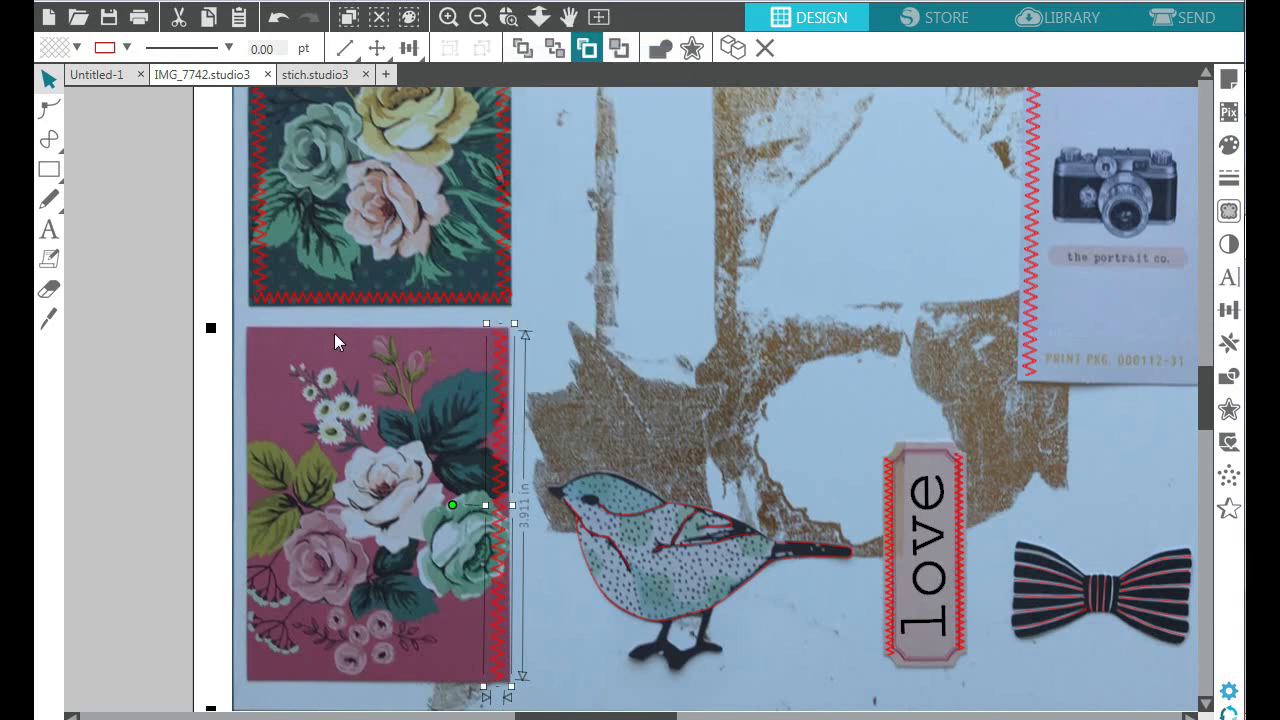
pyautogui.rightClick(435, 533)
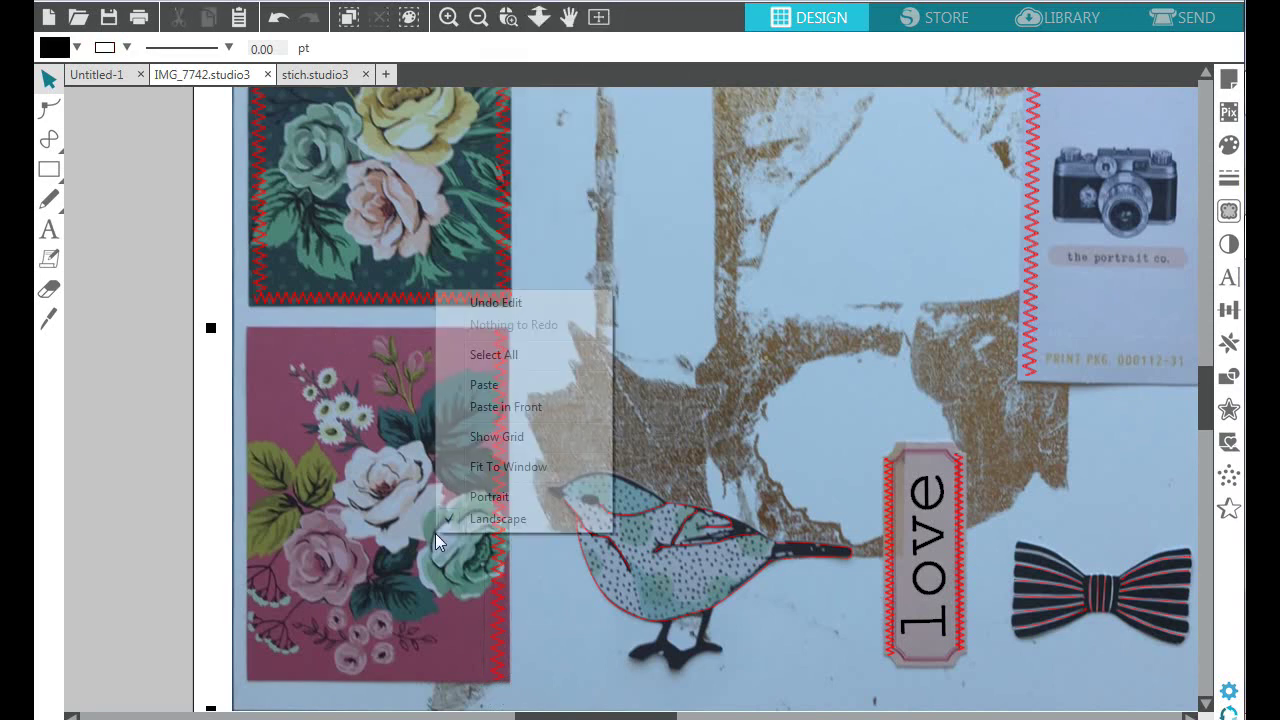
pyautogui.click(523, 386)
pyautogui.moveTo(520, 380); pyautogui.dragTo(256, 462)
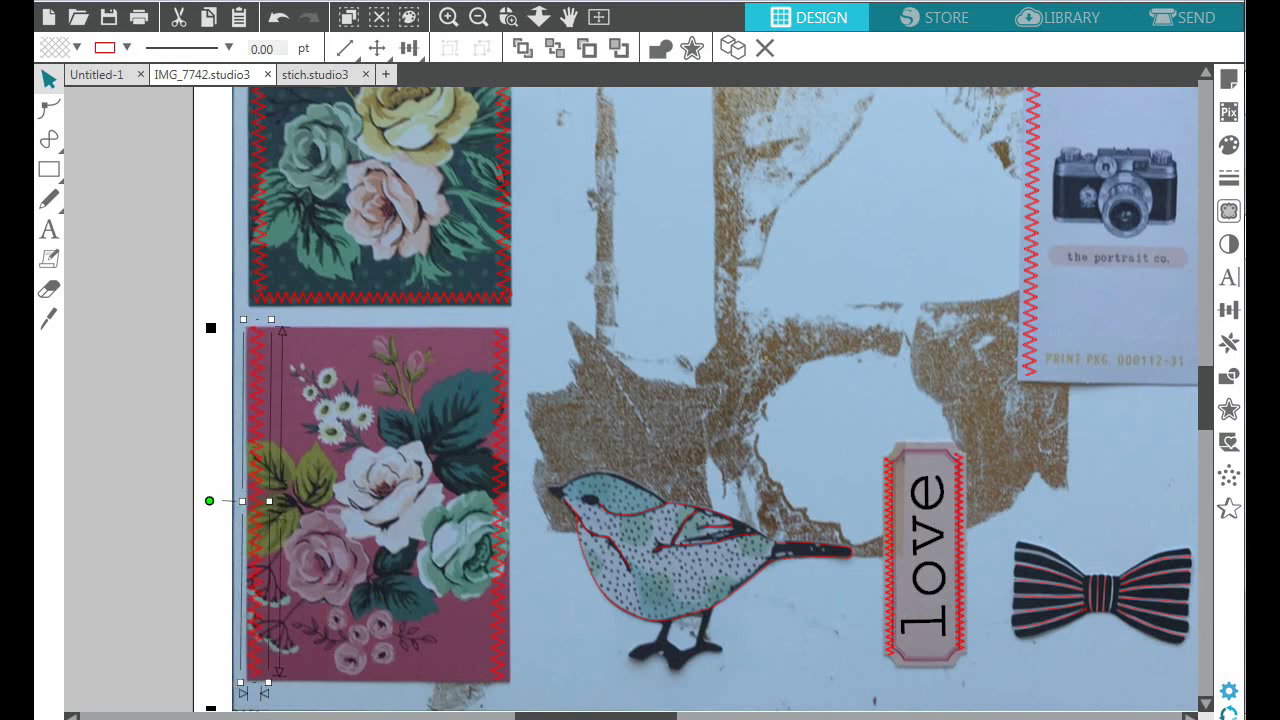
# - Rotate the left-edge stitch slightly and nudge it to line up with the pink card's edge
pyautogui.click(211, 507)
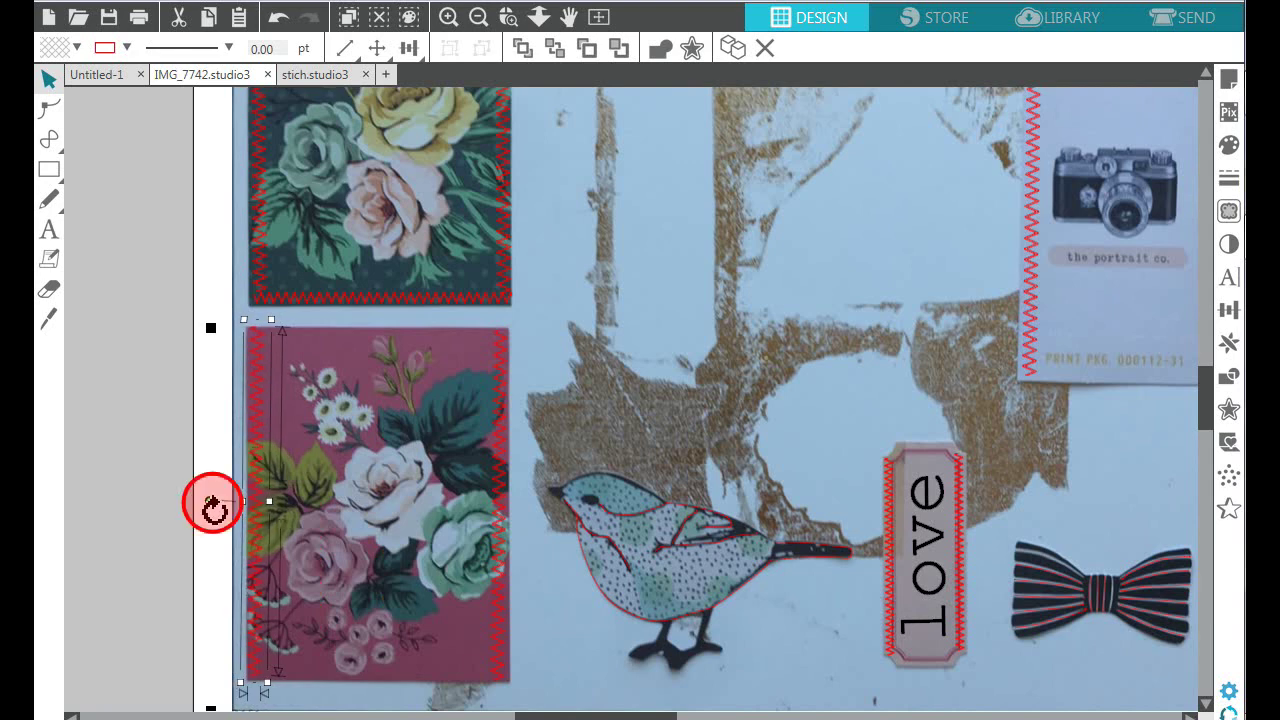
pyautogui.moveTo(214, 510); pyautogui.dragTo(213, 512)
pyautogui.moveTo(213, 511); pyautogui.dragTo(209, 501)
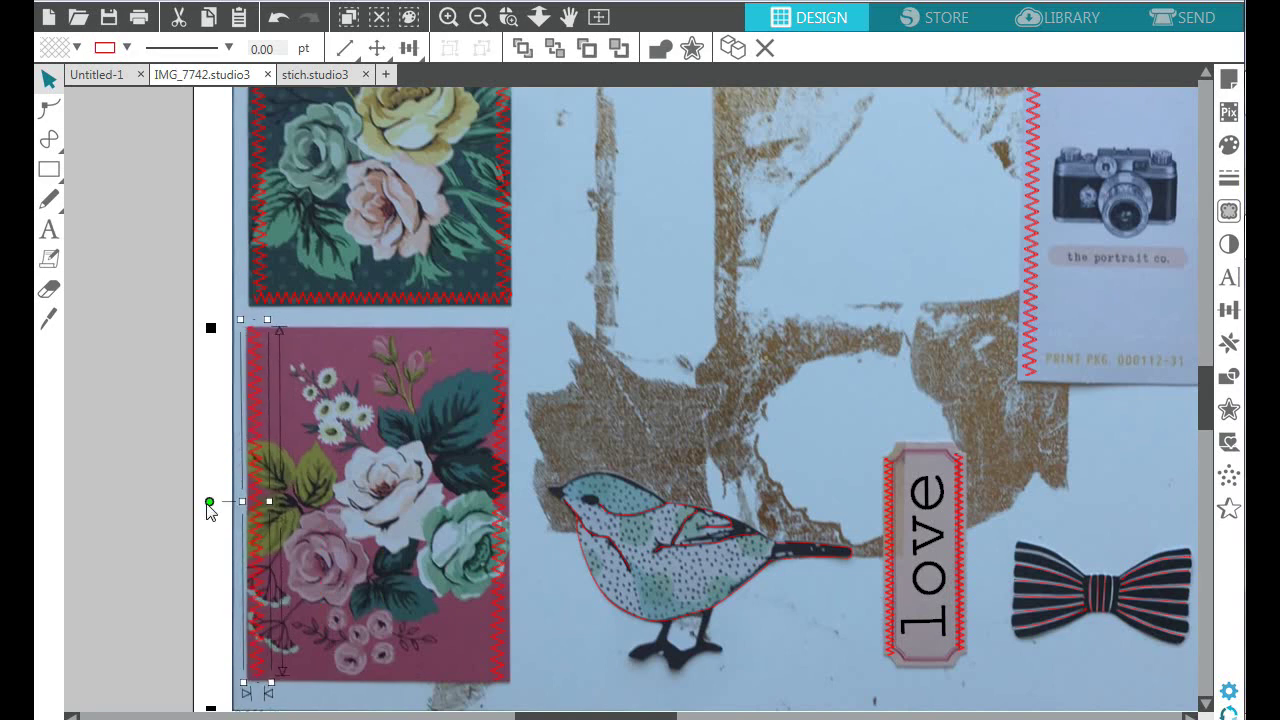
pyautogui.moveTo(258, 570); pyautogui.dragTo(257, 573)
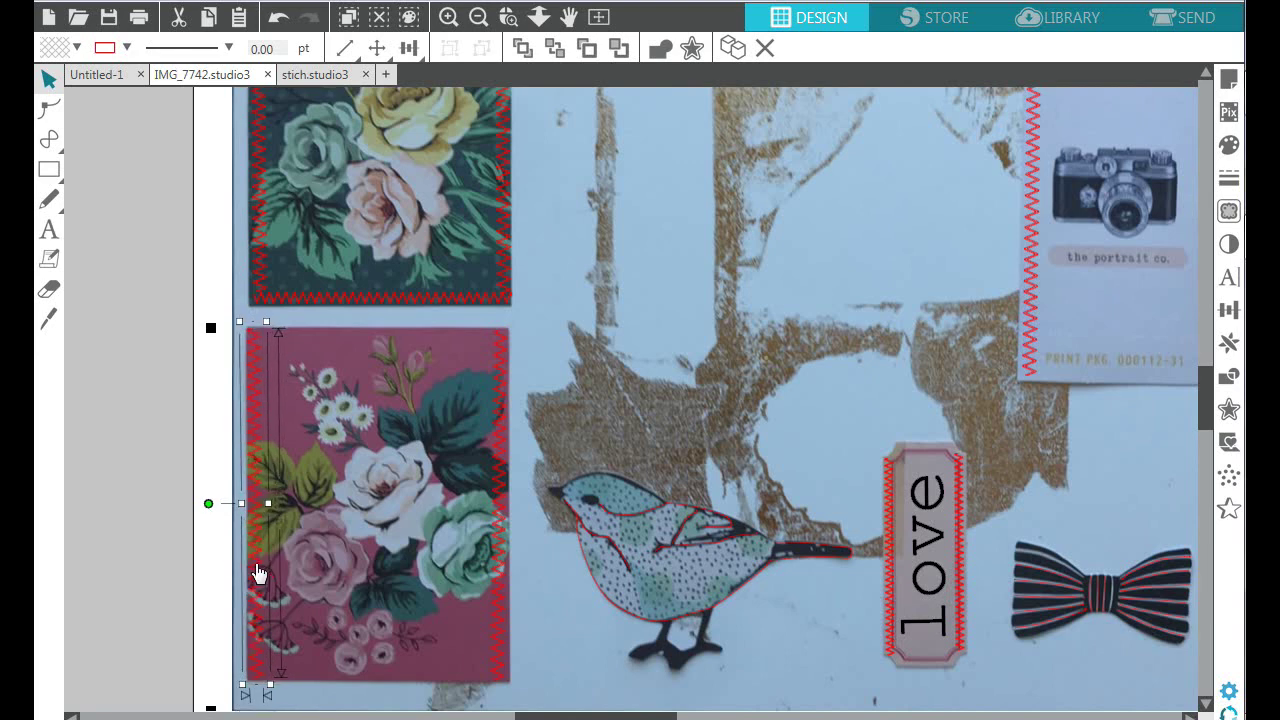
pyautogui.click(553, 539)
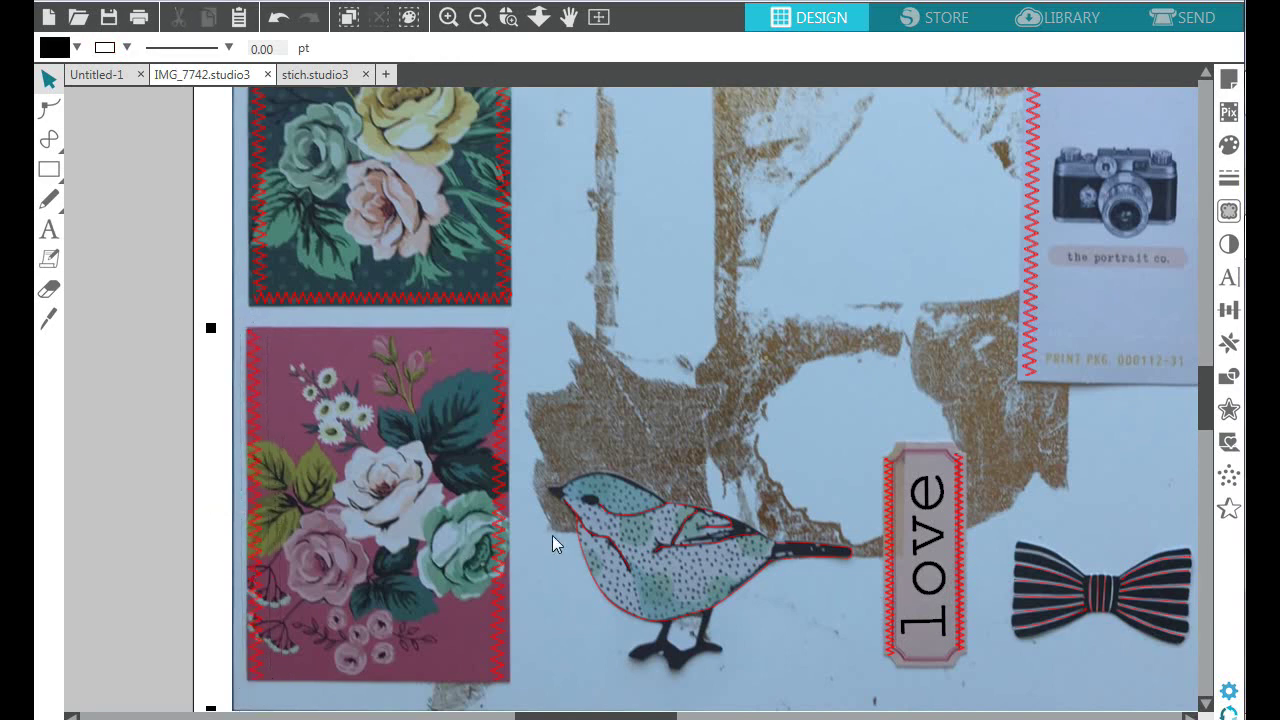
# - Paste another copy of the pink card's right-edge stitch and rotate it to horizontal
pyautogui.click(504, 459)
pyautogui.rightClick(505, 460)
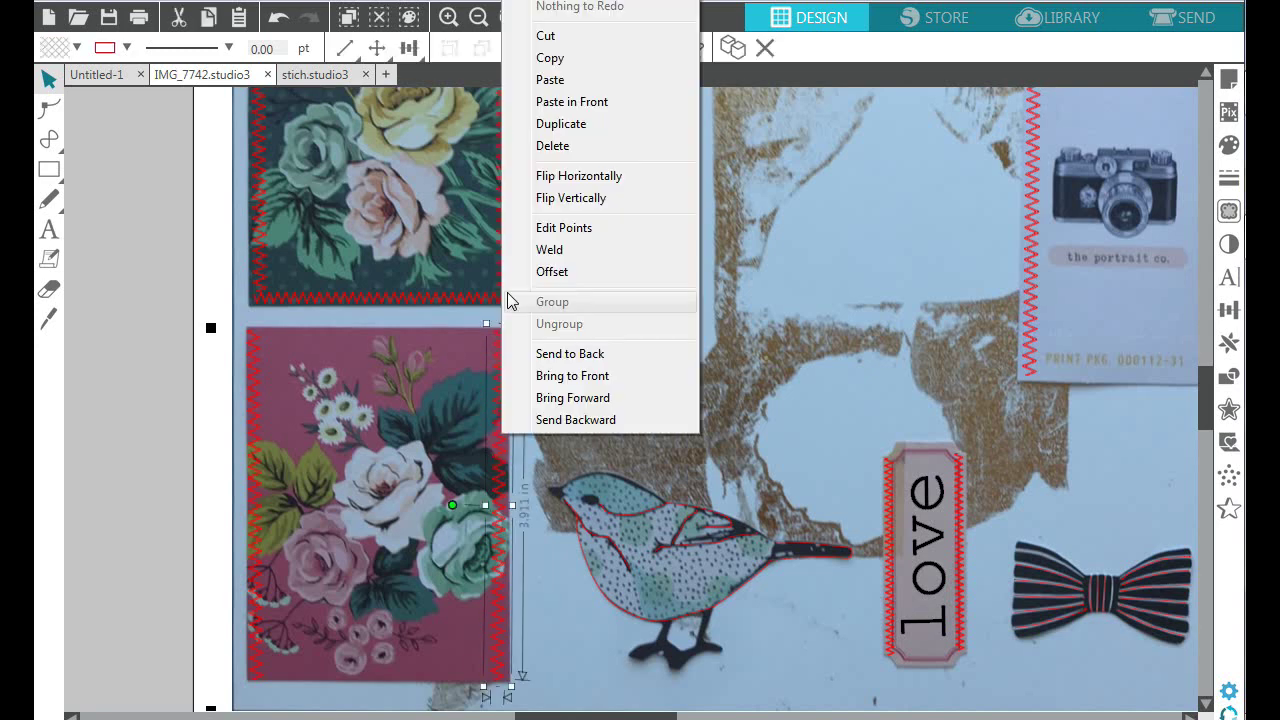
pyautogui.click(587, 60)
pyautogui.rightClick(384, 405)
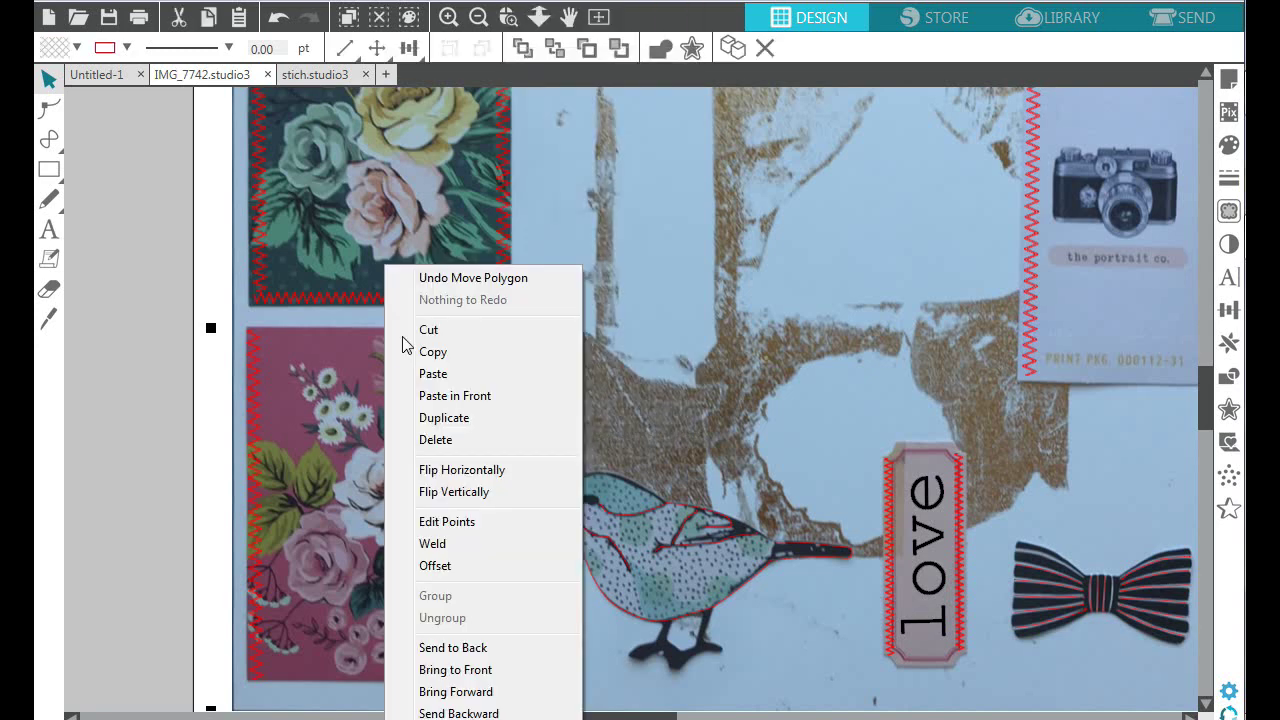
pyautogui.click(443, 376)
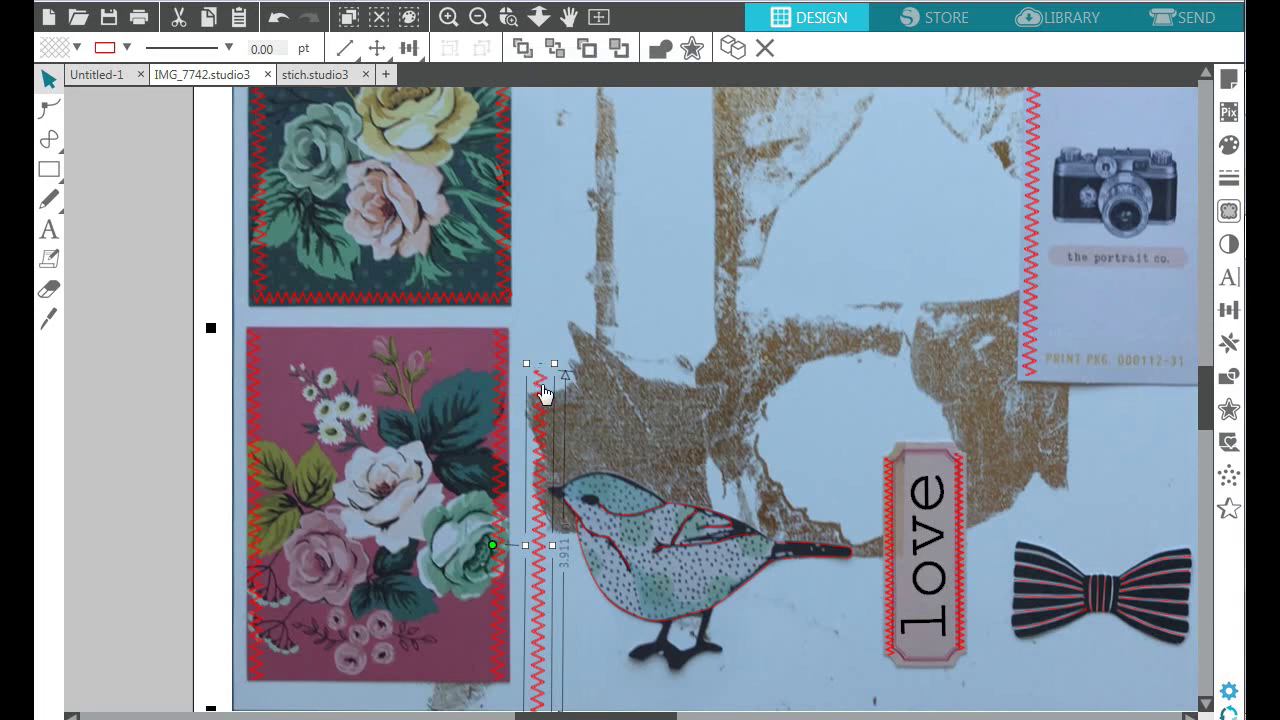
pyautogui.moveTo(497, 550); pyautogui.dragTo(531, 697)
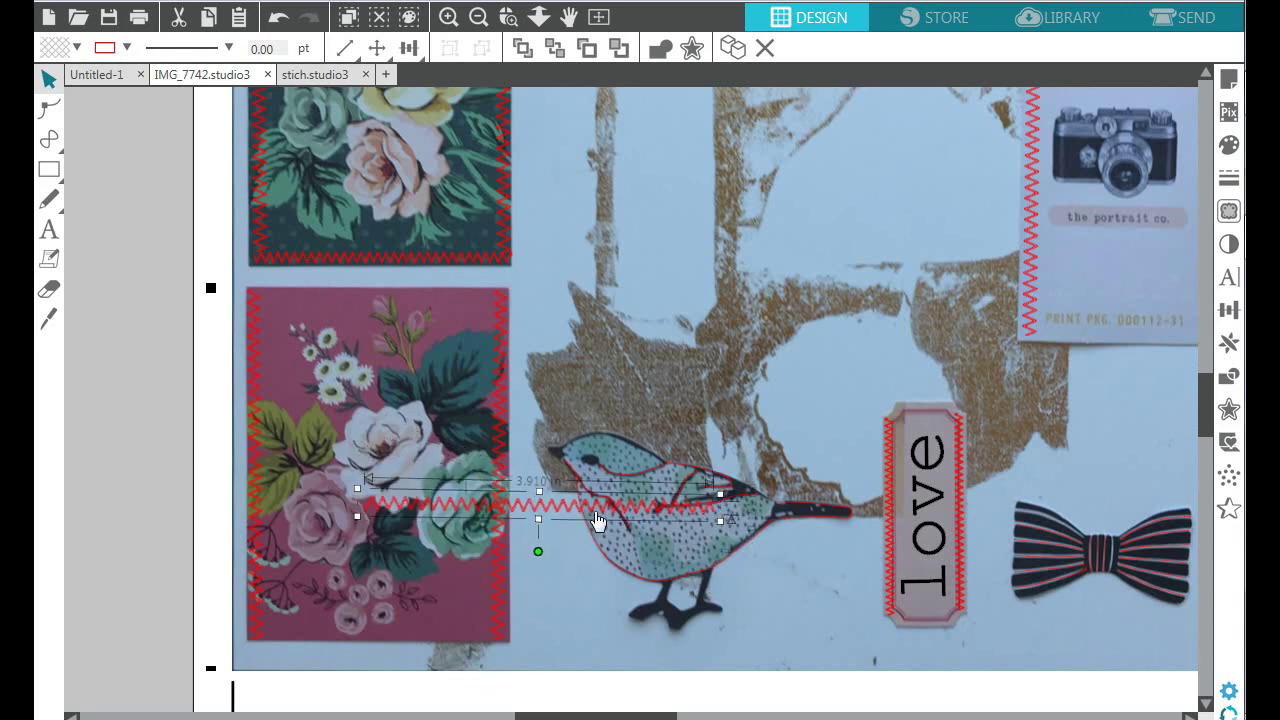
# - Place the horizontal stitch along the pink card's top edge, fitting it to about 2.89 in long and 0.168 in high
pyautogui.moveTo(597, 520); pyautogui.dragTo(420, 305)
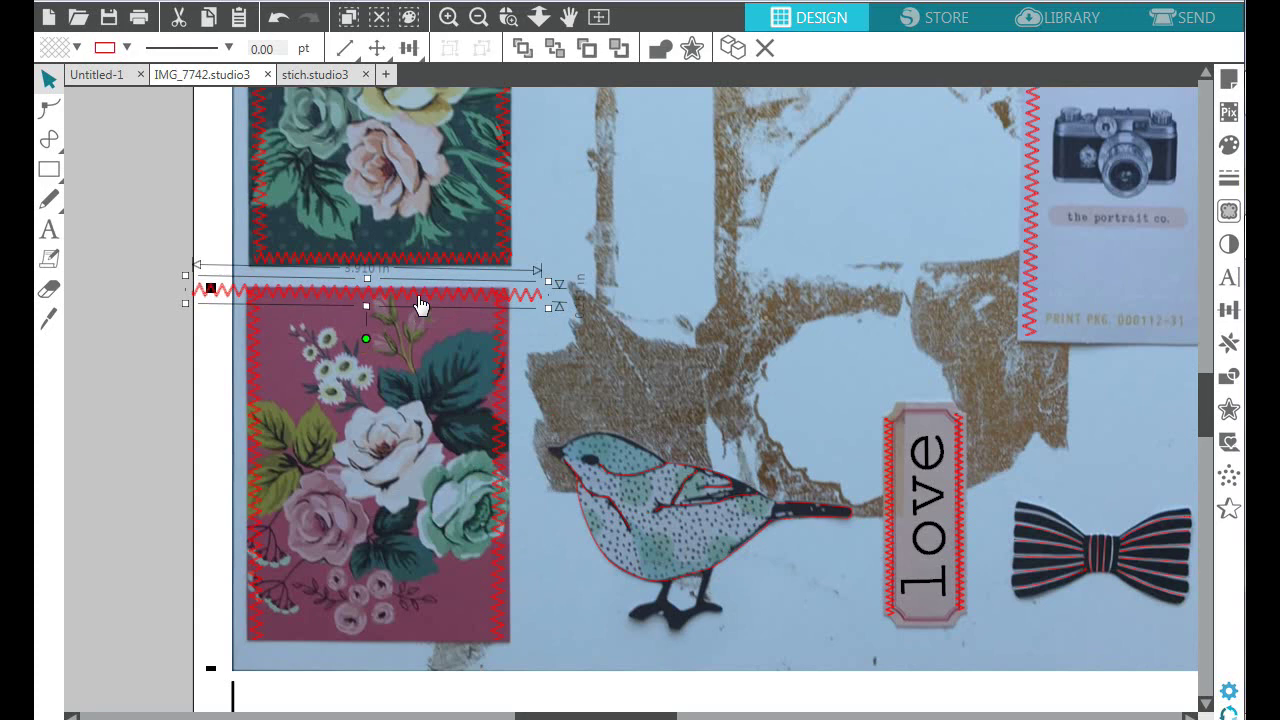
pyautogui.moveTo(548, 282); pyautogui.dragTo(514, 294)
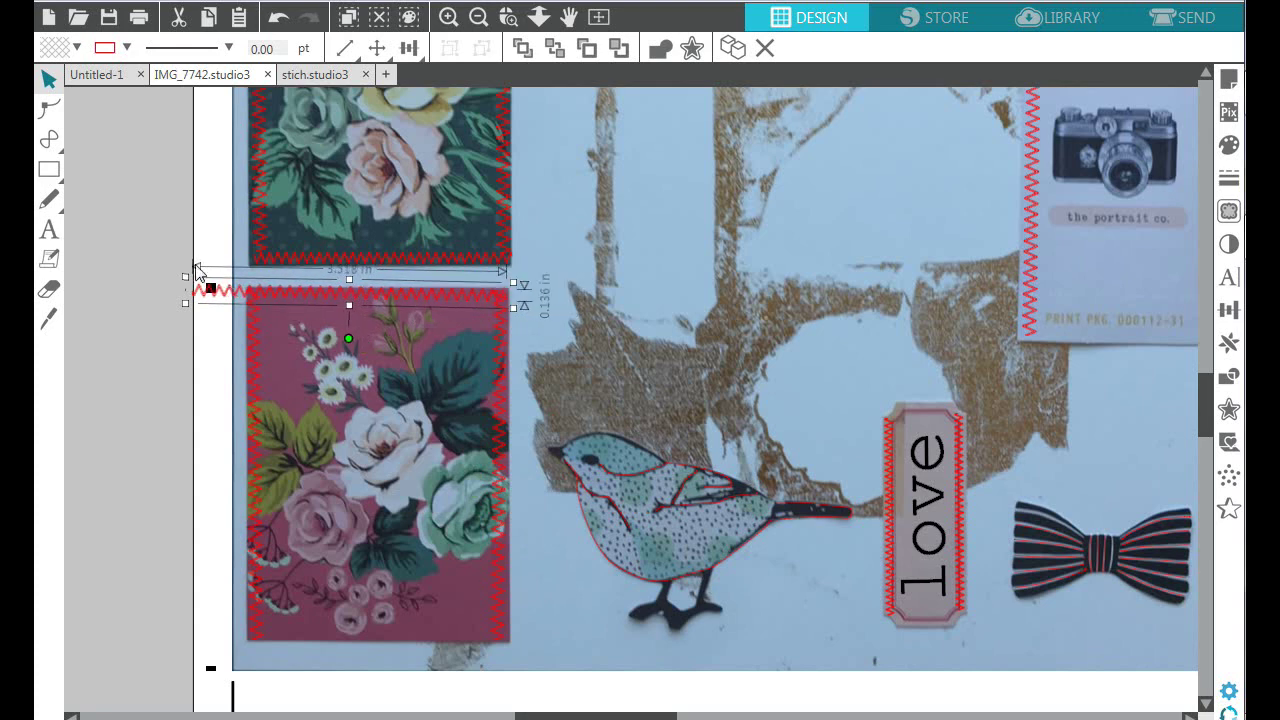
pyautogui.moveTo(186, 278); pyautogui.dragTo(244, 293)
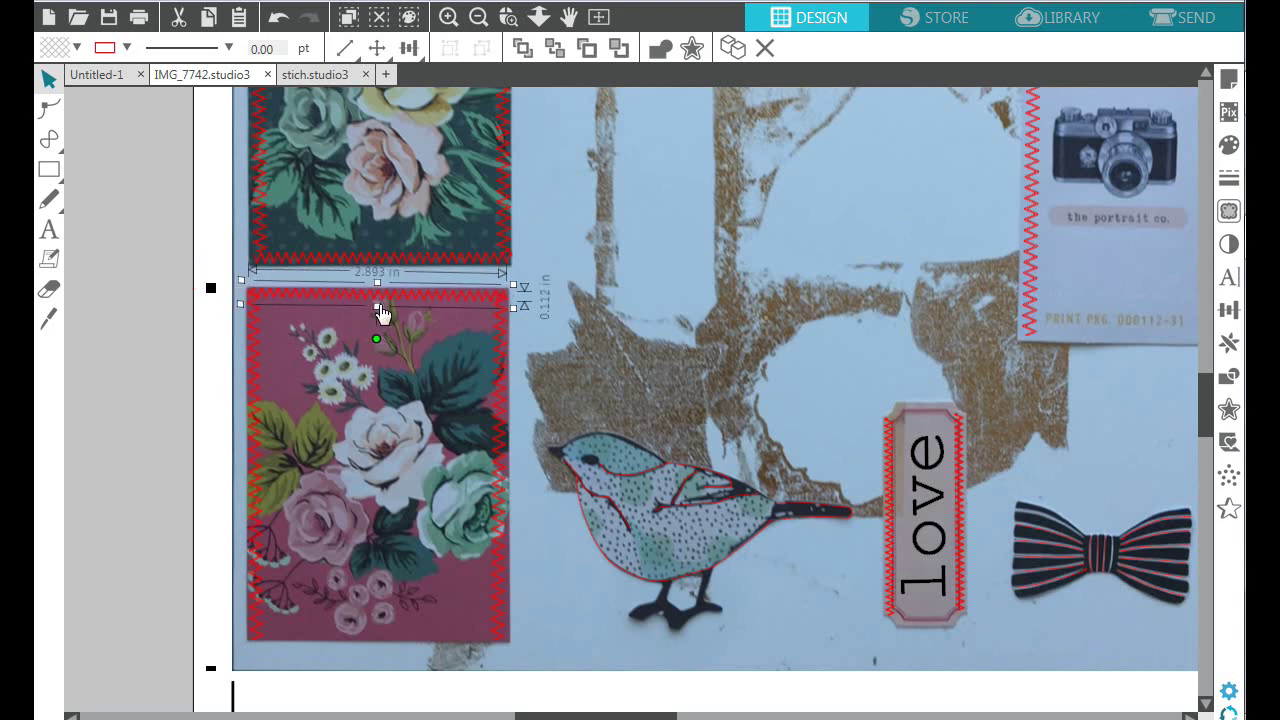
pyautogui.moveTo(377, 307); pyautogui.dragTo(377, 312)
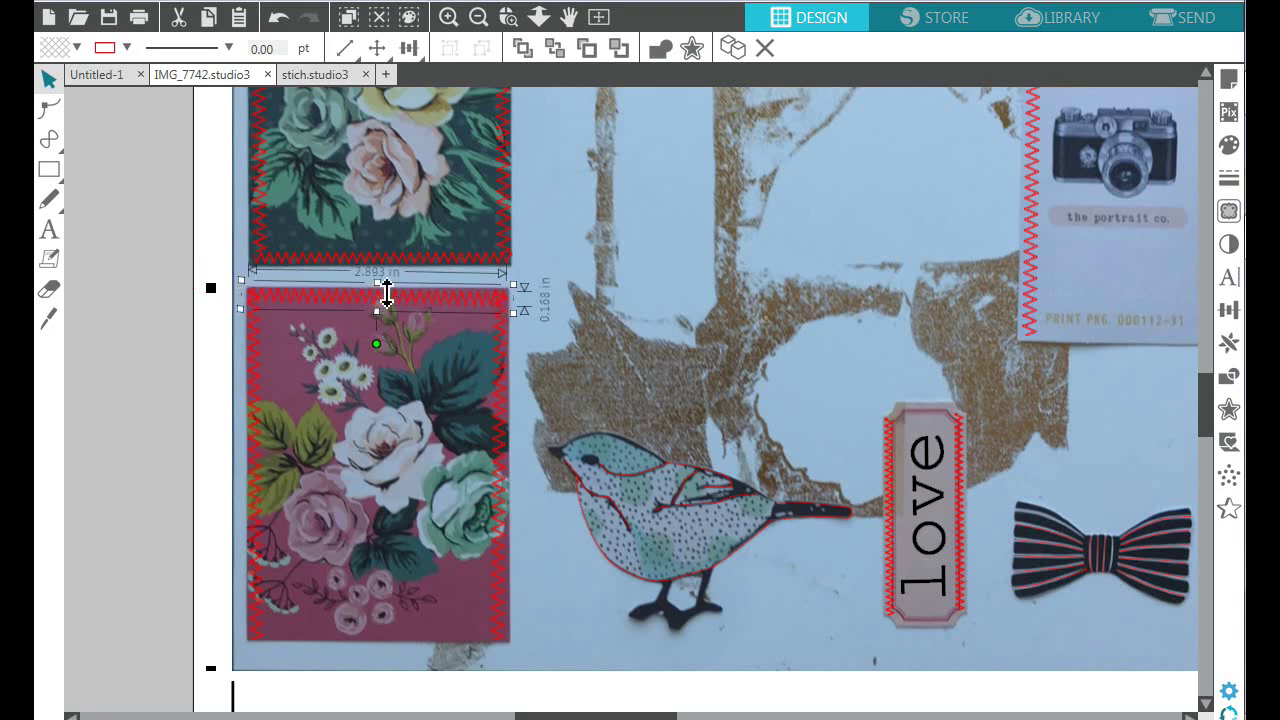
pyautogui.click(564, 339)
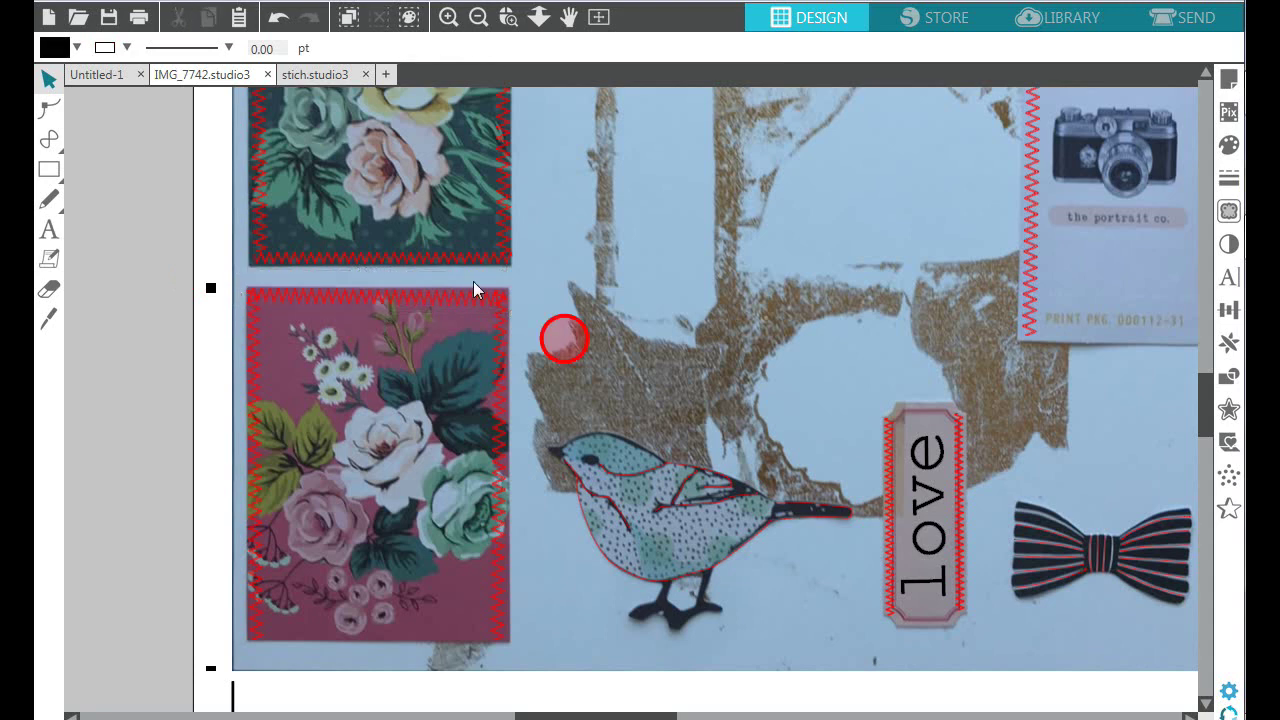
# - Copy the pink card's top-edge stitch and place the pasted copy along the card's bottom edge
pyautogui.click(453, 307)
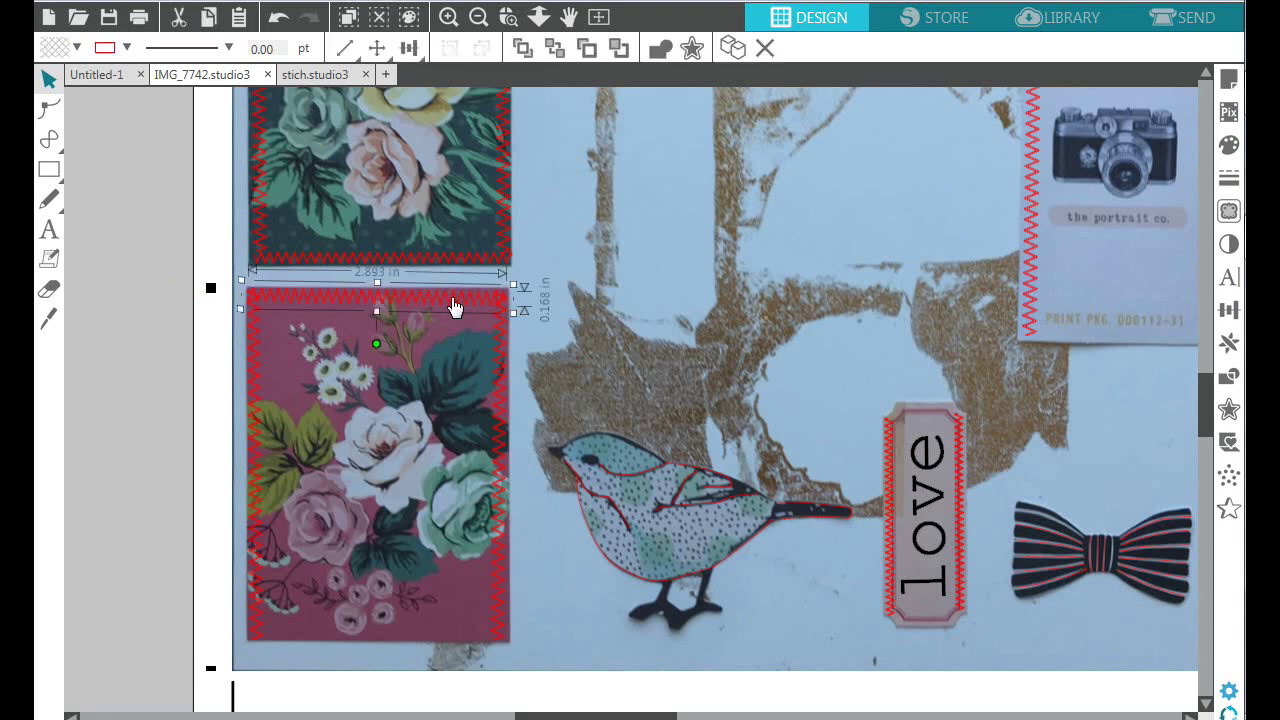
pyautogui.rightClick(453, 307)
pyautogui.click(491, 348)
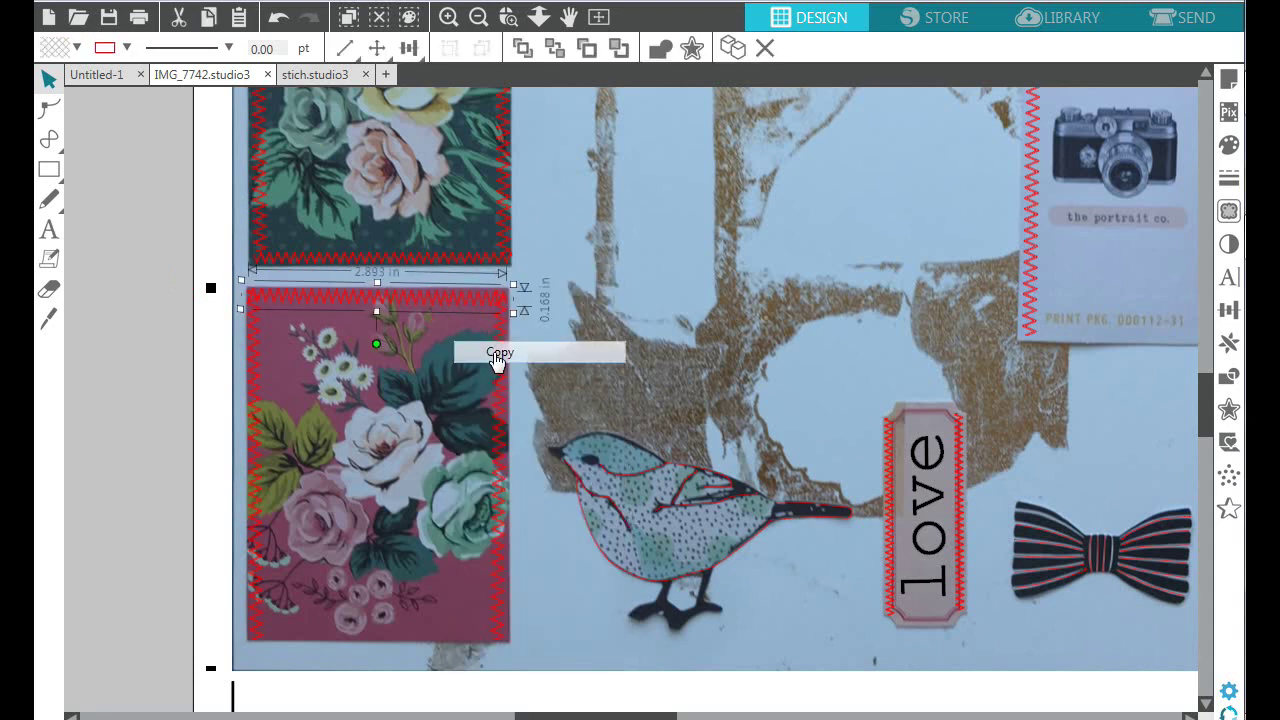
pyautogui.click(450, 485)
pyautogui.rightClick(450, 485)
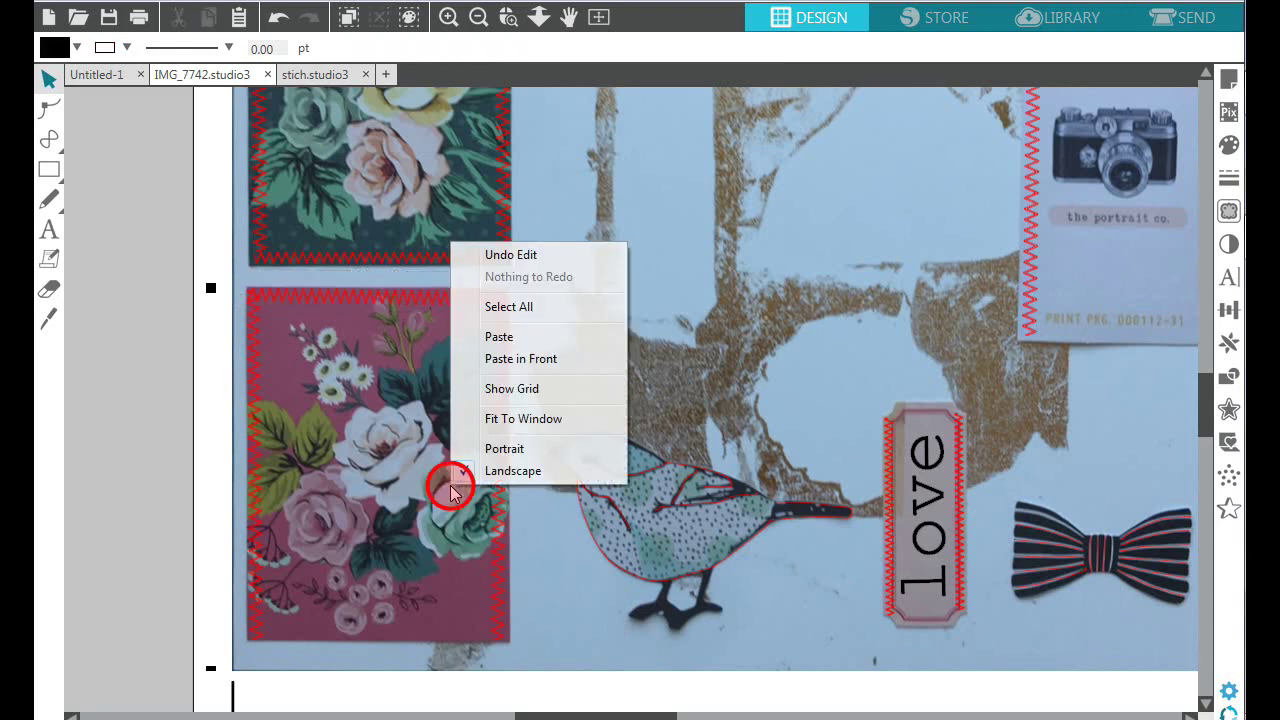
pyautogui.click(499, 337)
pyautogui.moveTo(508, 334); pyautogui.dragTo(400, 646)
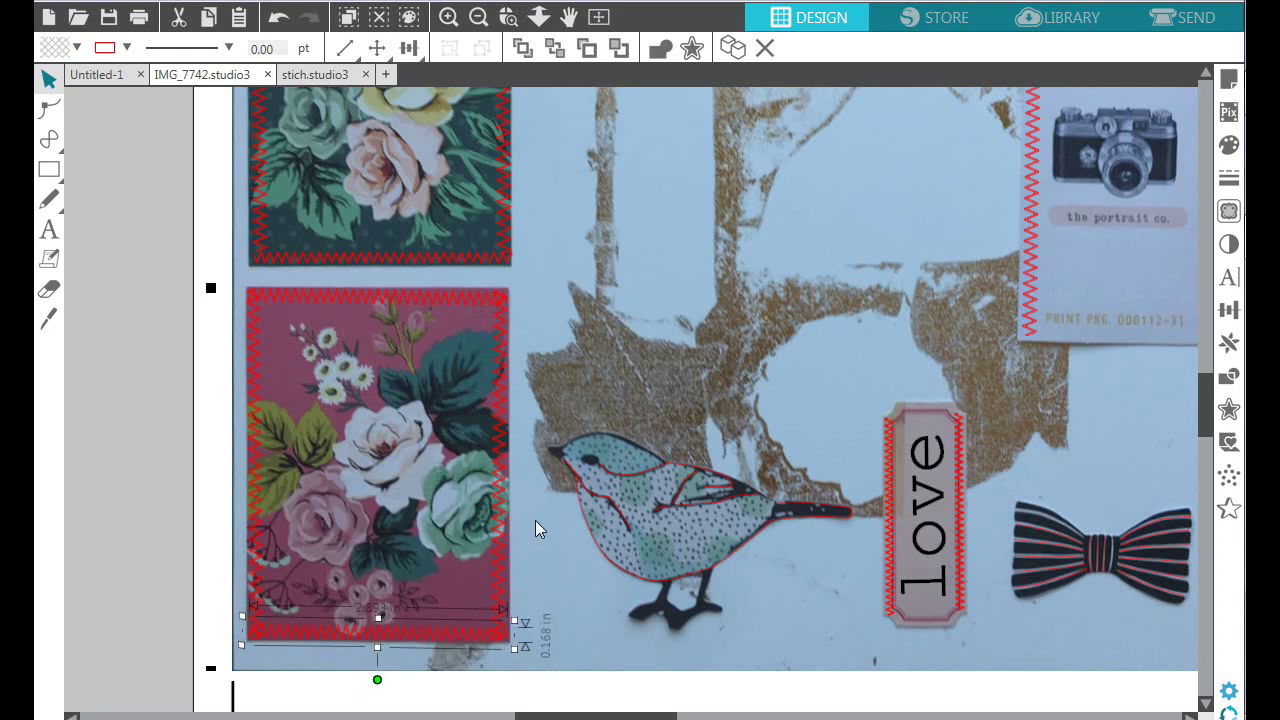
pyautogui.click(536, 521)
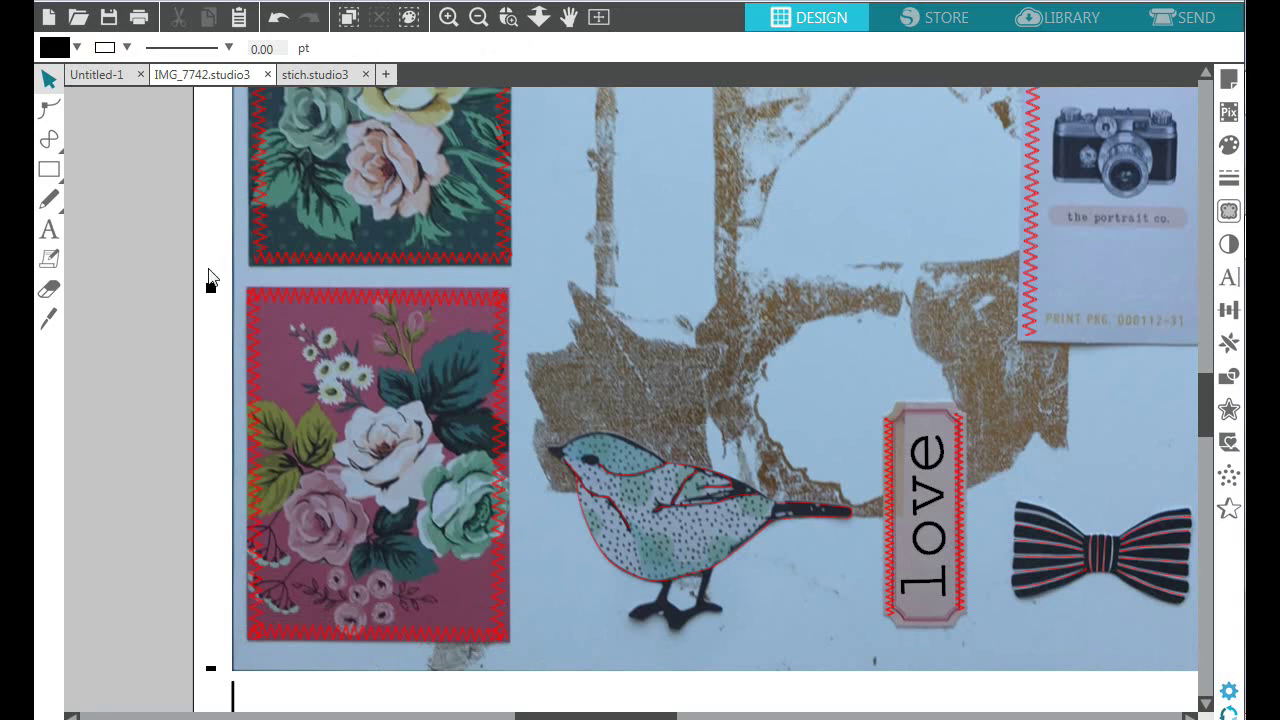
# - Select all four stitch lines around the pink floral card and paste a copy of the whole frame
pyautogui.click(474, 371)
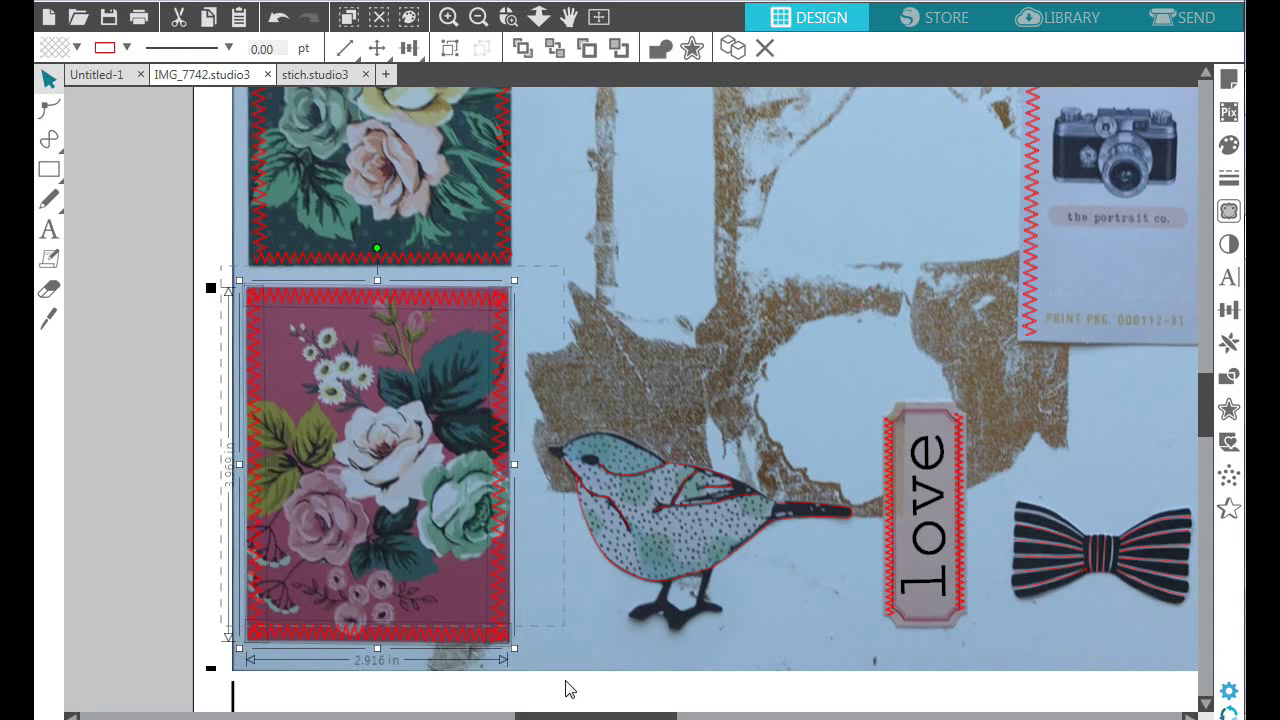
pyautogui.click(569, 593)
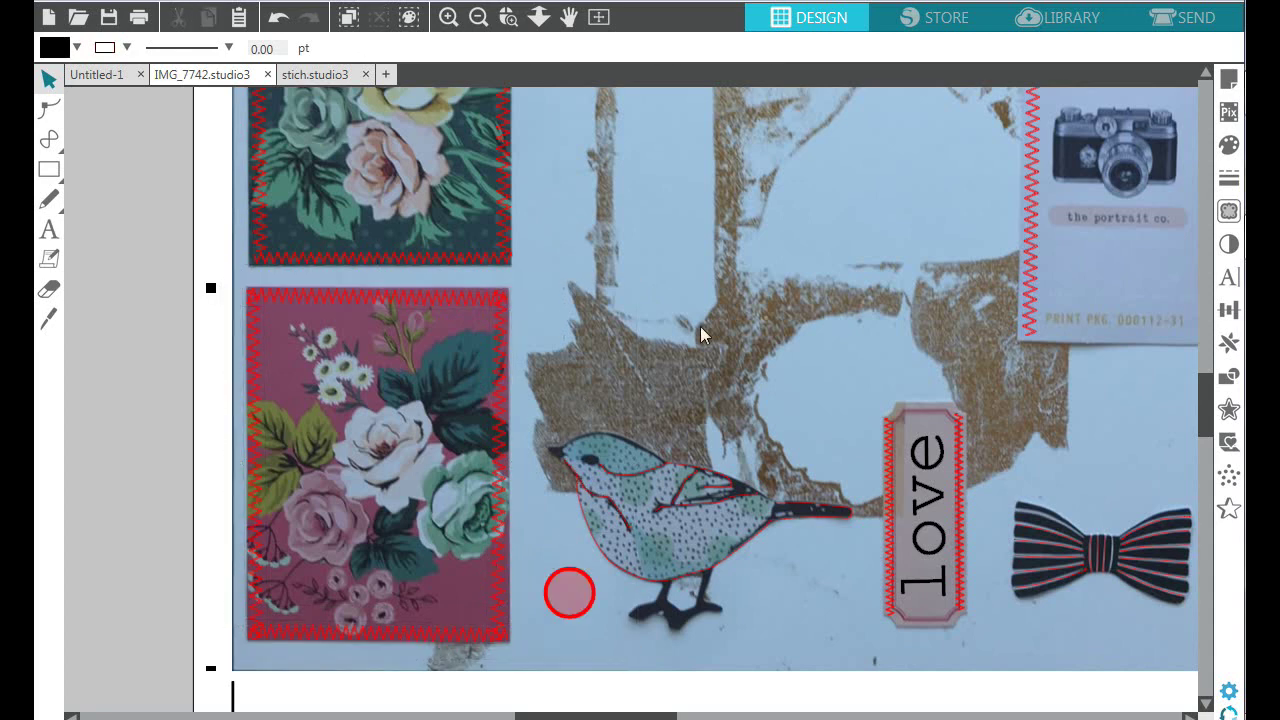
pyautogui.moveTo(230, 276); pyautogui.dragTo(517, 678)
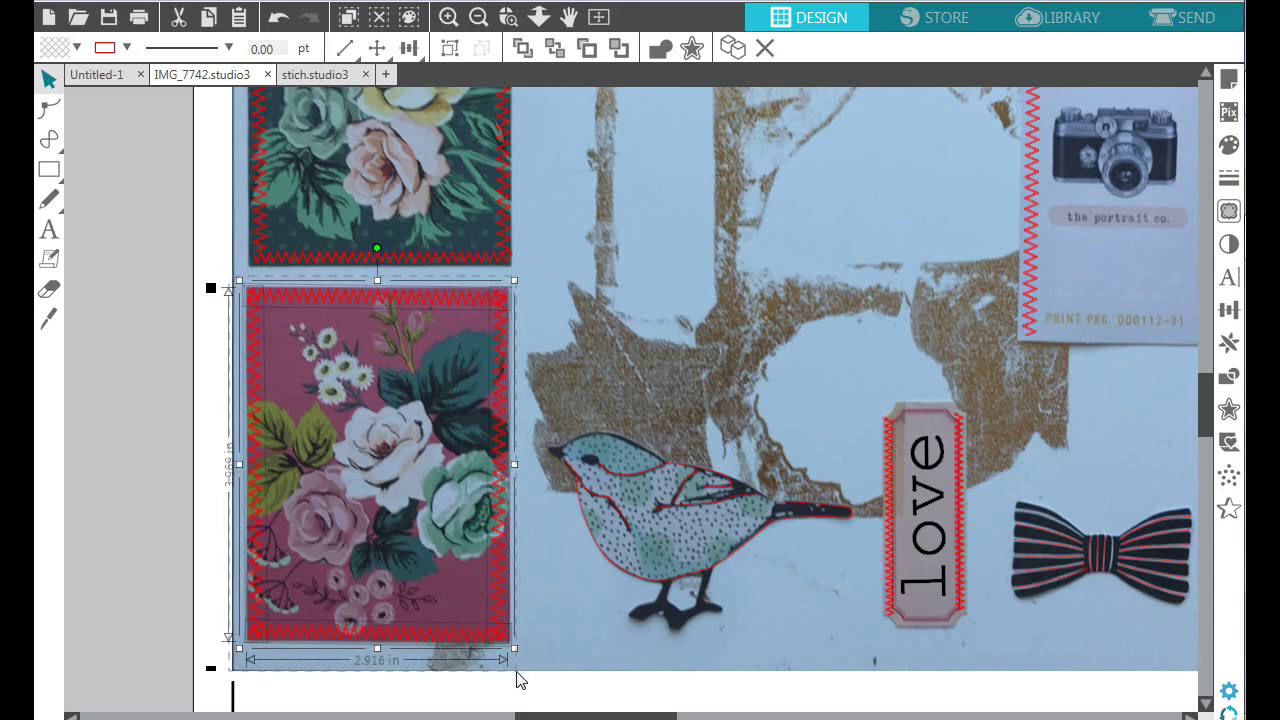
pyautogui.rightClick(499, 599)
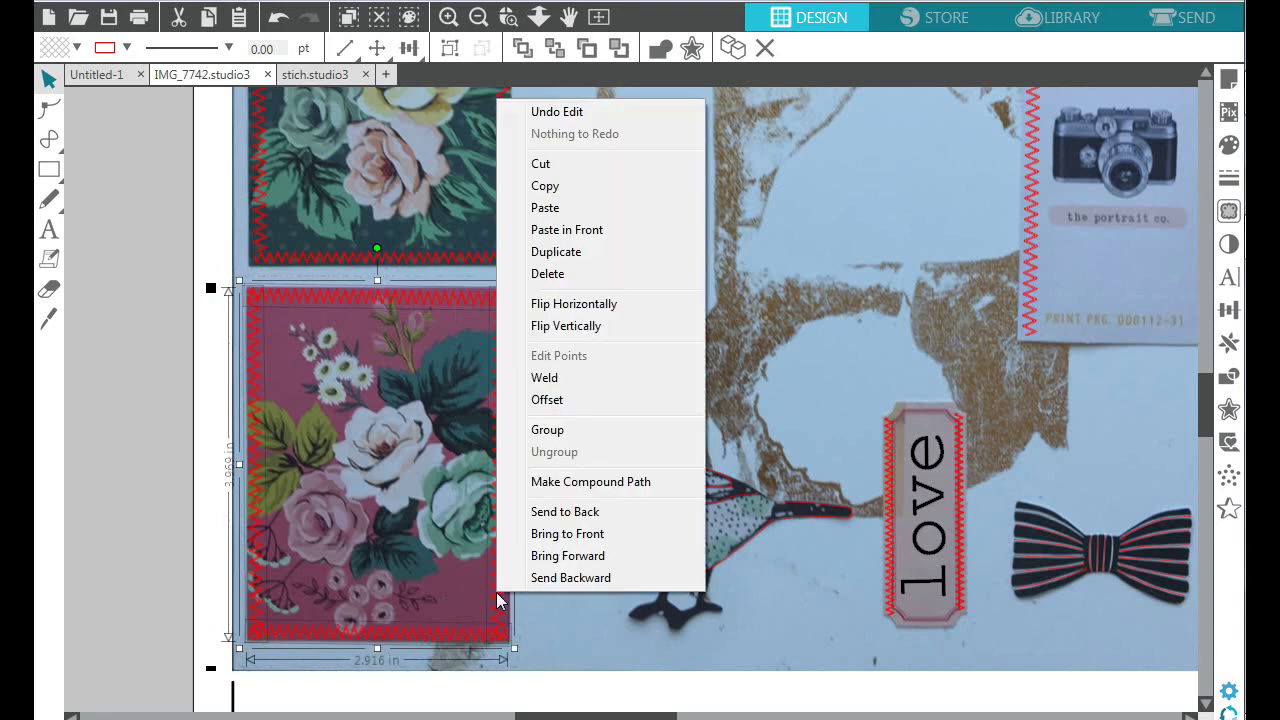
pyautogui.click(562, 188)
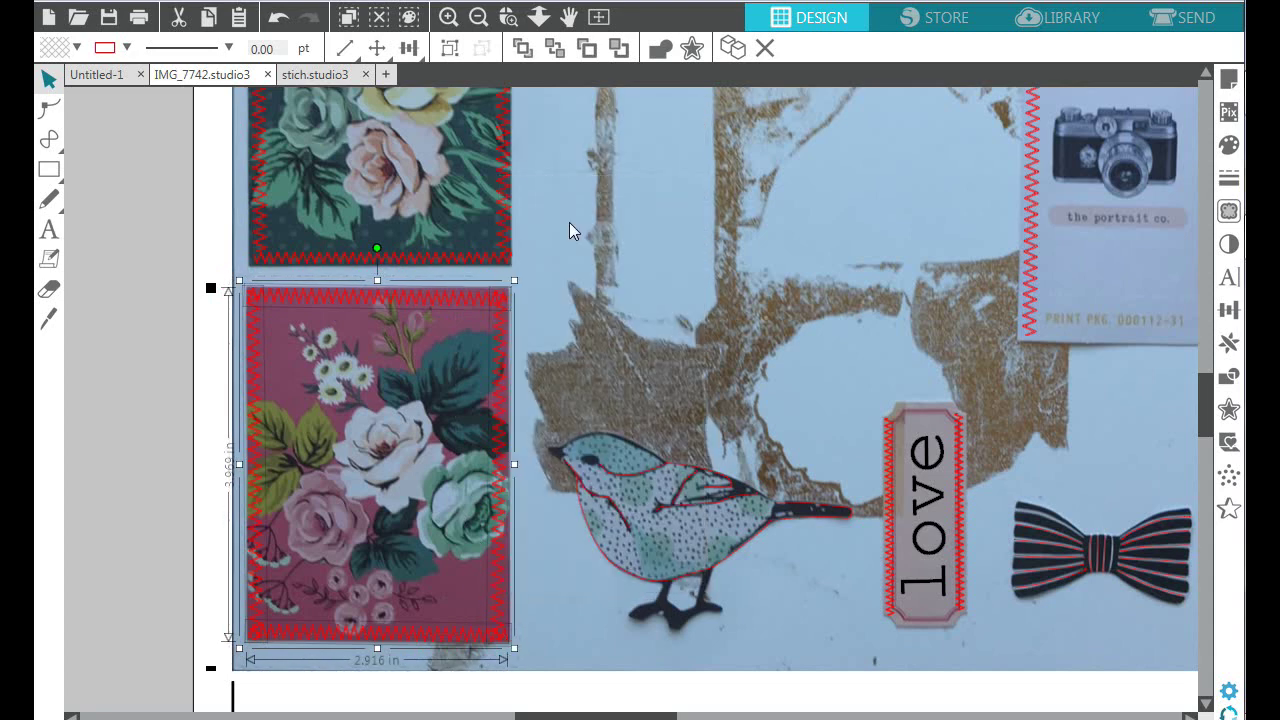
pyautogui.rightClick(569, 223)
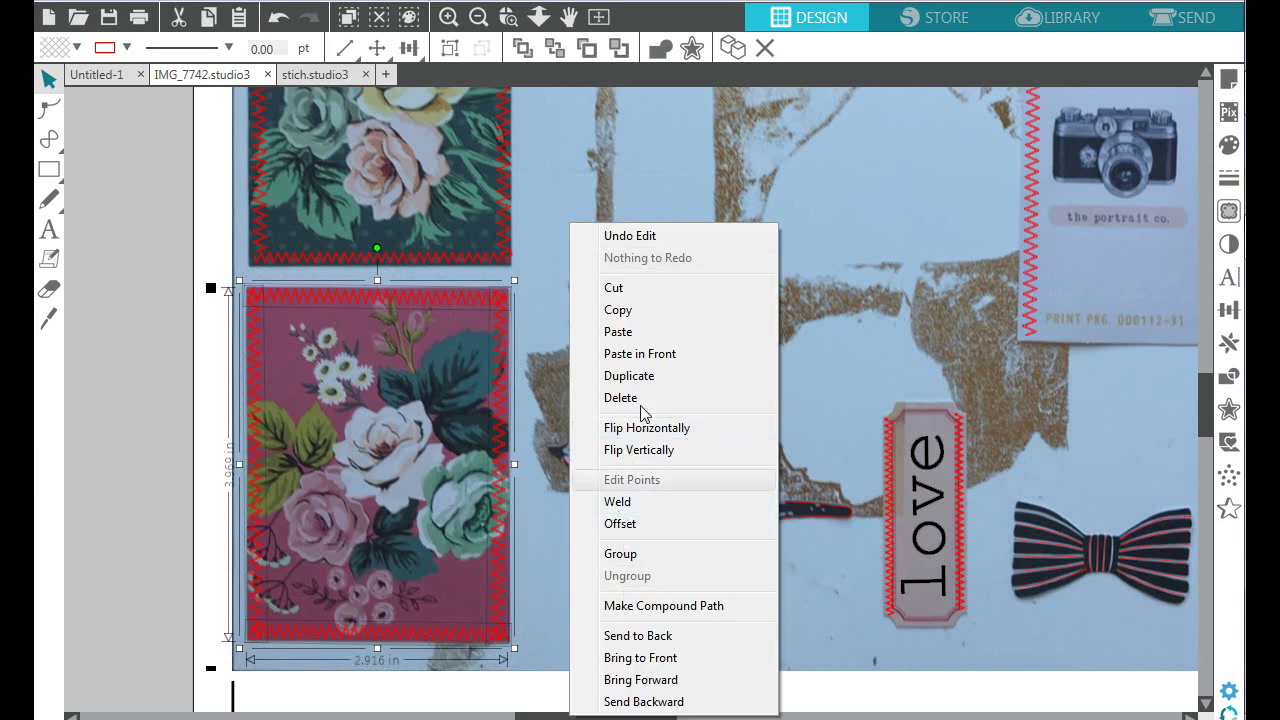
pyautogui.click(640, 331)
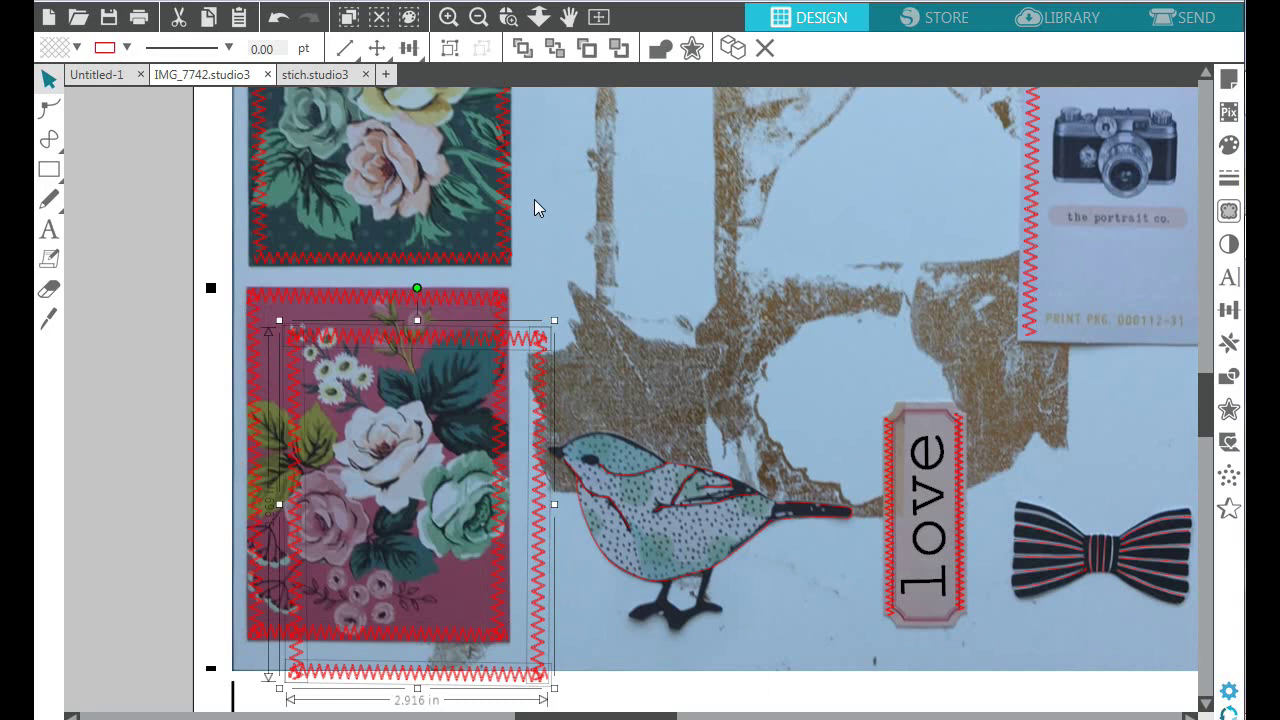
# - Move the copied stitch frame onto the gold-smudged area between the dark floral card and the camera tag, and delete it
pyautogui.moveTo(532, 336); pyautogui.dragTo(490, 128)
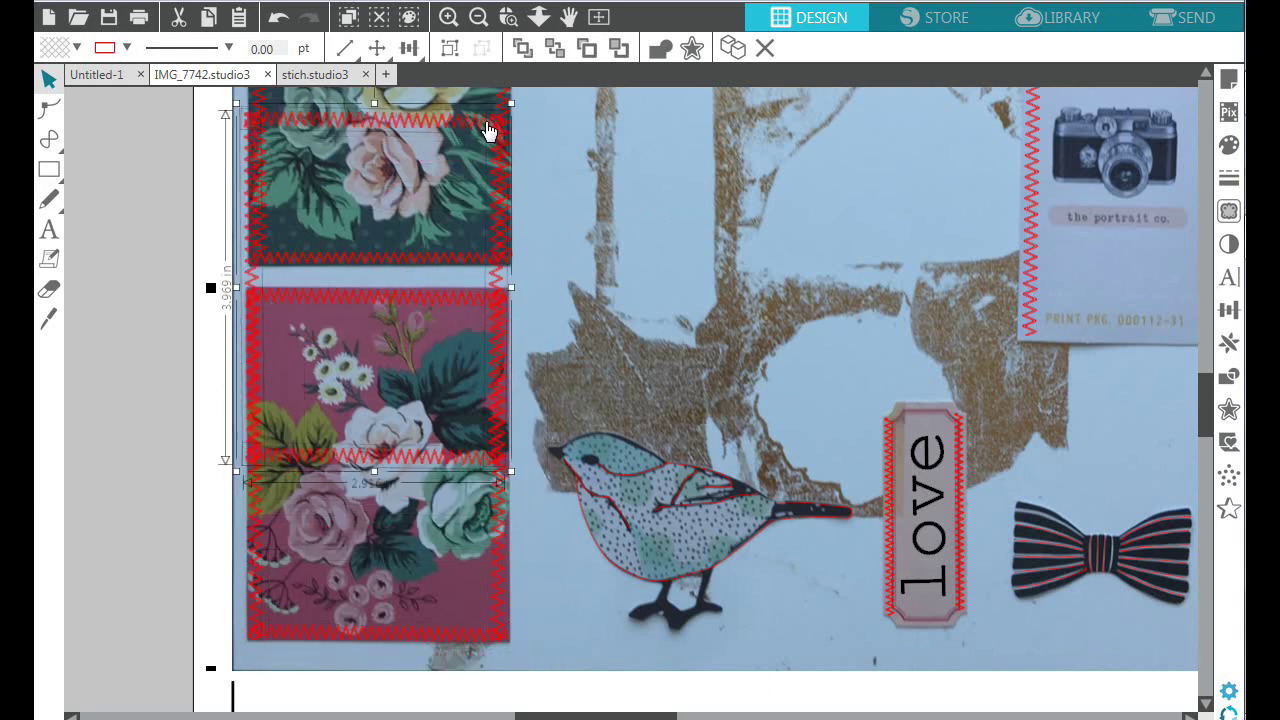
pyautogui.scroll(5, 1206, 407)
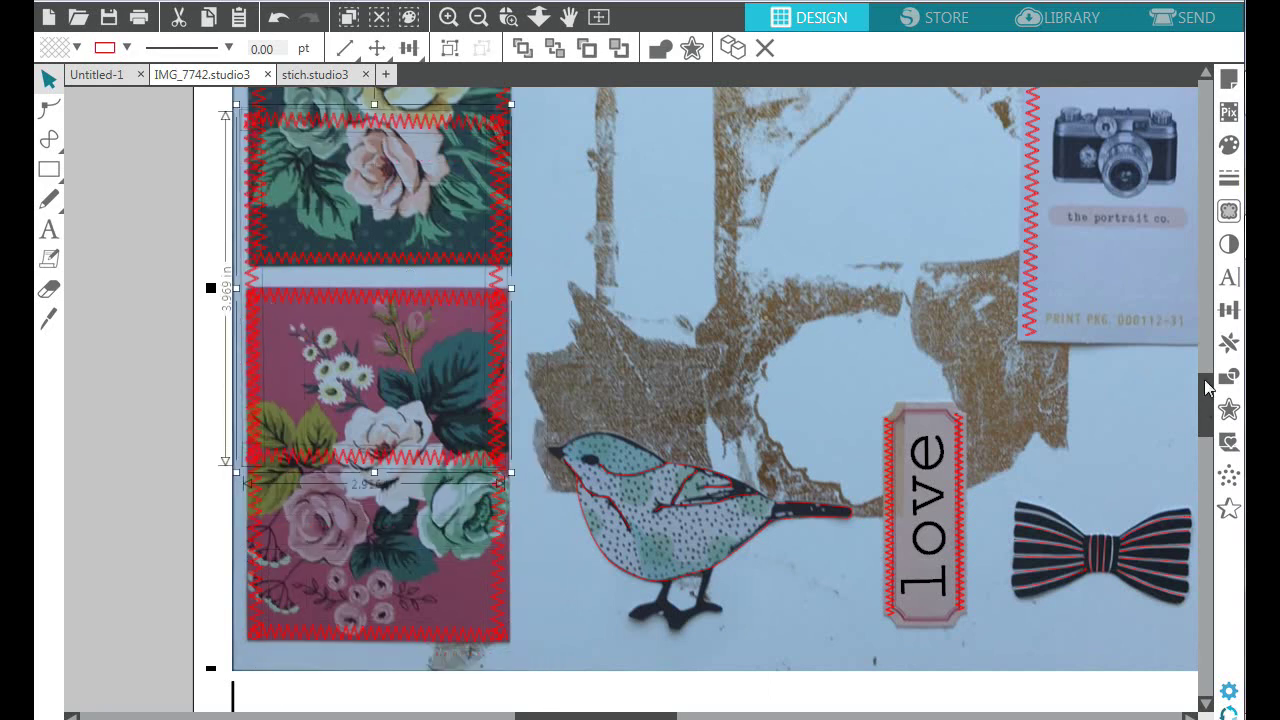
pyautogui.moveTo(400, 305); pyautogui.dragTo(745, 175)
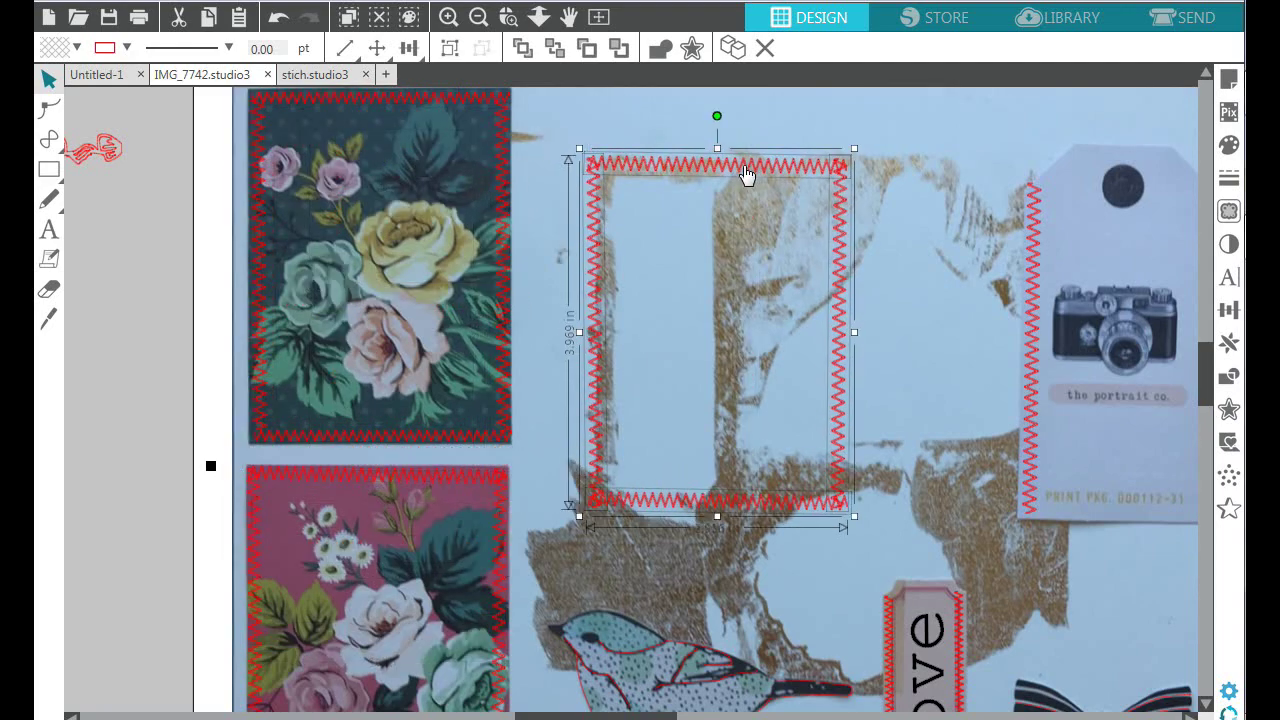
pyautogui.press('Delete')
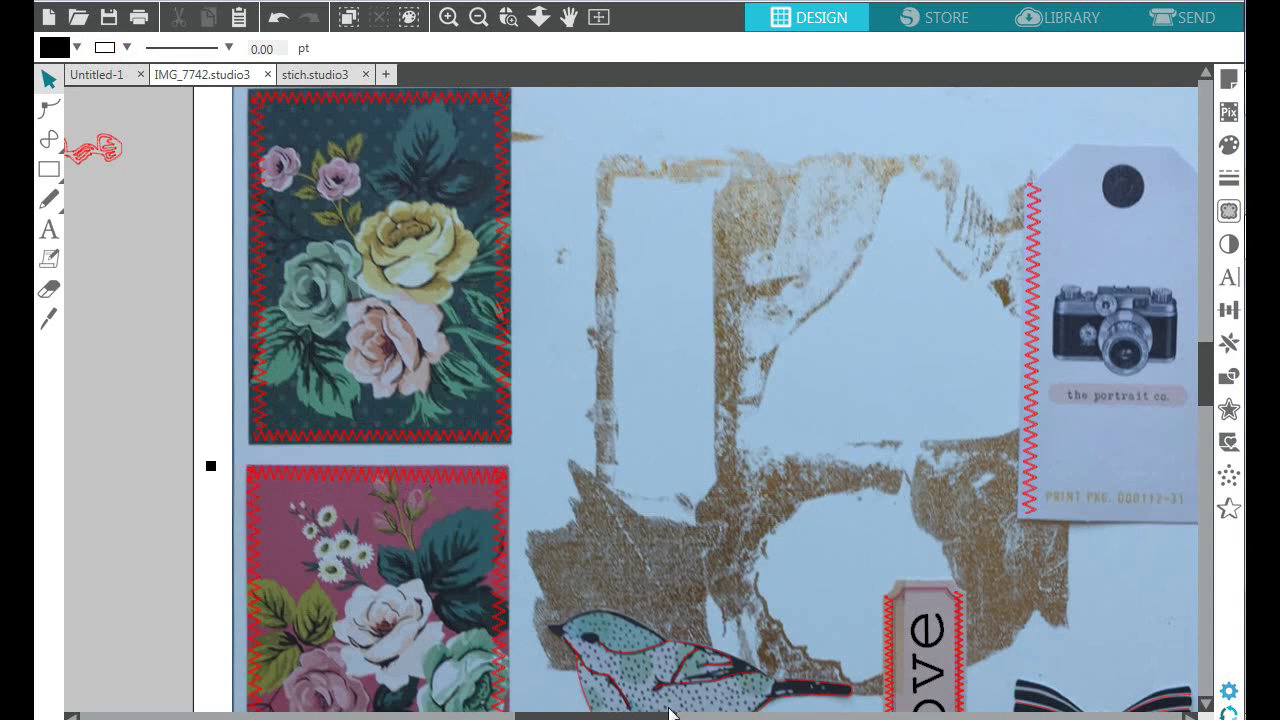
# - Shift the stitch on the love tag's left edge downward and undo the move
pyautogui.hscroll(3, 889, 398)
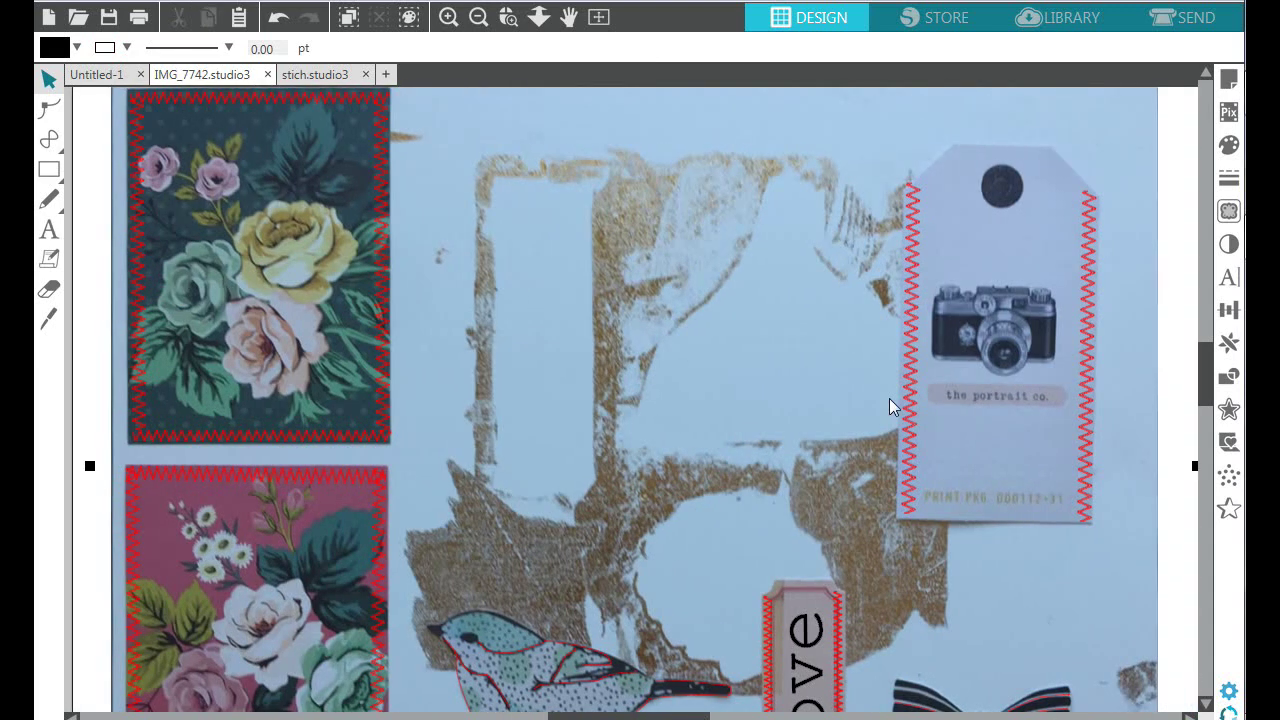
pyautogui.moveTo(1207, 358); pyautogui.dragTo(1207, 407)
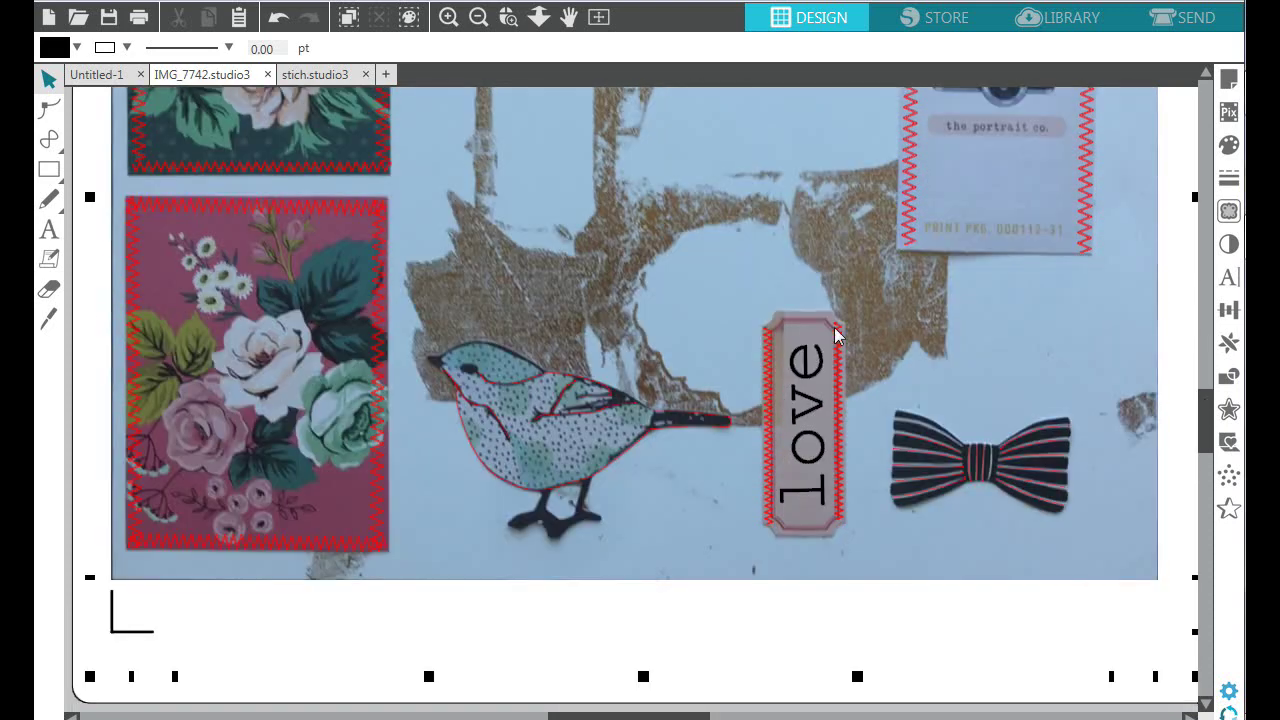
pyautogui.click(763, 506)
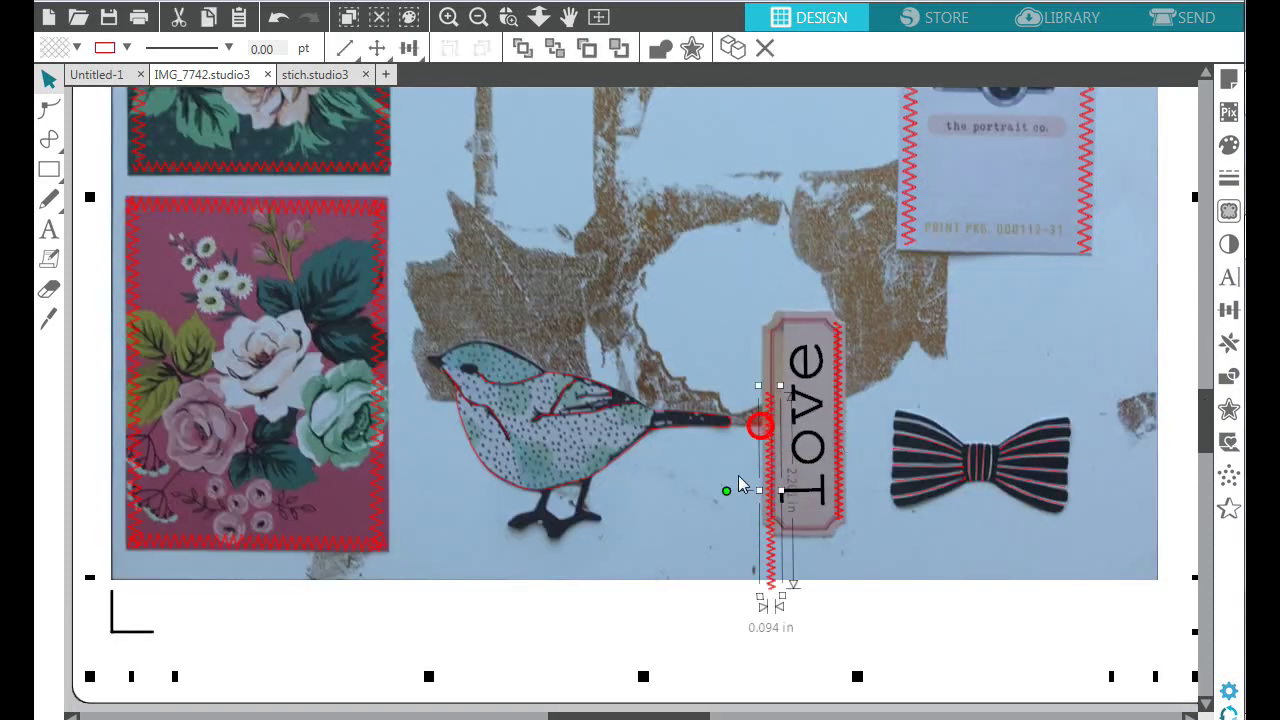
pyautogui.click(278, 17)
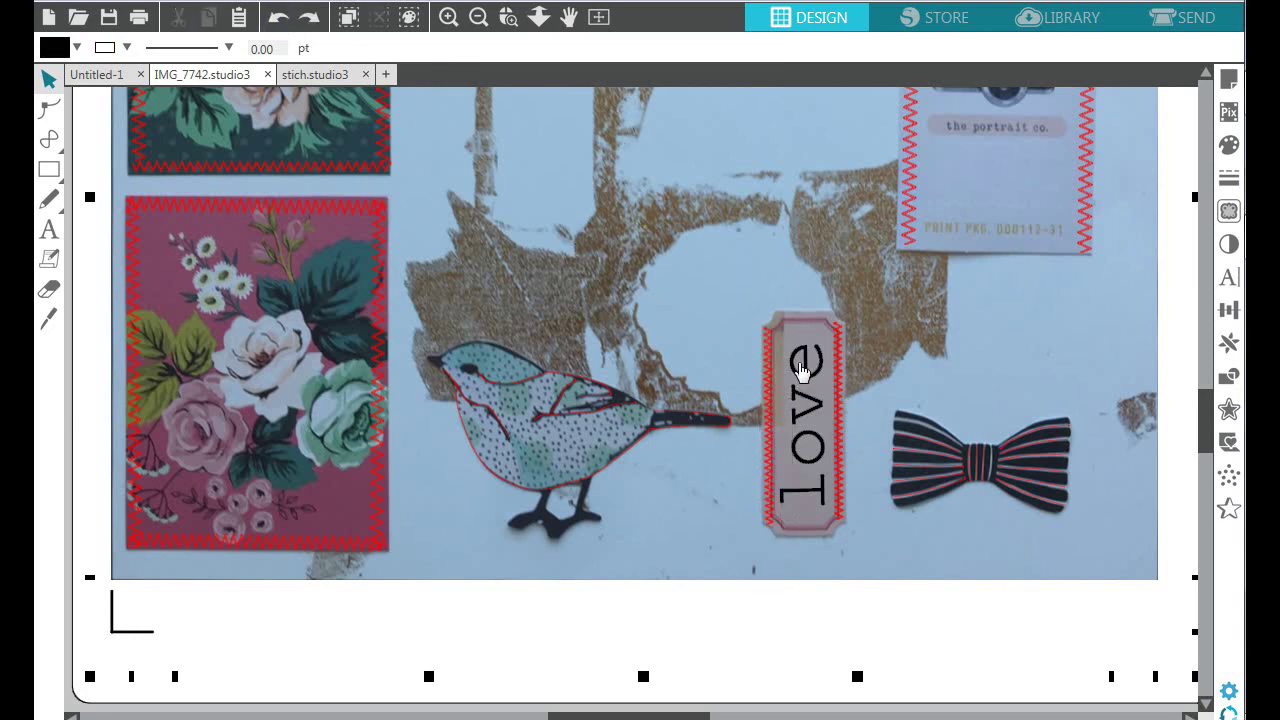
# - Add the text "Love" in 72 pt Arial above the bird
pyautogui.click(806, 421)
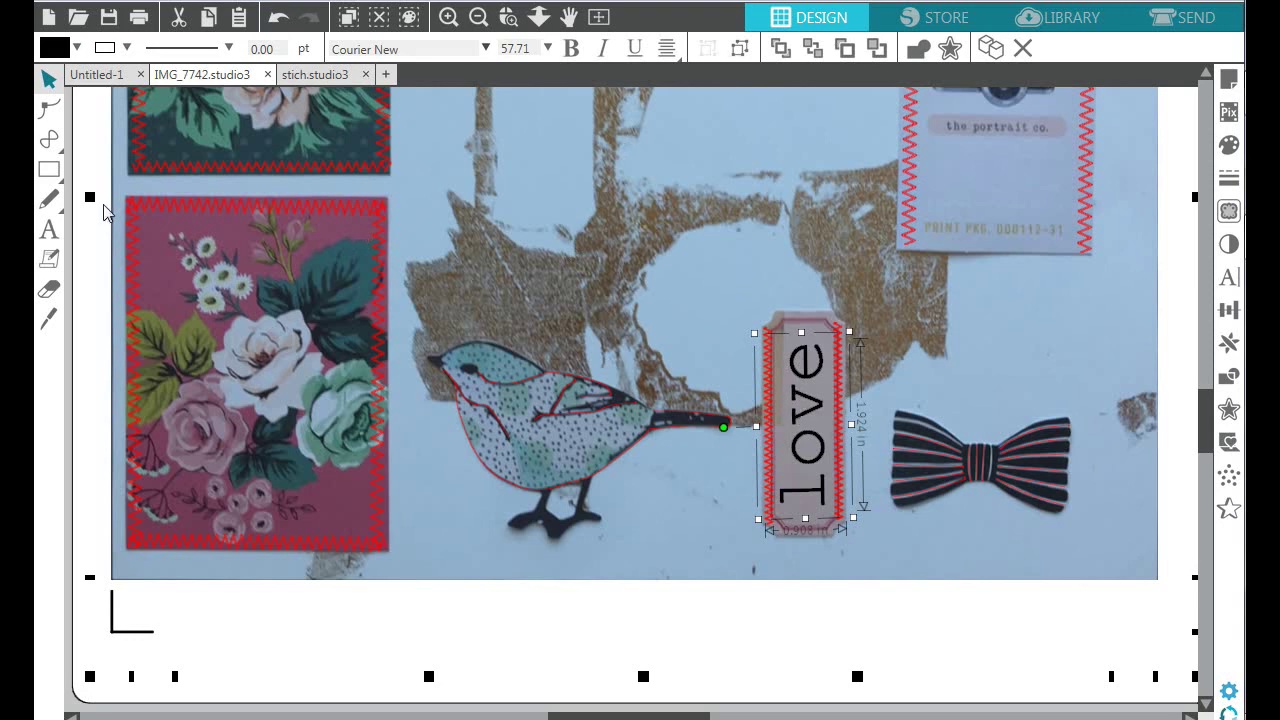
pyautogui.click(49, 257)
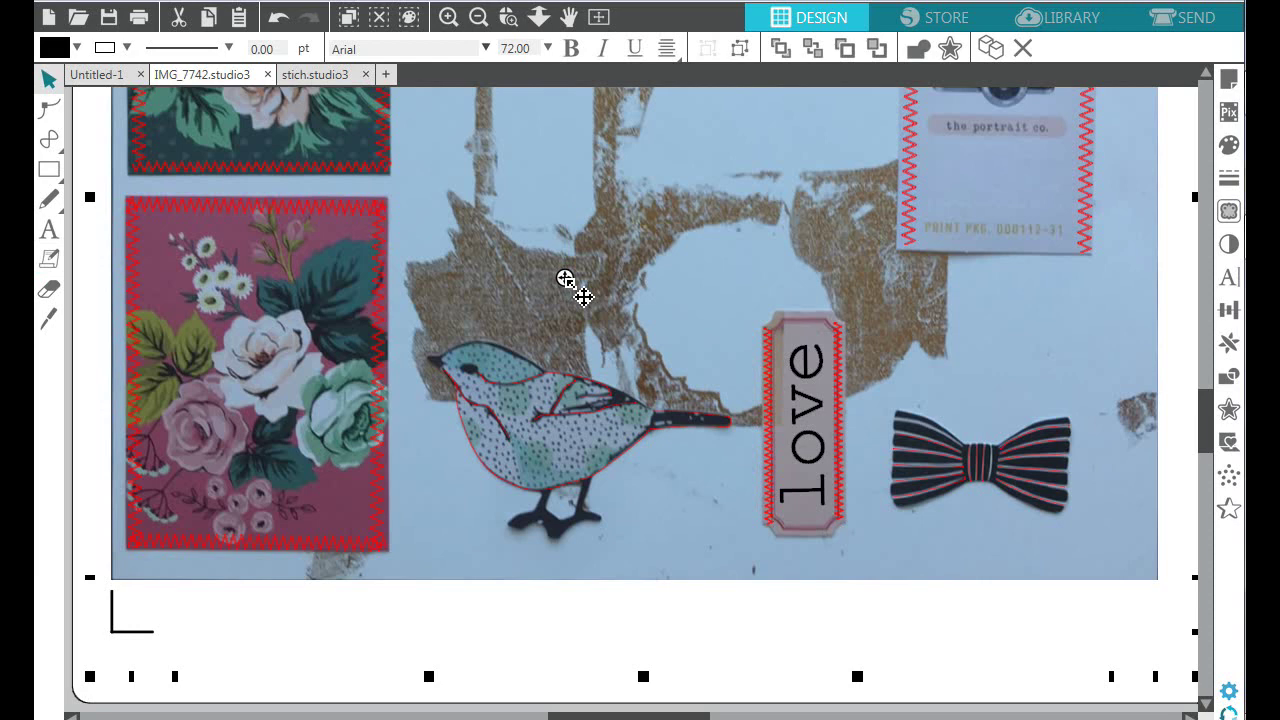
pyautogui.click(565, 279)
pyautogui.write('Love')
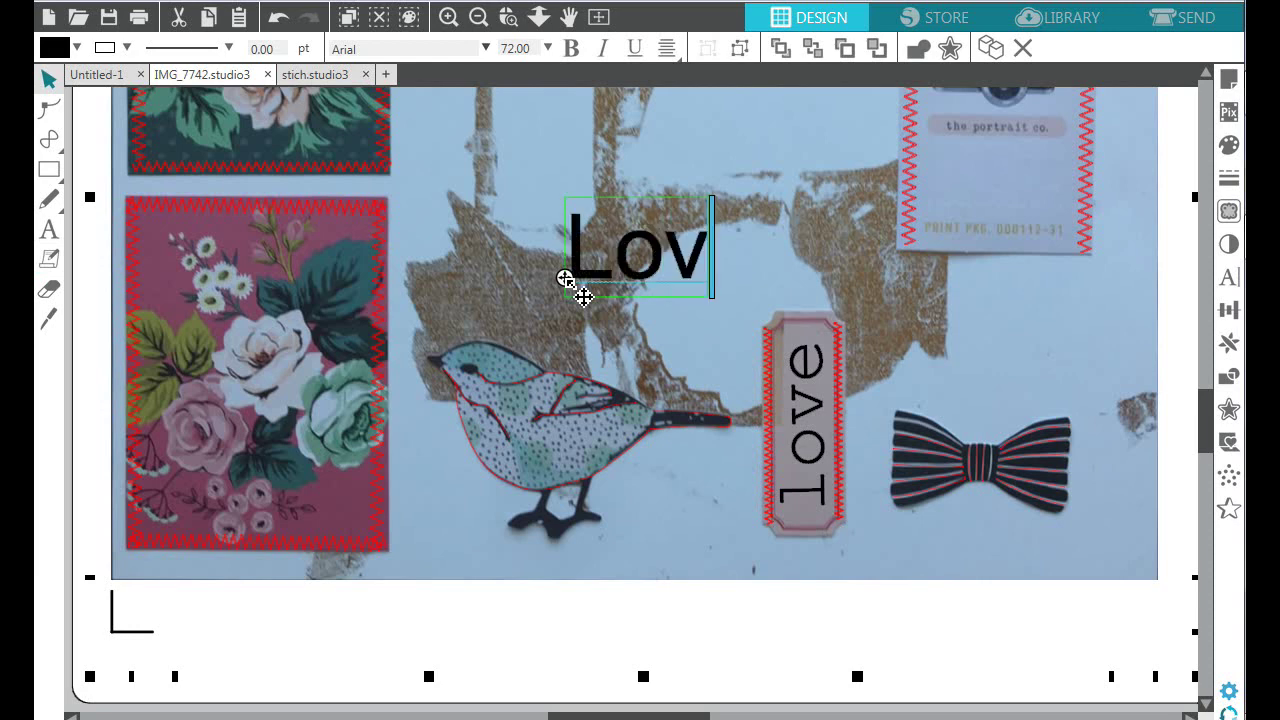
# - Try the Andalus font on the new "Love" text and delete the text
pyautogui.click(486, 49)
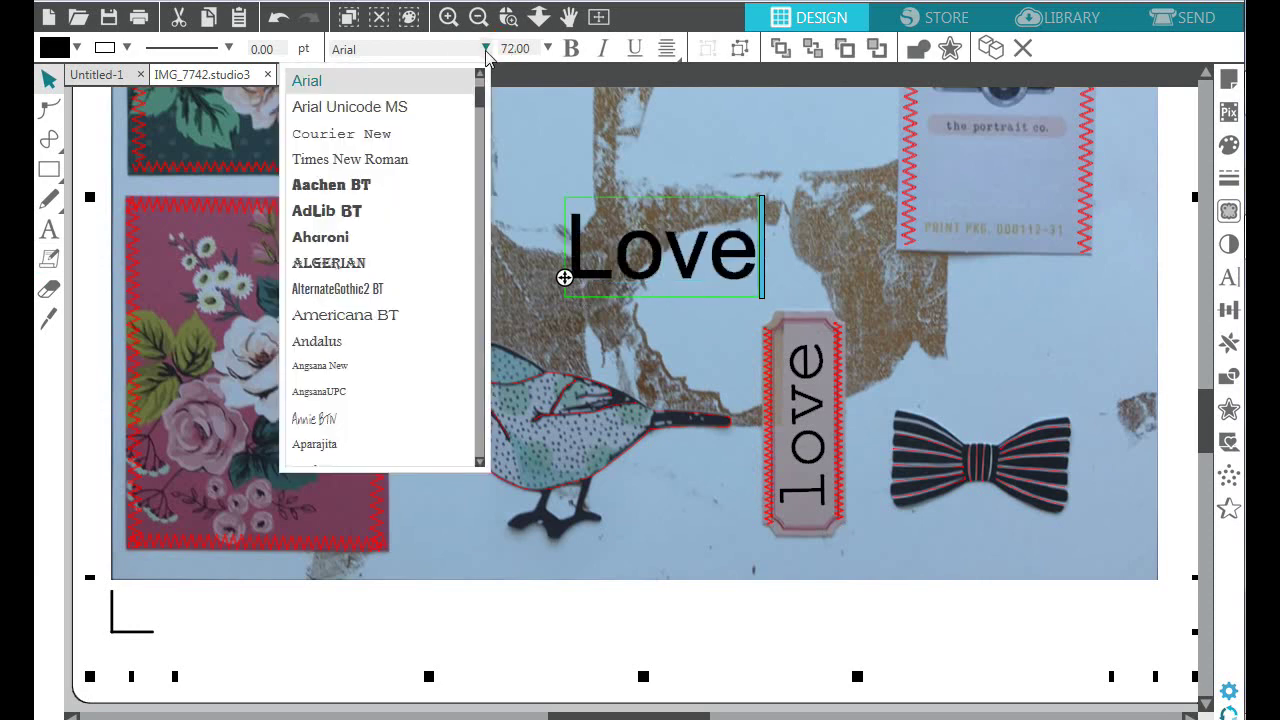
pyautogui.click(333, 342)
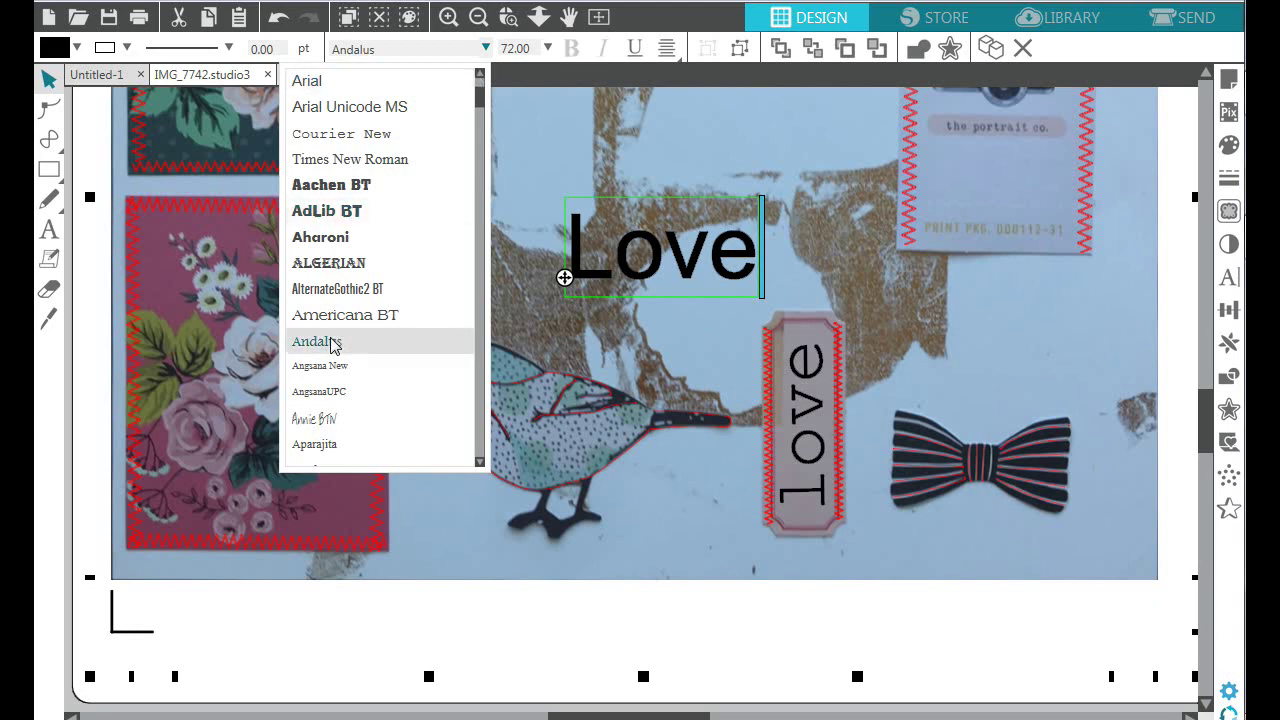
pyautogui.click(531, 212)
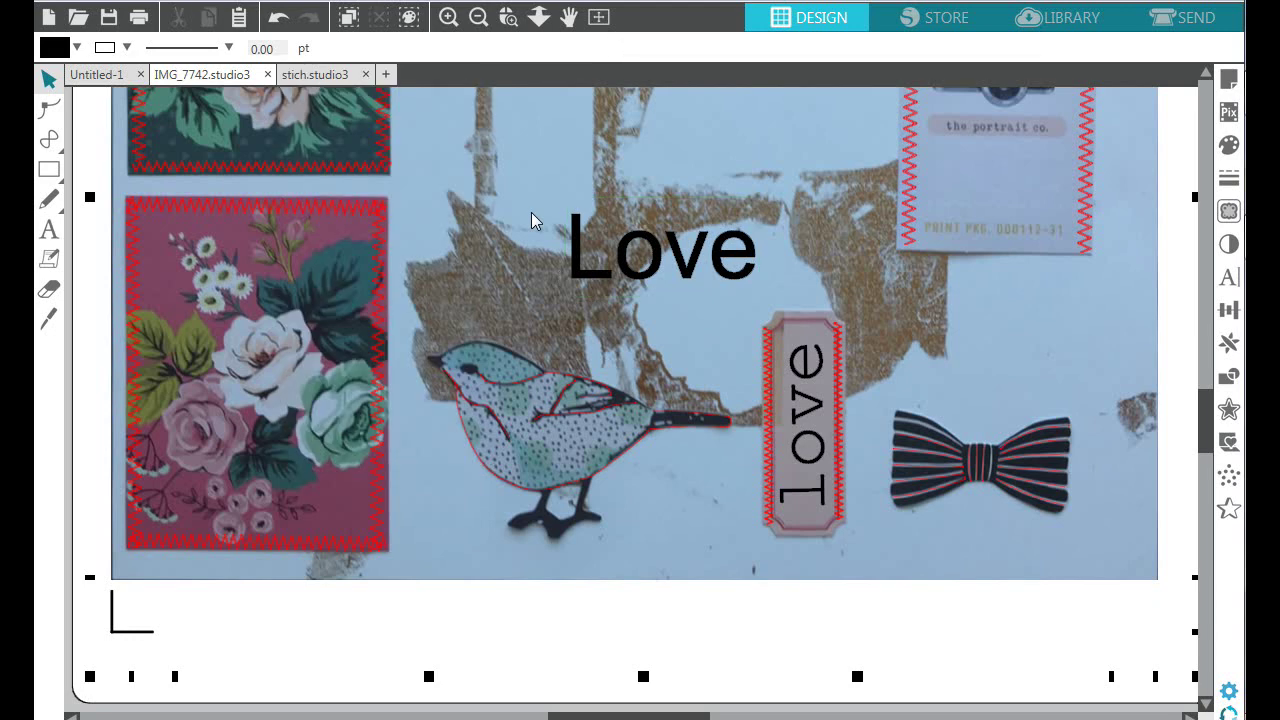
pyautogui.click(578, 256)
pyautogui.press('Delete')
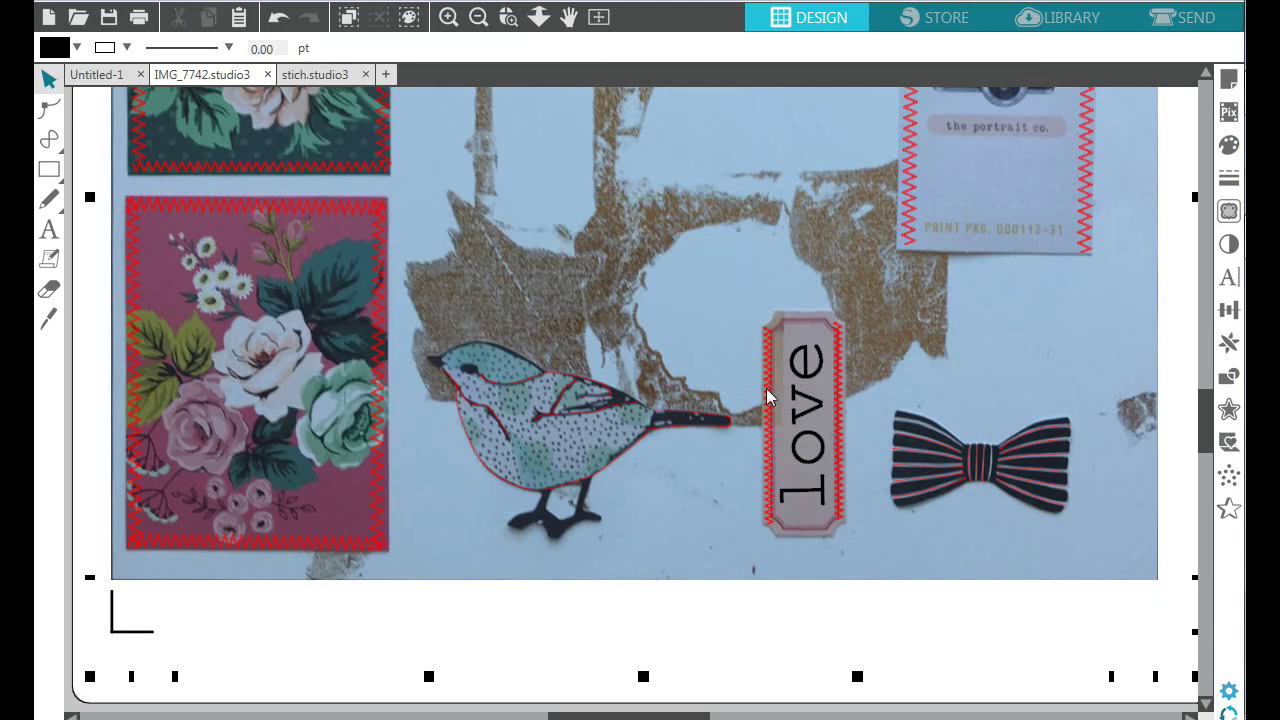
pyautogui.click(818, 414)
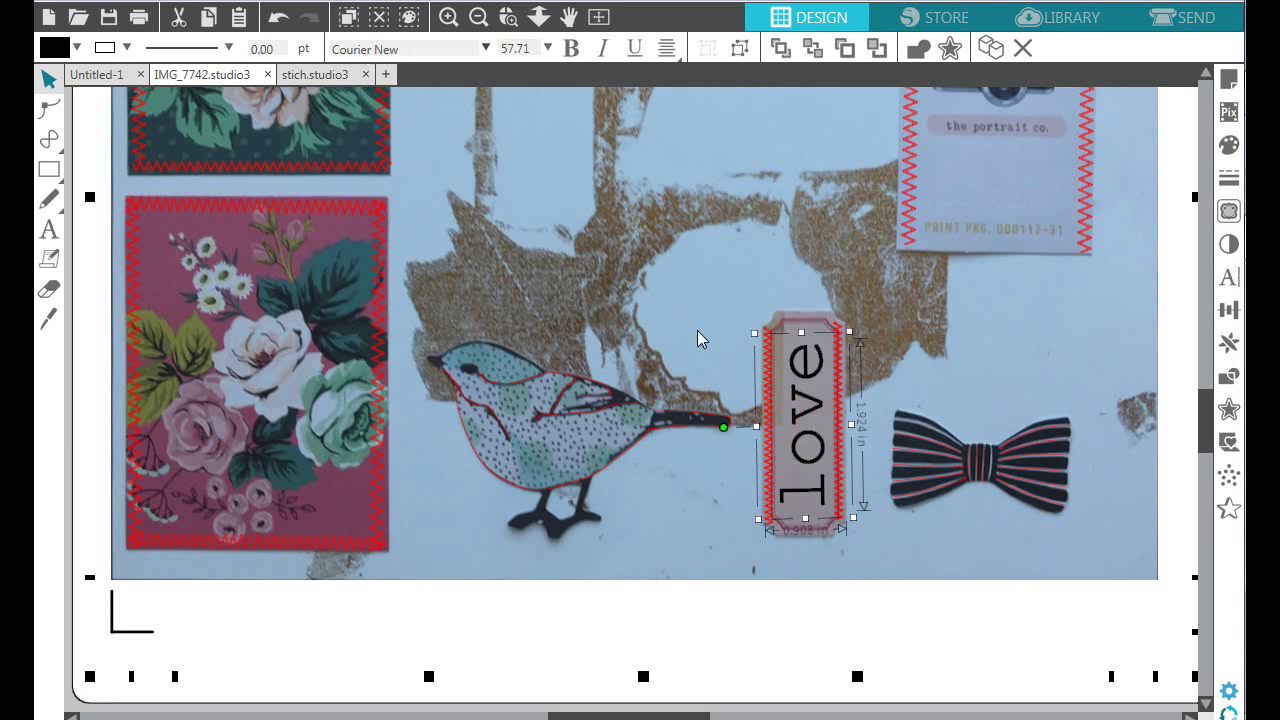
pyautogui.click(949, 361)
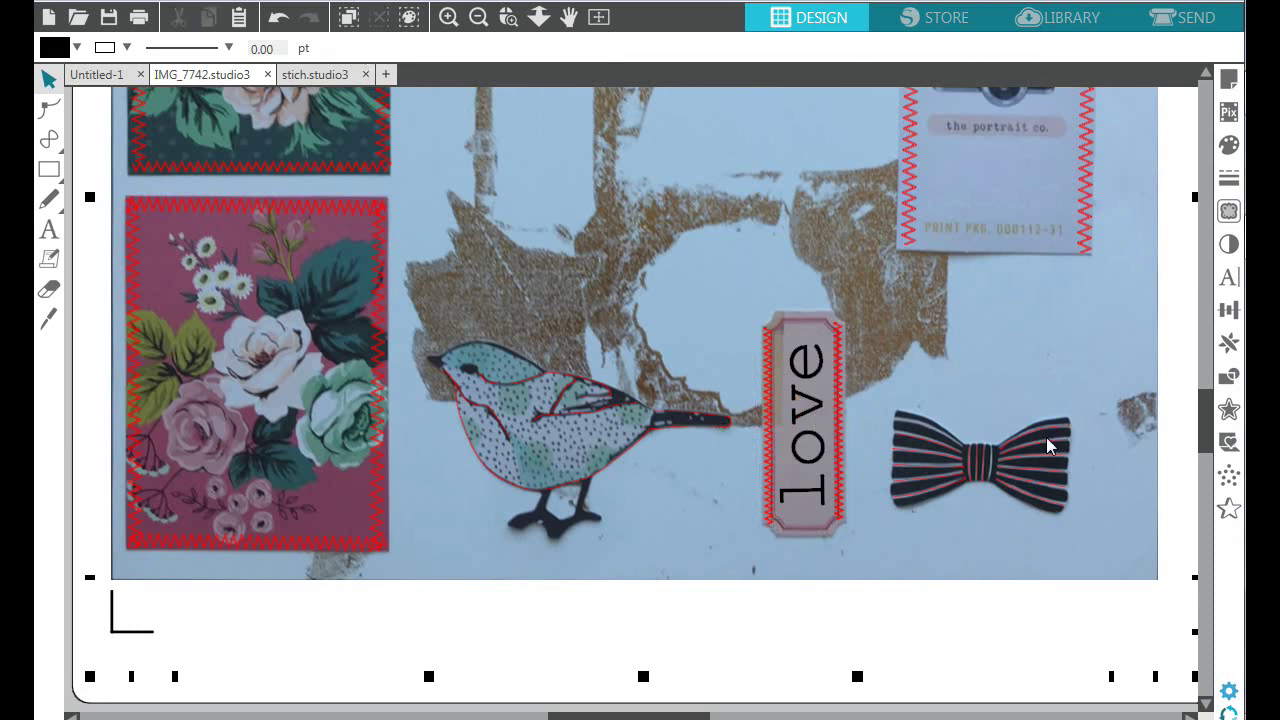
pyautogui.scroll(1, 1204, 430)
pyautogui.scroll(-1, 1204, 430)
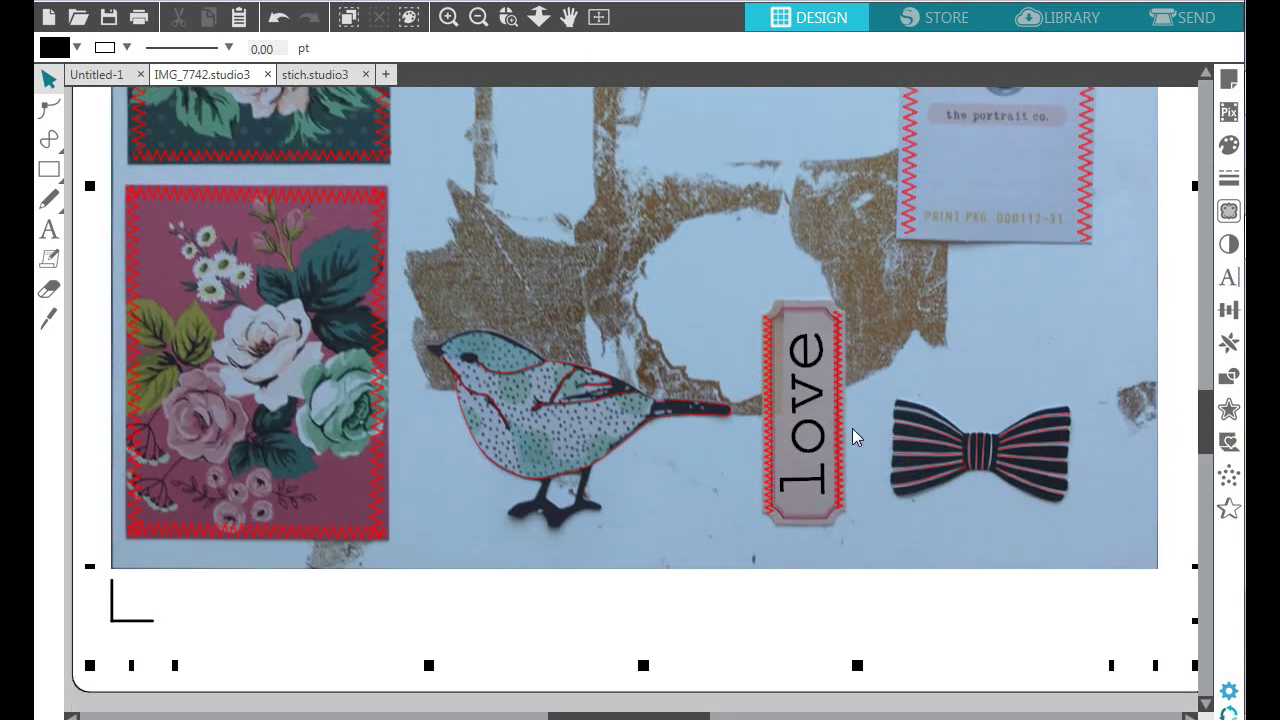
# - Draw a curve shape along the uppermost stripe of the bow tie's left wing, from its outer corner to the knot
pyautogui.click(448, 17)
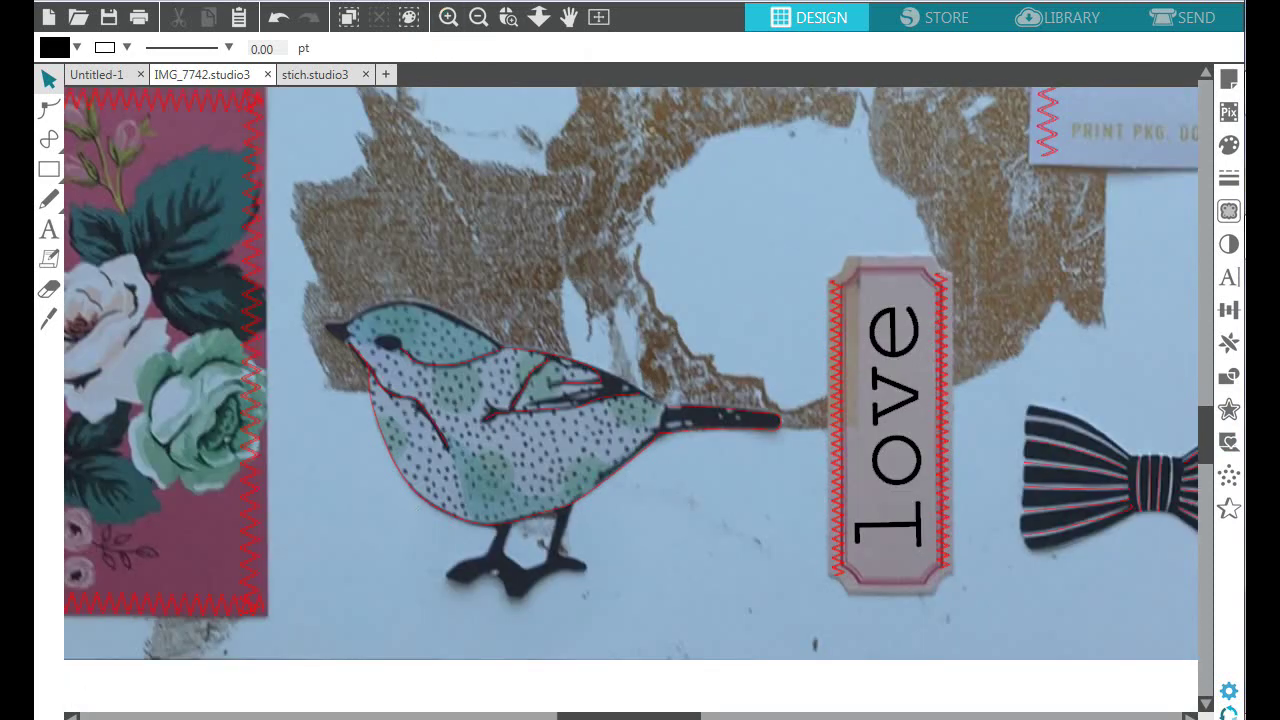
pyautogui.moveTo(586, 716); pyautogui.dragTo(713, 716)
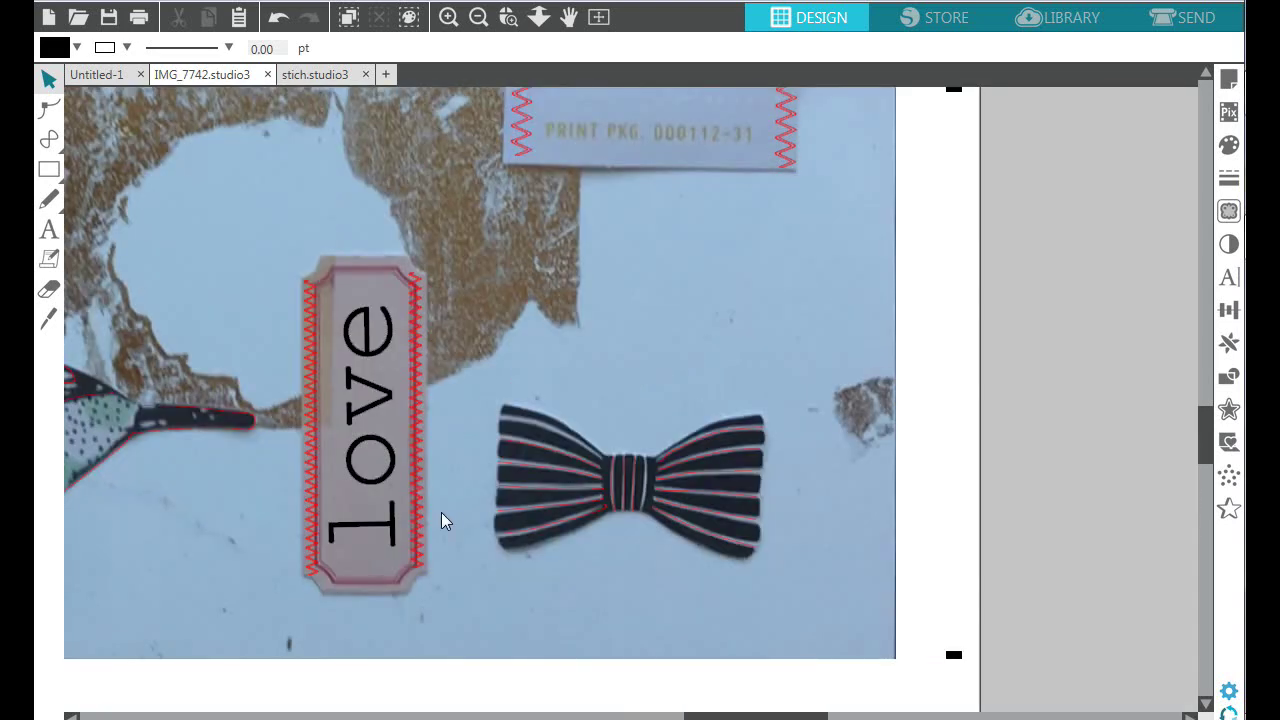
pyautogui.click(49, 141)
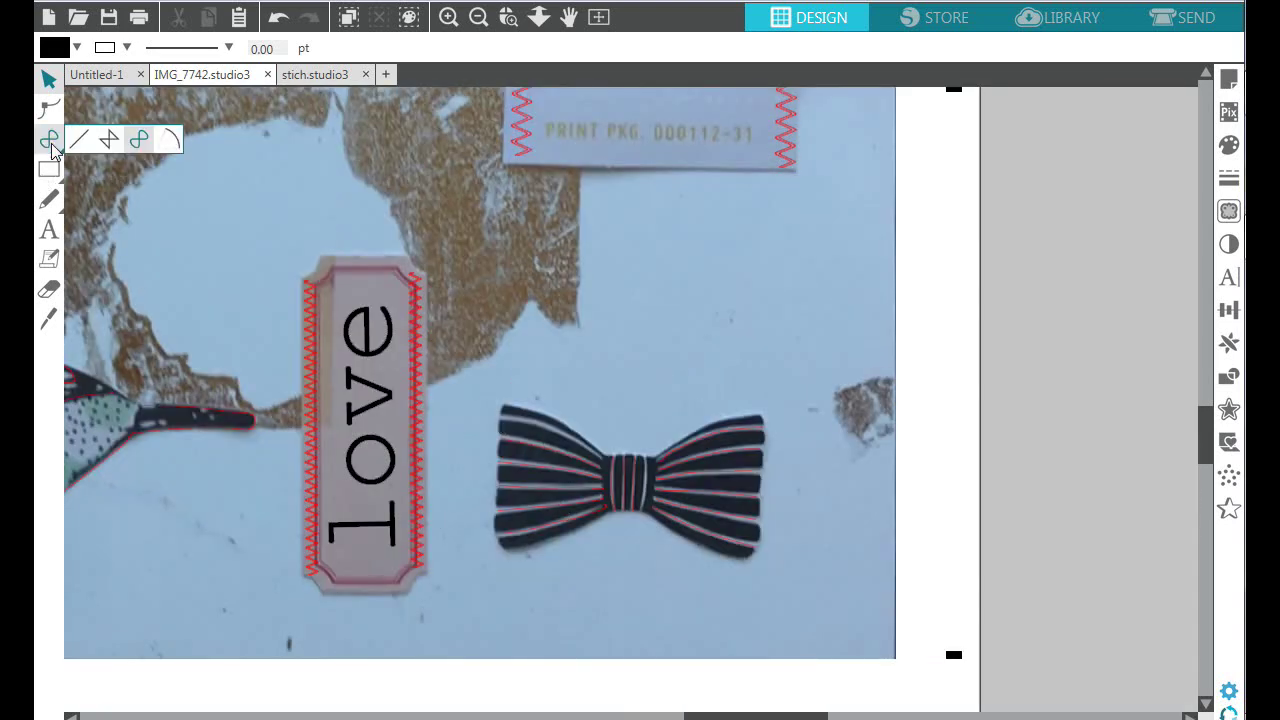
pyautogui.click(142, 147)
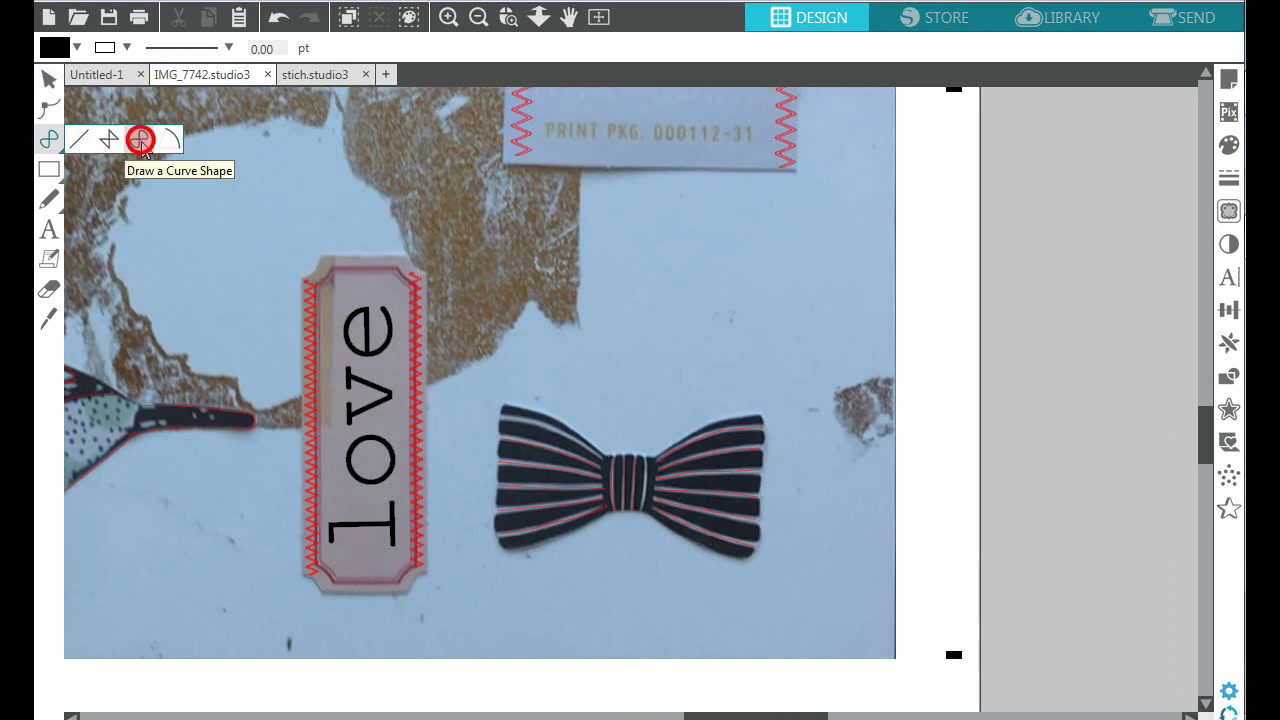
pyautogui.click(499, 417)
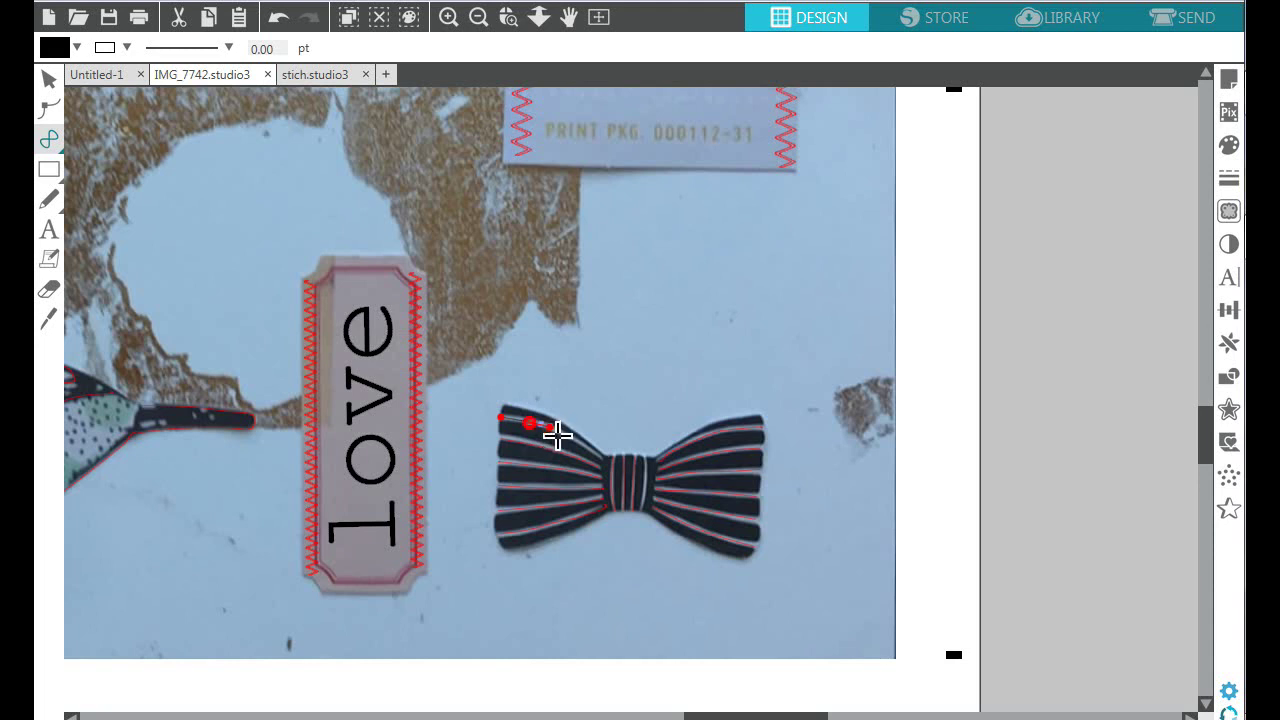
pyautogui.click(551, 430)
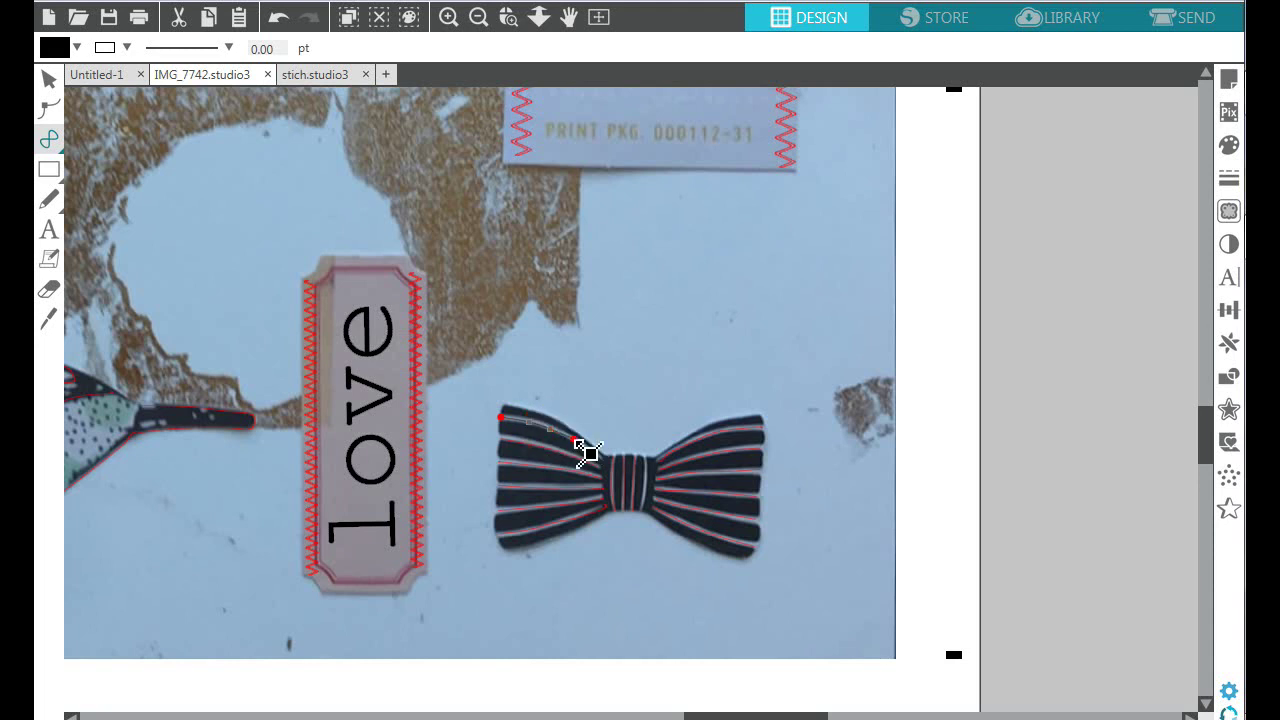
pyautogui.click(575, 441)
pyautogui.click(607, 459)
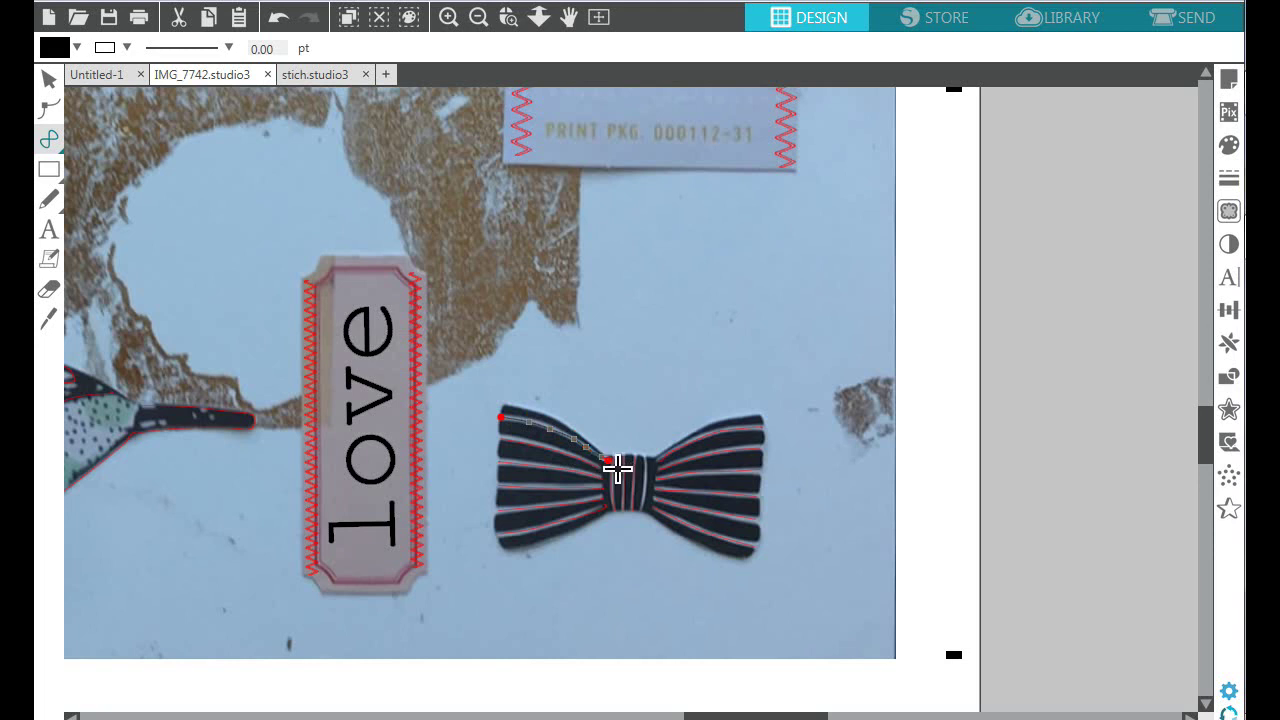
pyautogui.click(53, 87)
pyautogui.click(52, 87)
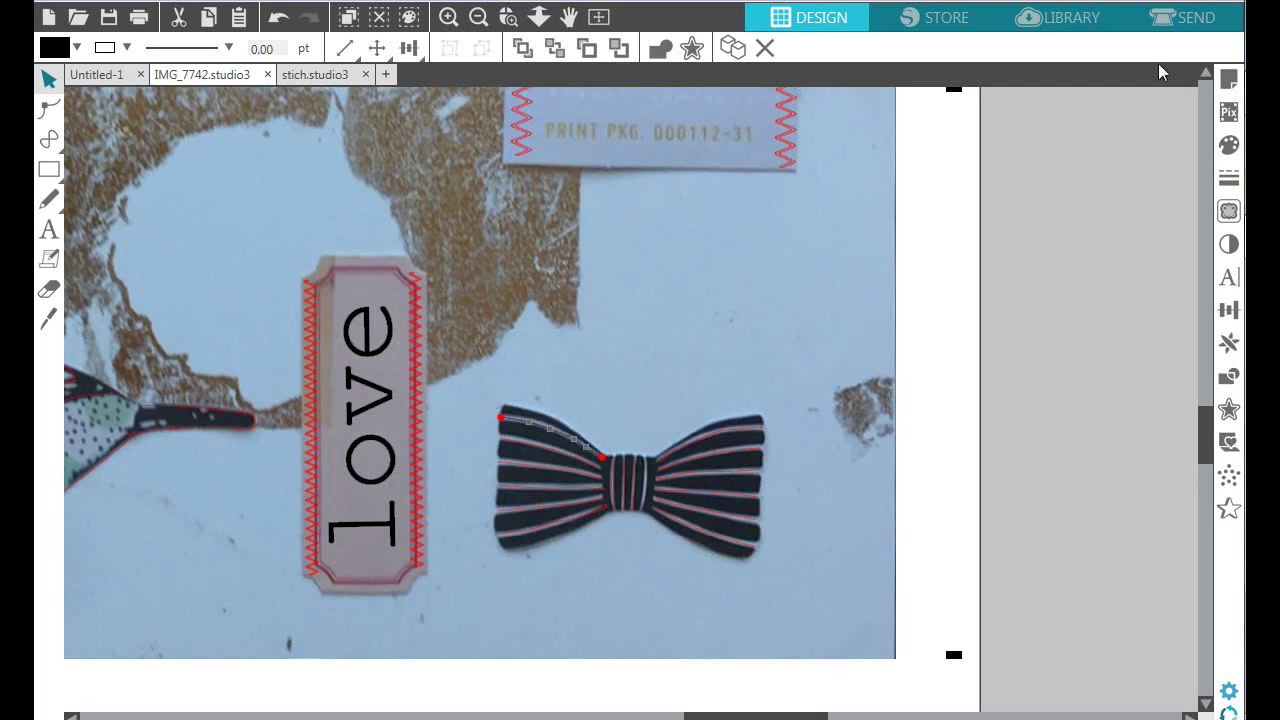
# - Check the cut lines of the whole design in the send view and return to the design view
pyautogui.click(1186, 20)
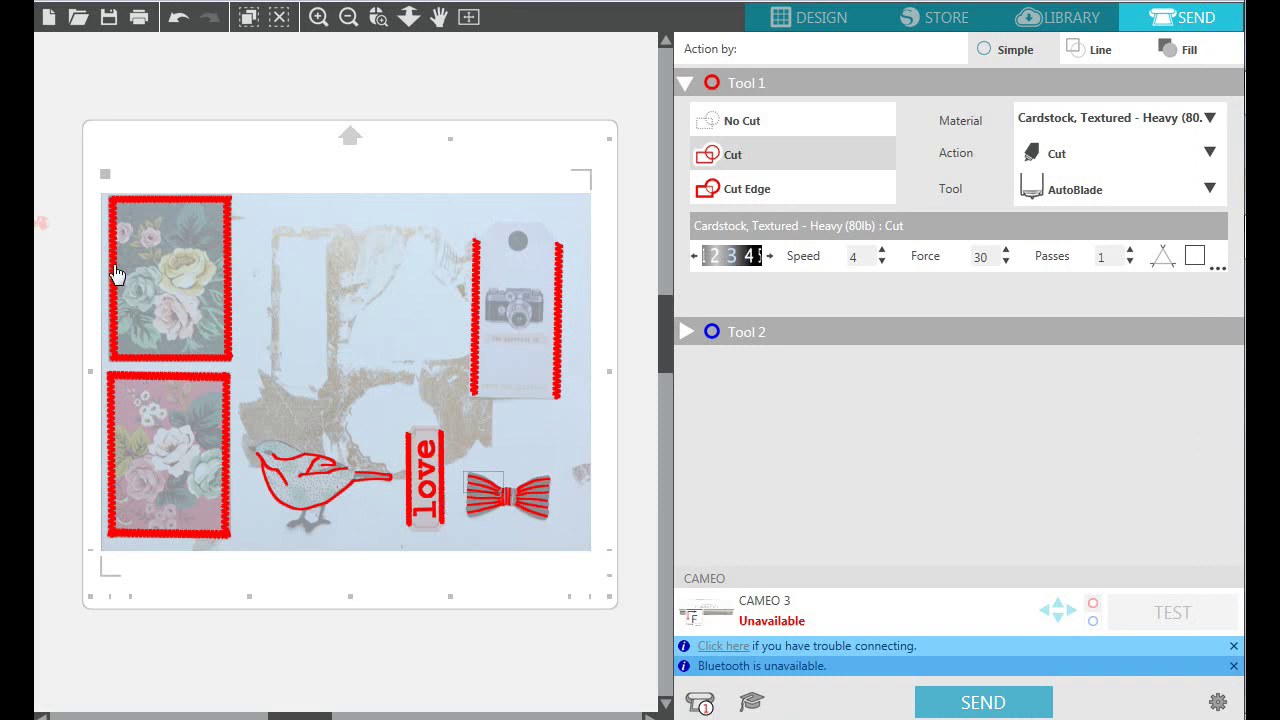
pyautogui.click(815, 30)
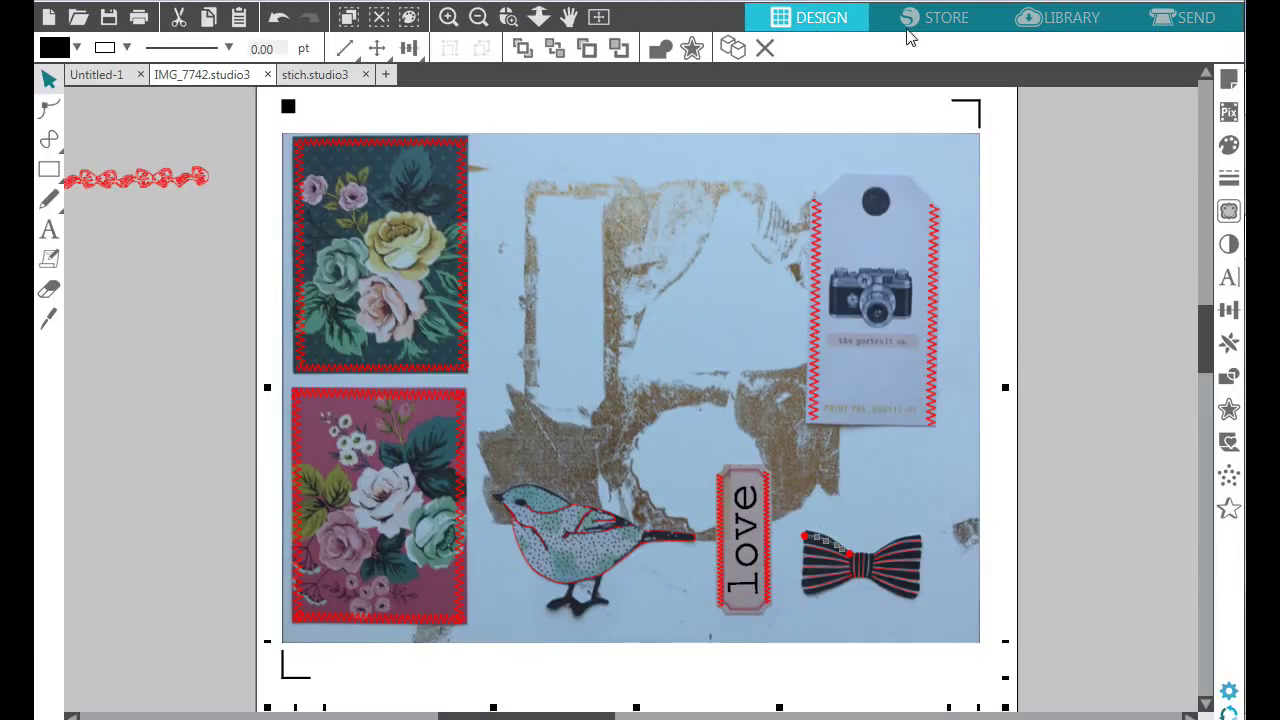
# - Draw a curve shape down the rightmost light stripe of the bow tie's knot and undo its stray last segment
pyautogui.click(447, 19)
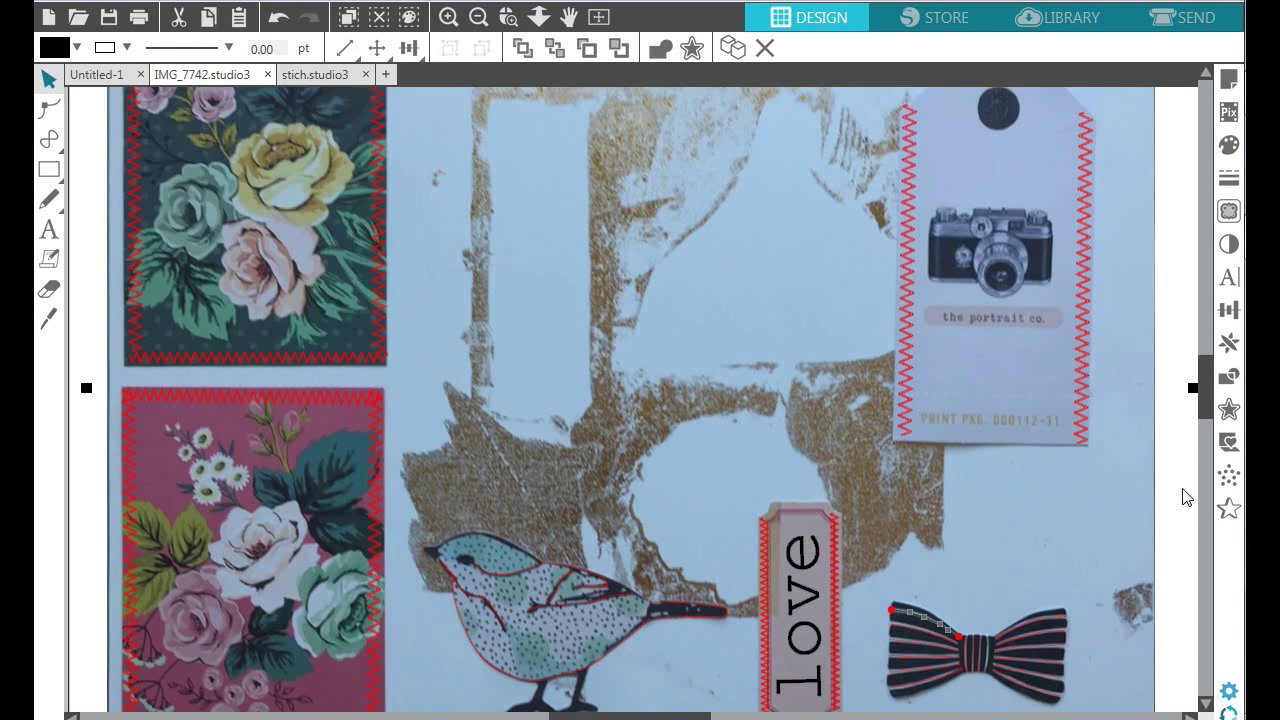
pyautogui.scroll(-5, 1122, 392)
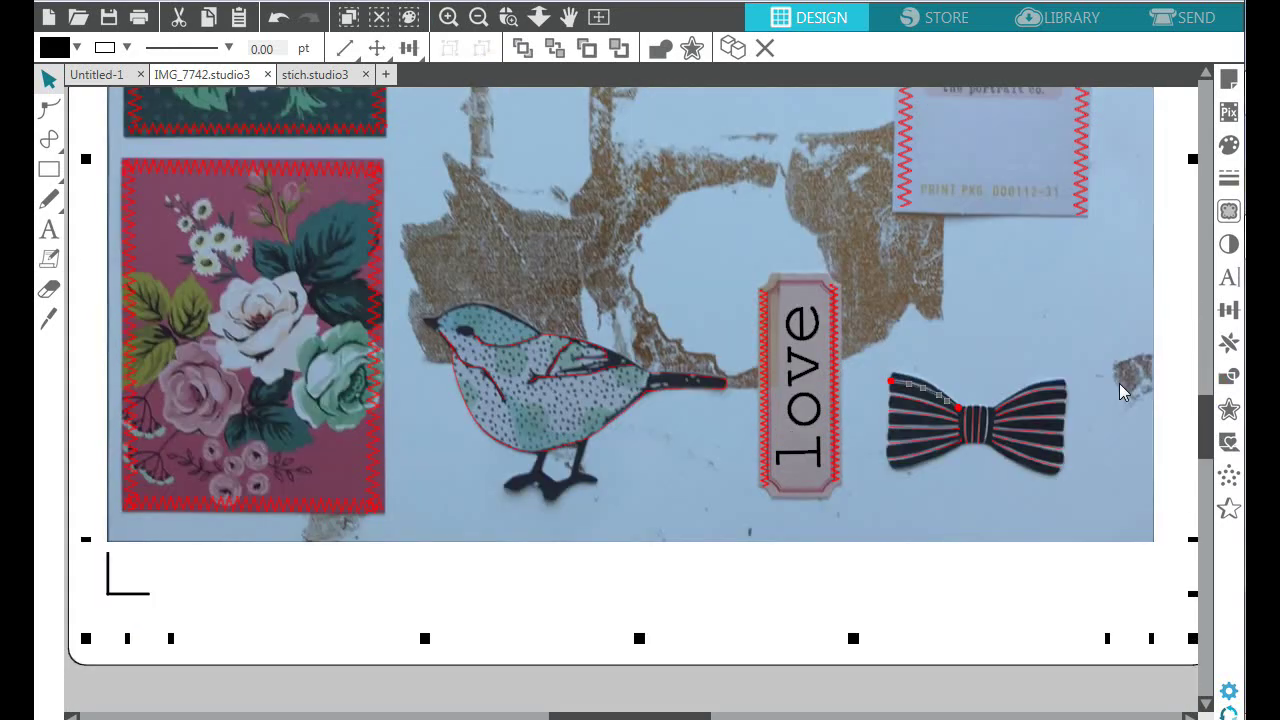
pyautogui.click(448, 19)
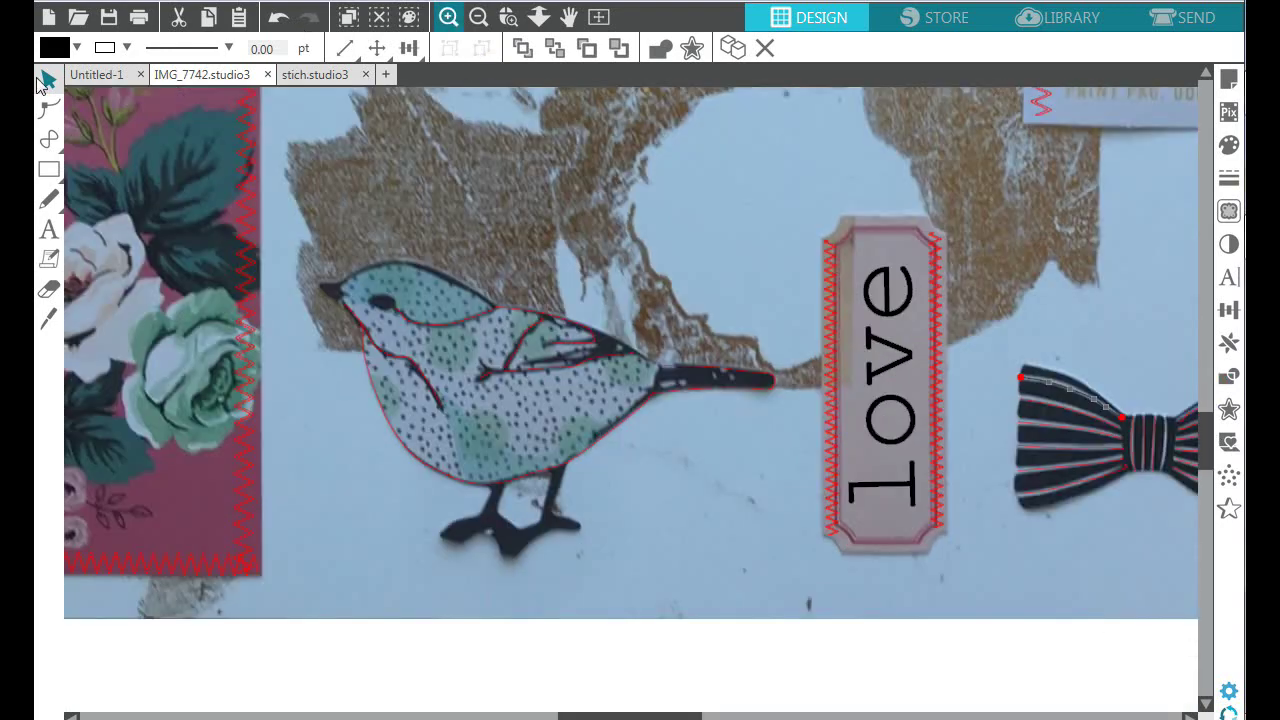
pyautogui.click(50, 142)
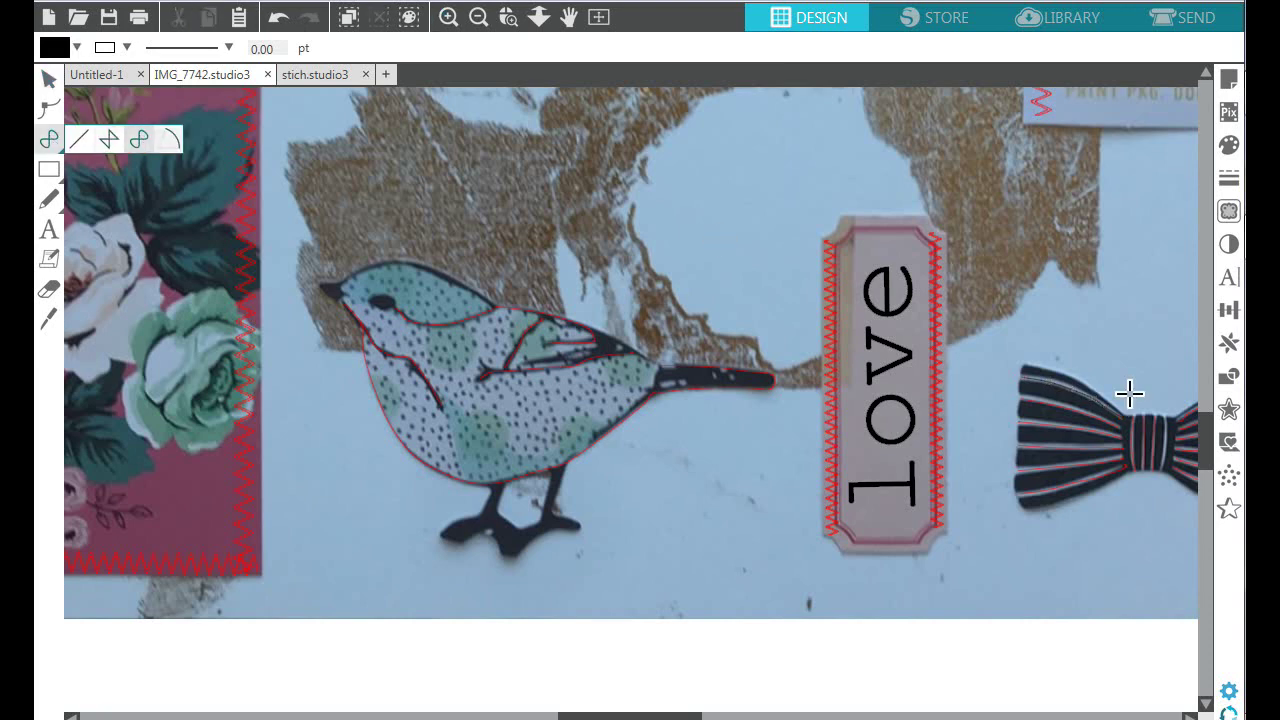
pyautogui.hscroll(3, 640, 400)
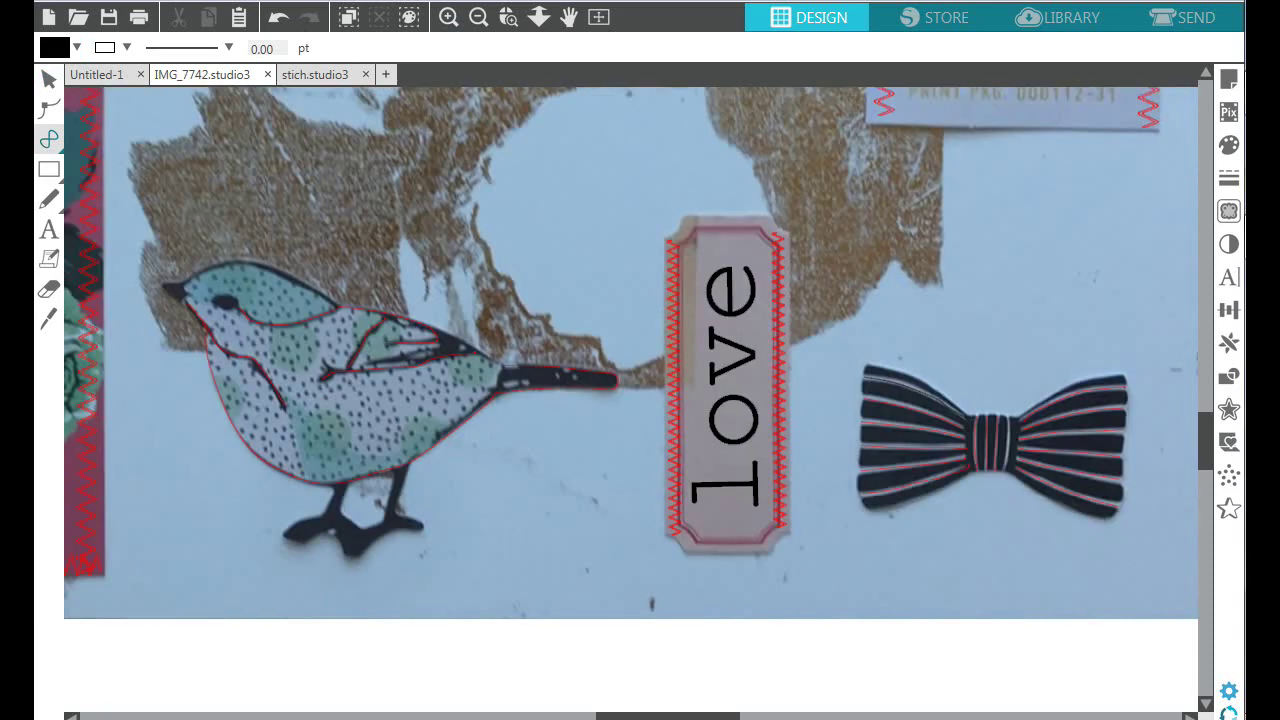
pyautogui.hscroll(1, 895, 465)
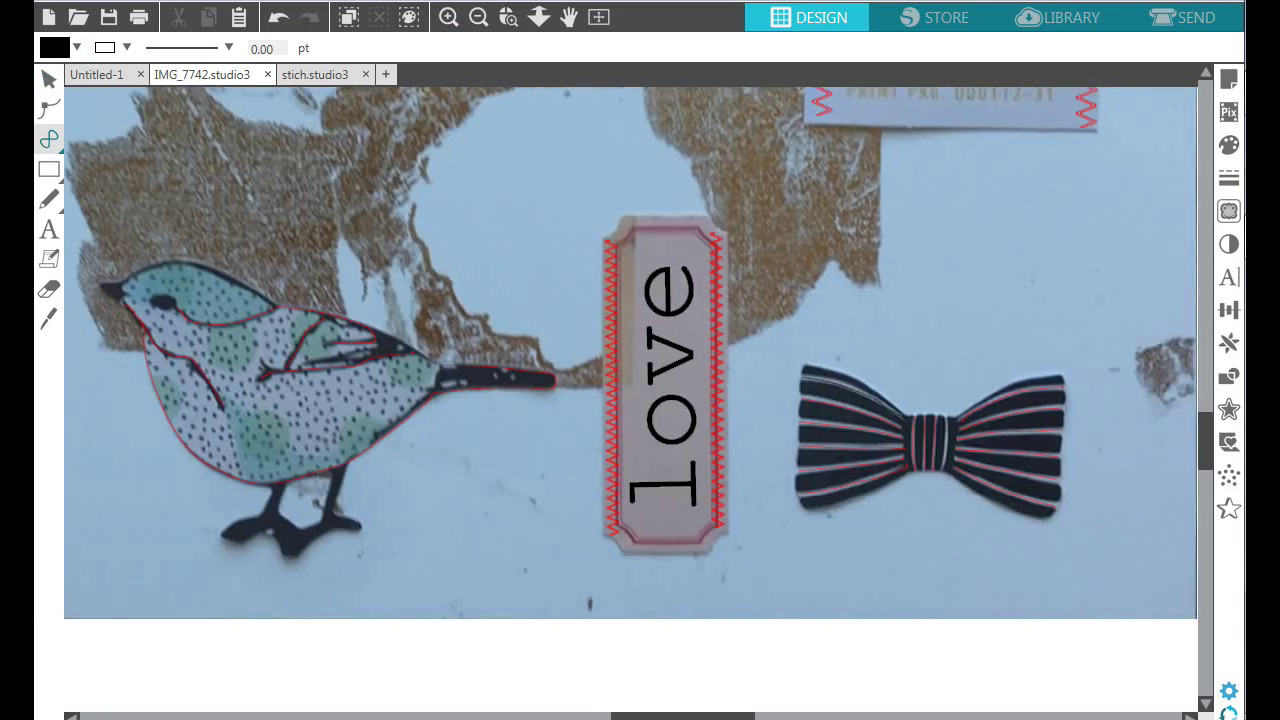
pyautogui.click(946, 414)
pyautogui.click(946, 465)
pyautogui.click(943, 484)
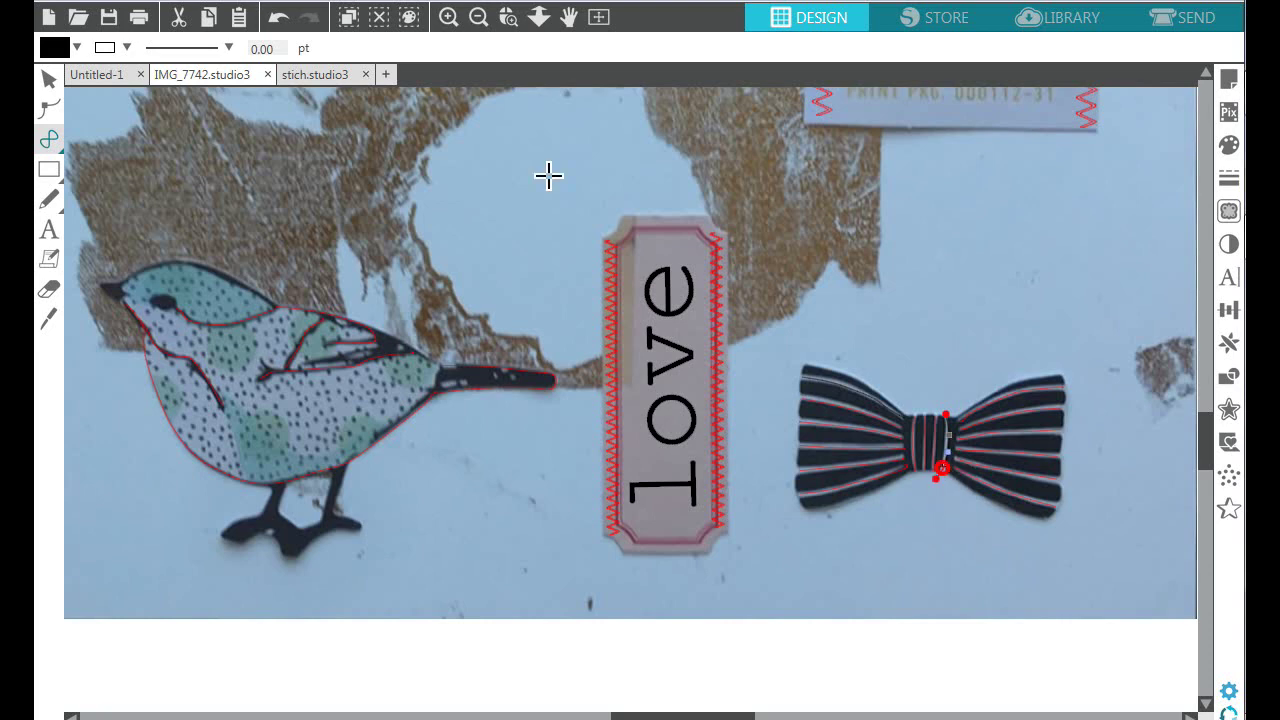
pyautogui.click(50, 79)
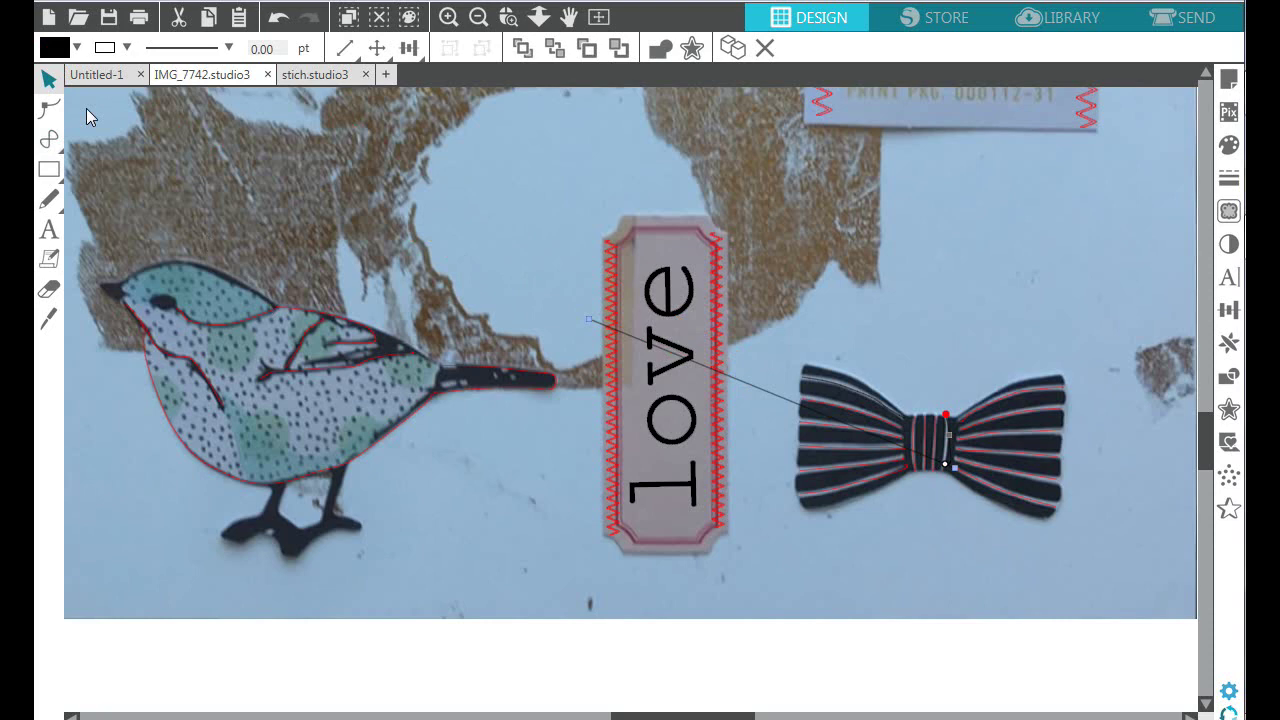
pyautogui.click(283, 25)
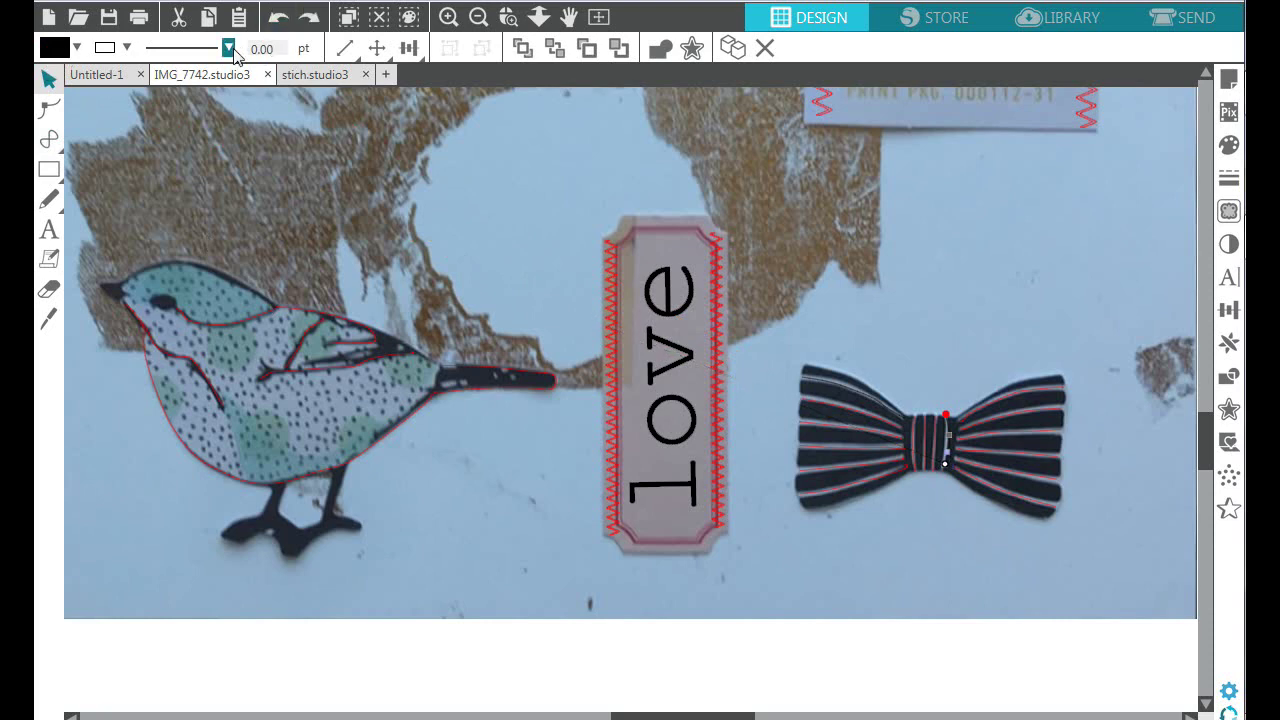
# - Set both the line colour and the fill colour of the knot stripe curve to red
pyautogui.click(229, 48)
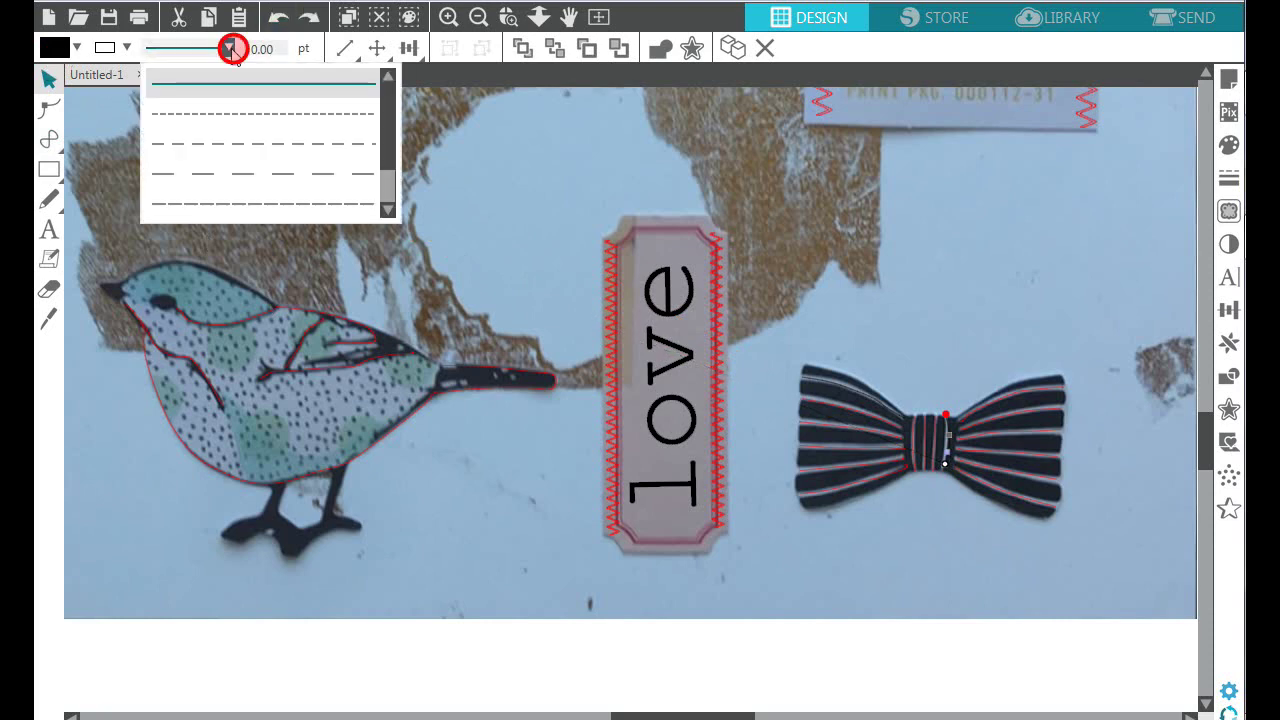
pyautogui.click(127, 48)
pyautogui.click(129, 48)
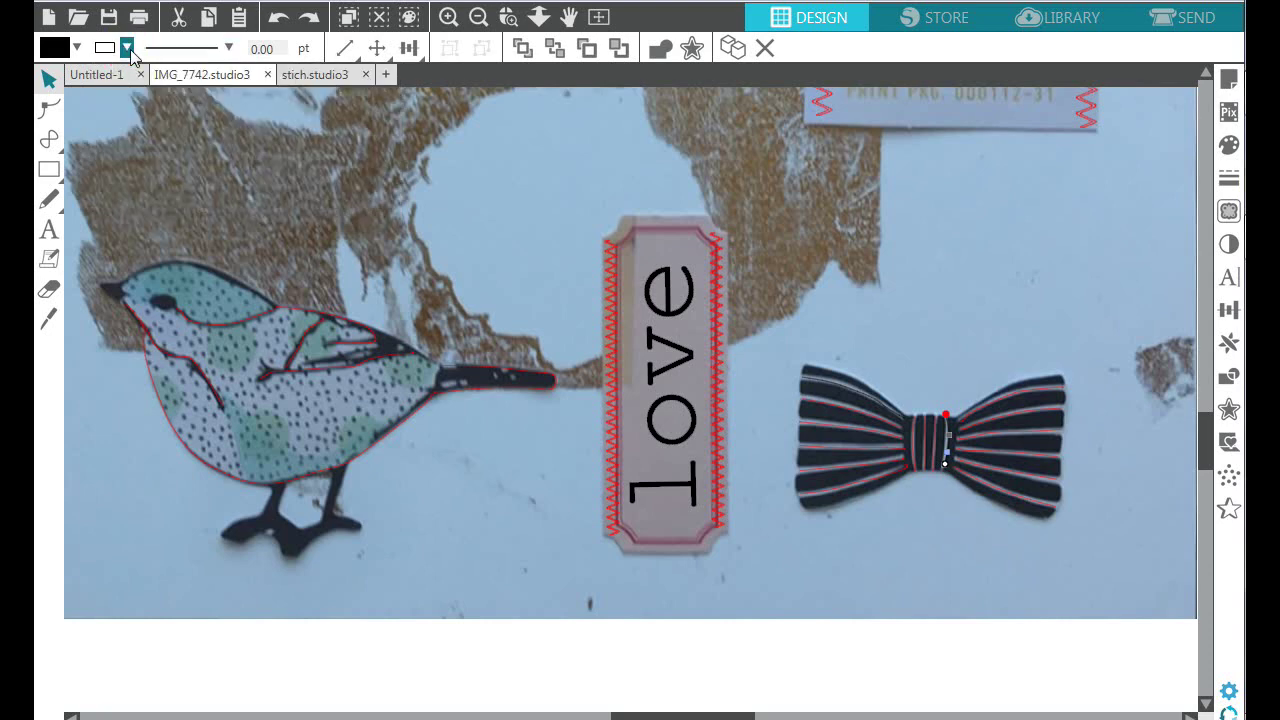
pyautogui.click(129, 50)
pyautogui.click(111, 122)
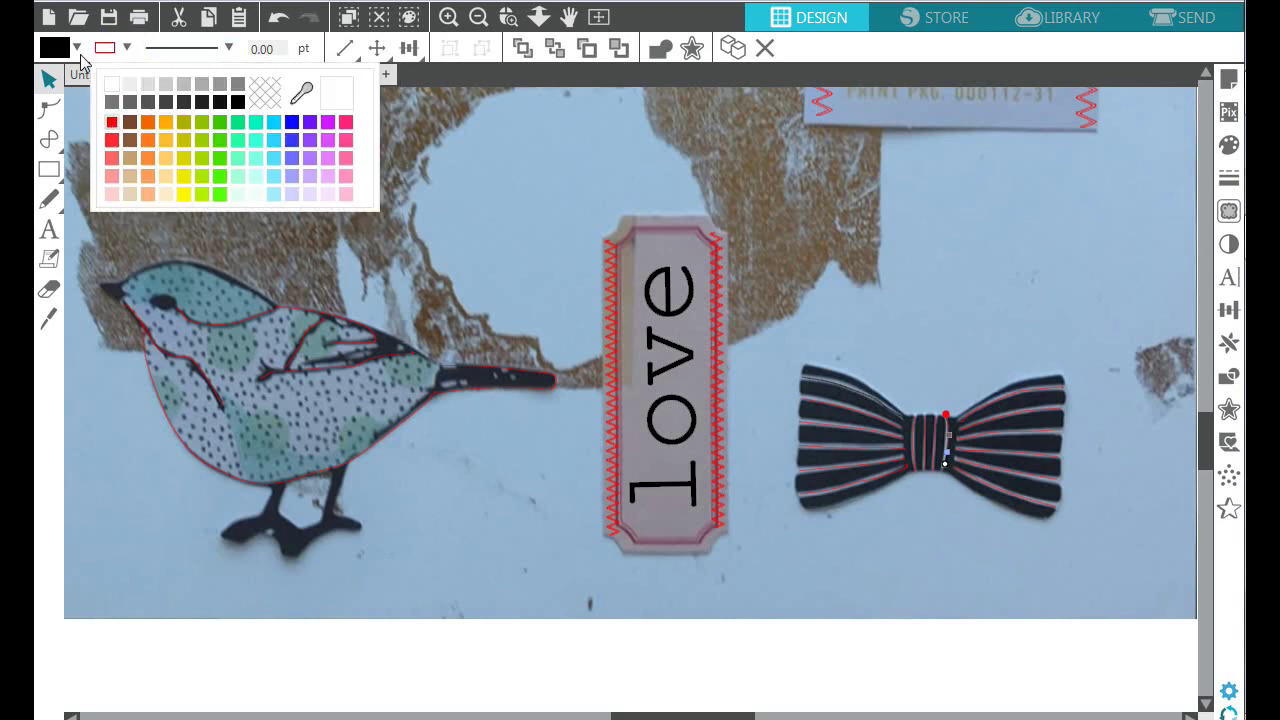
pyautogui.click(77, 50)
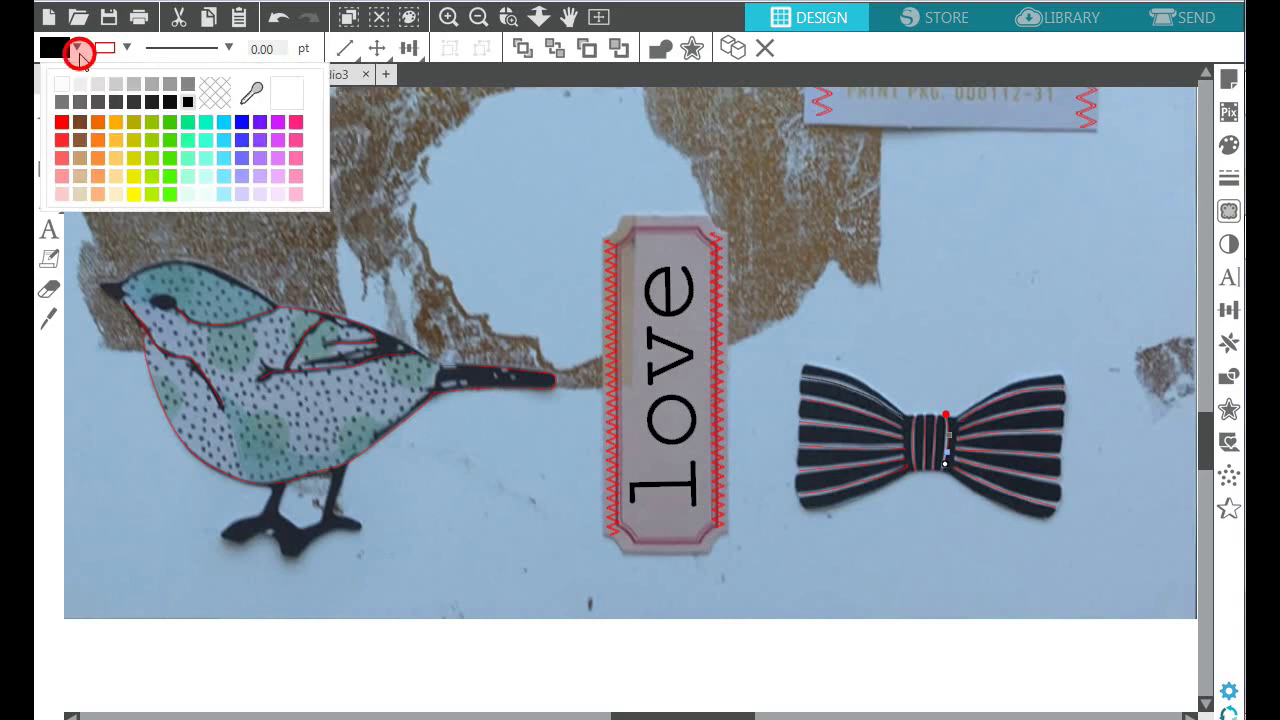
pyautogui.click(62, 123)
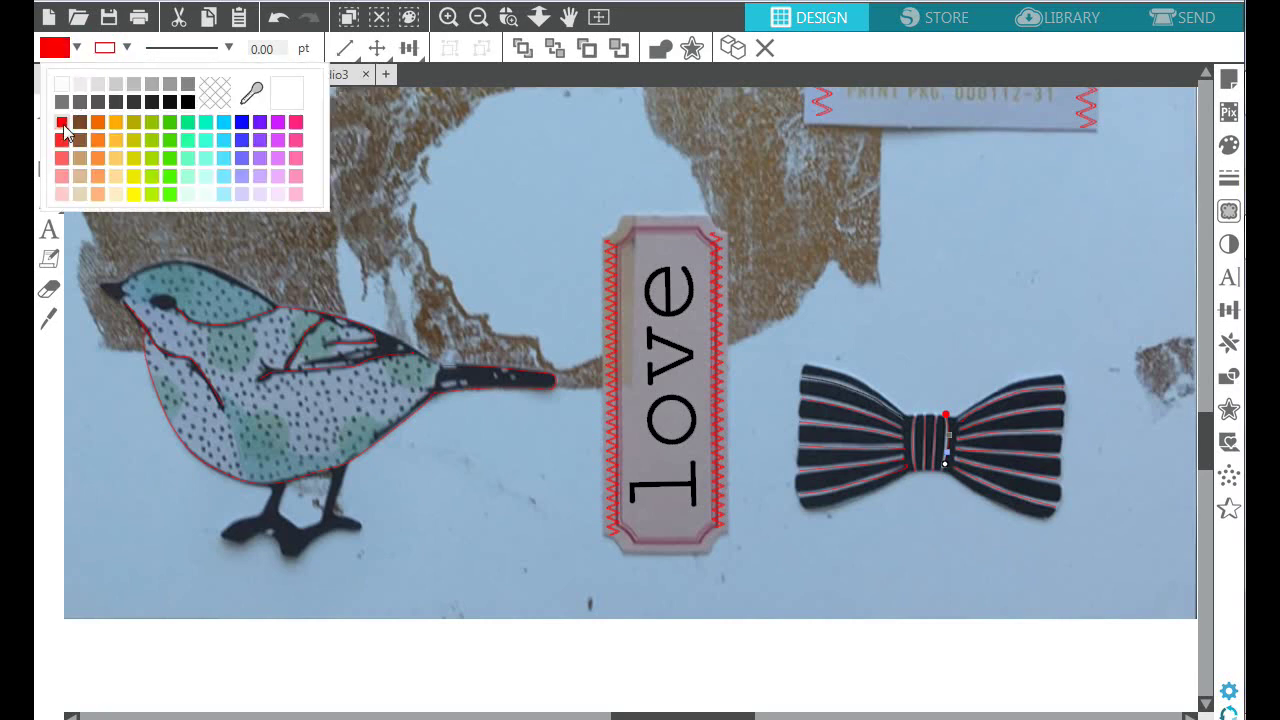
pyautogui.click(70, 190)
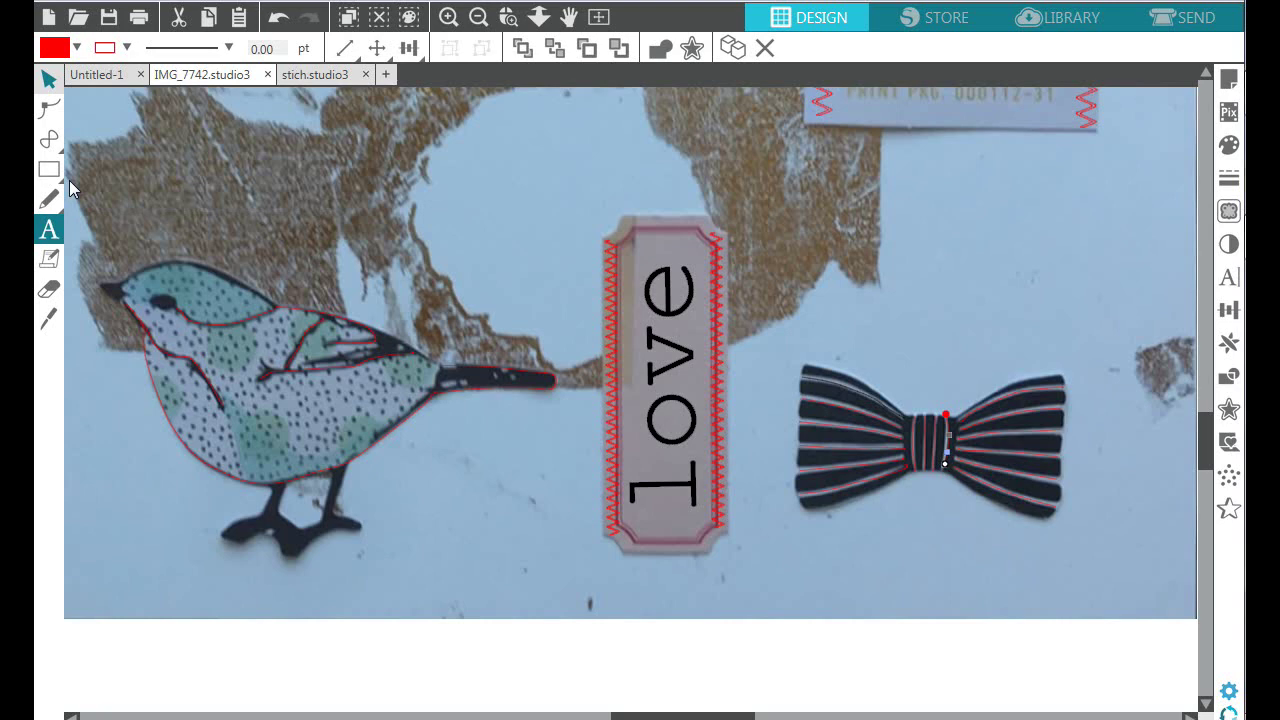
# - Draw a curve shape over the top of the bird's head, from the back of the neck to the beak
pyautogui.click(49, 139)
pyautogui.click(138, 142)
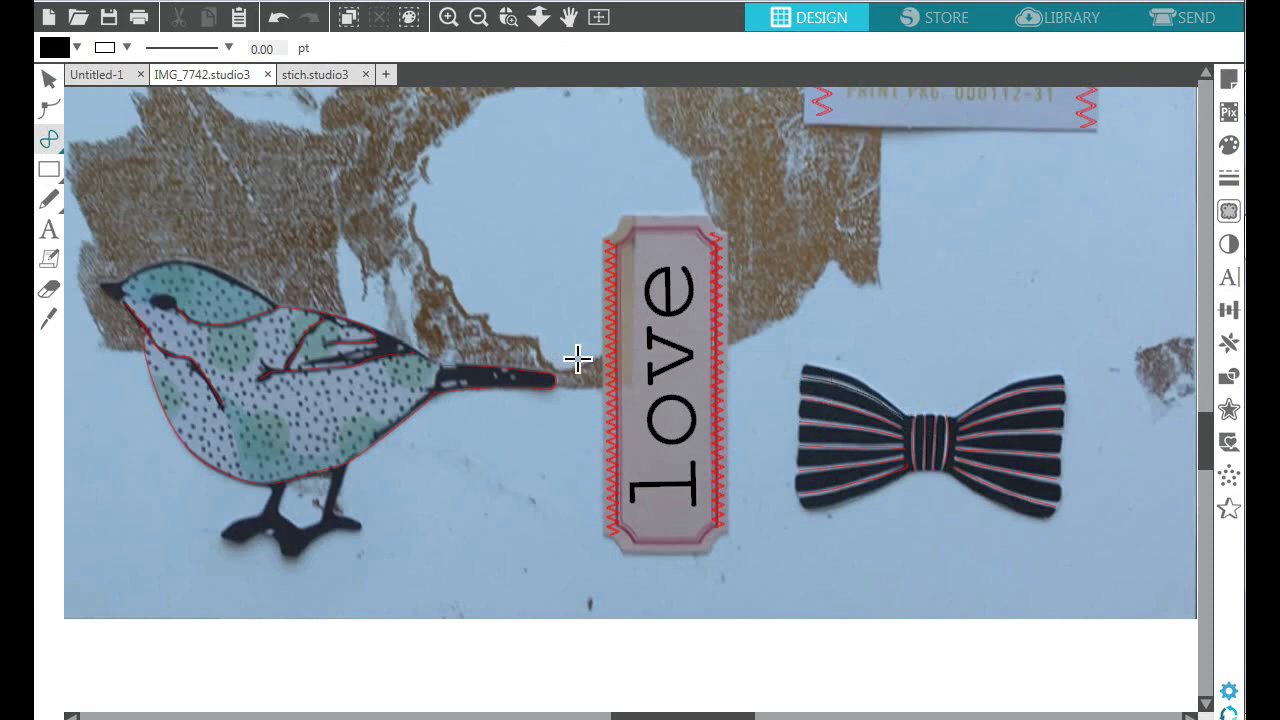
pyautogui.click(276, 306)
pyautogui.moveTo(249, 288); pyautogui.dragTo(220, 271)
pyautogui.click(202, 265)
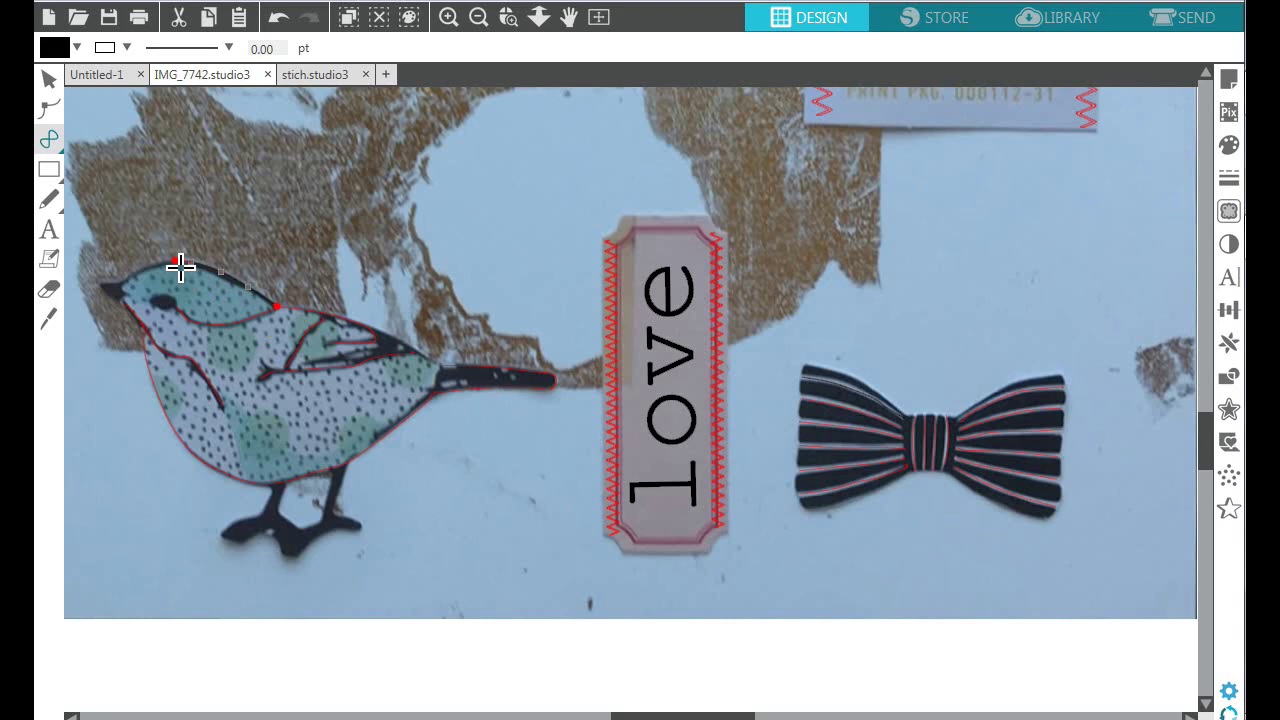
pyautogui.click(172, 261)
pyautogui.click(125, 284)
pyautogui.click(107, 288)
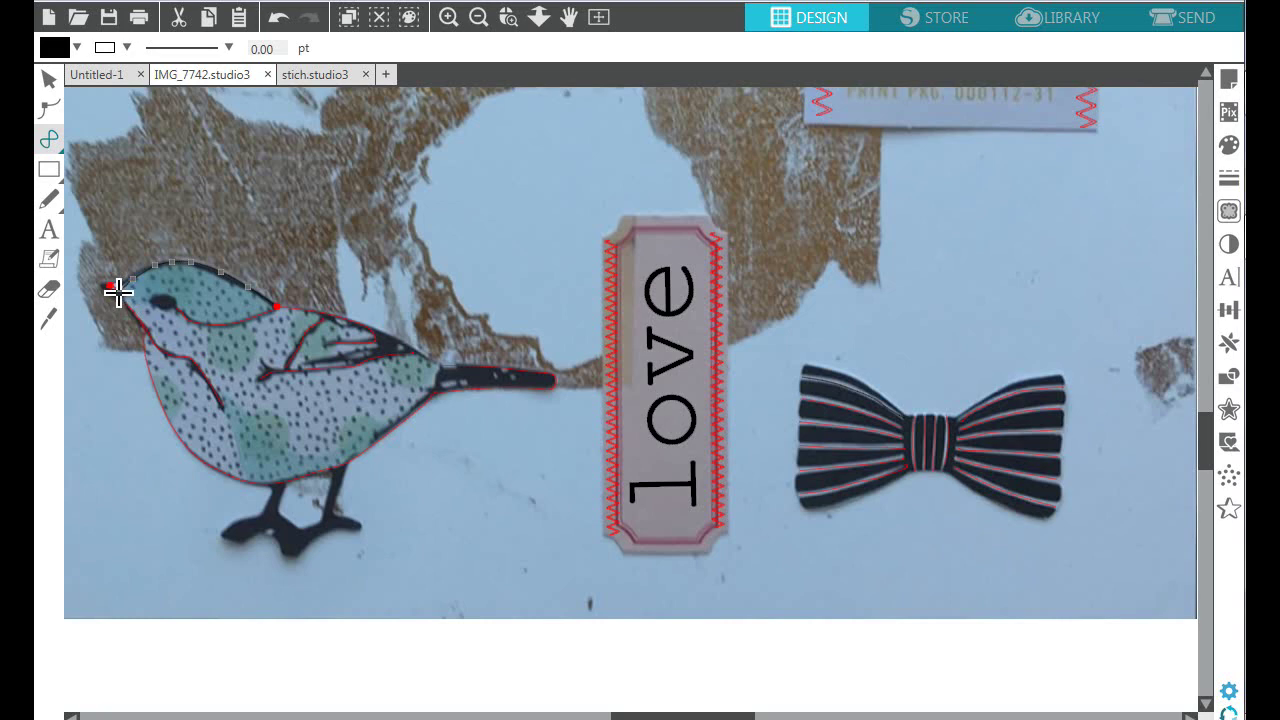
pyautogui.click(48, 79)
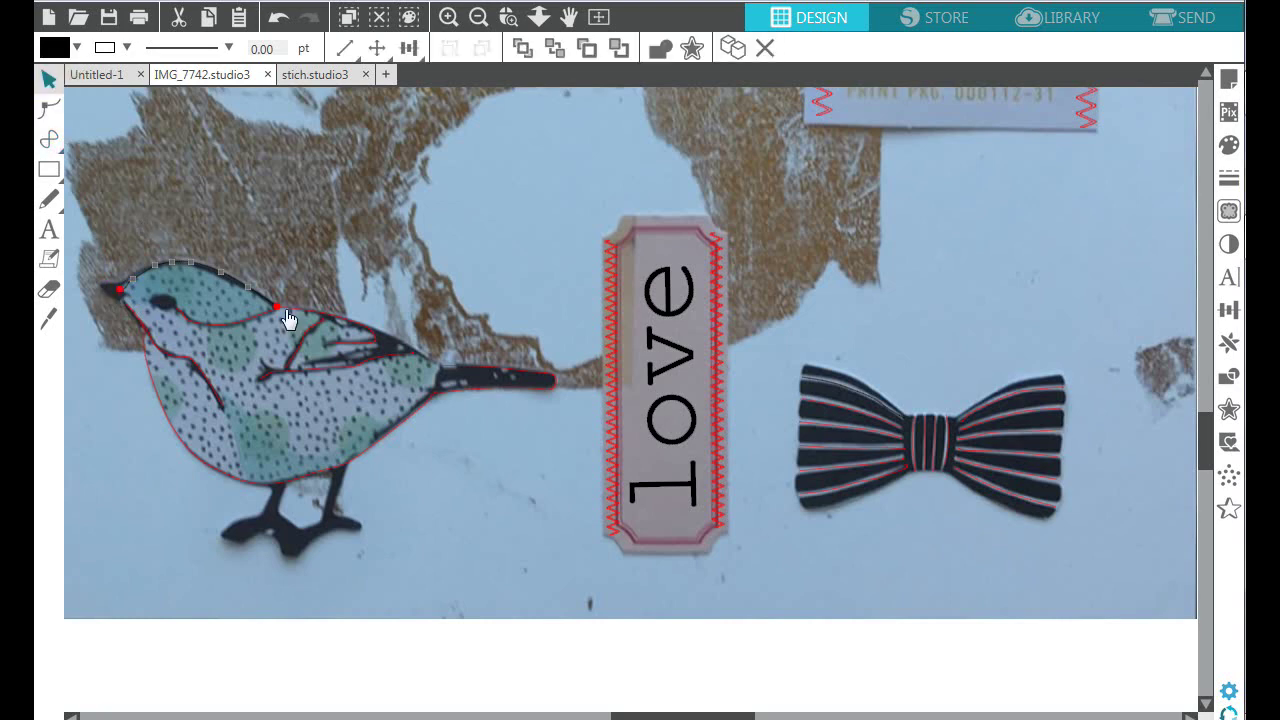
# - Set both the fill colour and the line colour of the bird's head curve to red
pyautogui.click(77, 48)
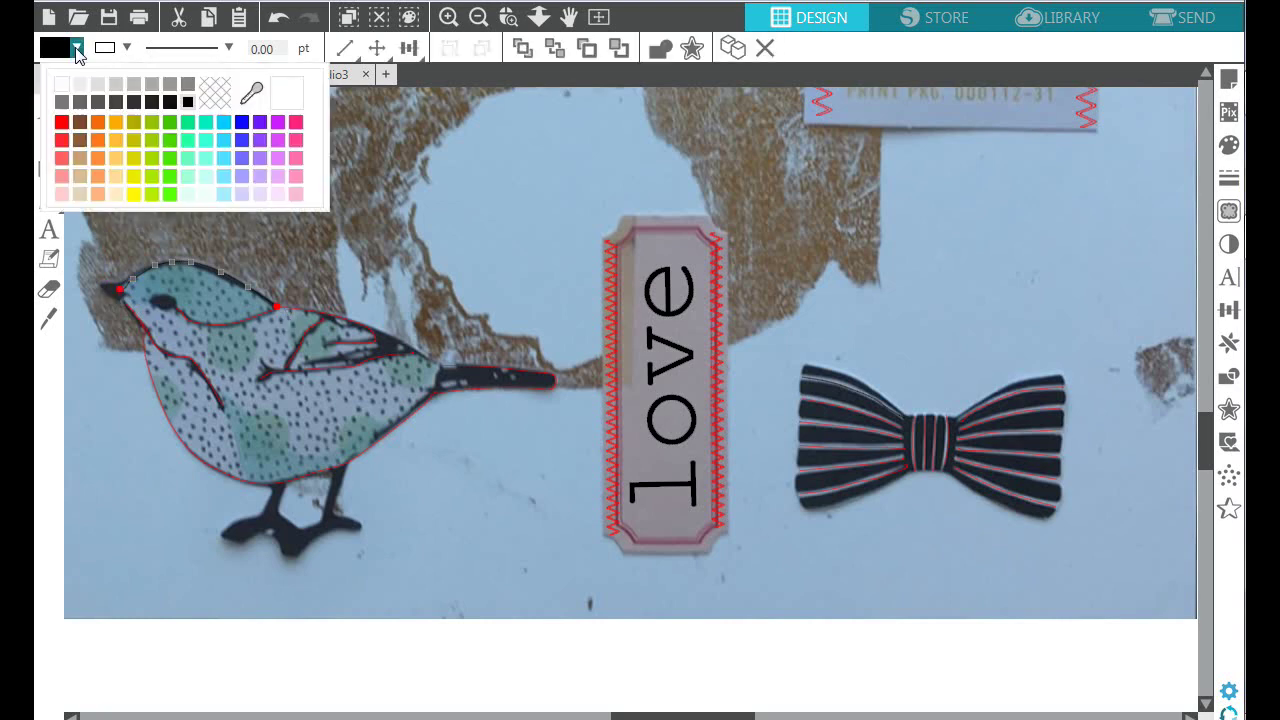
pyautogui.click(62, 121)
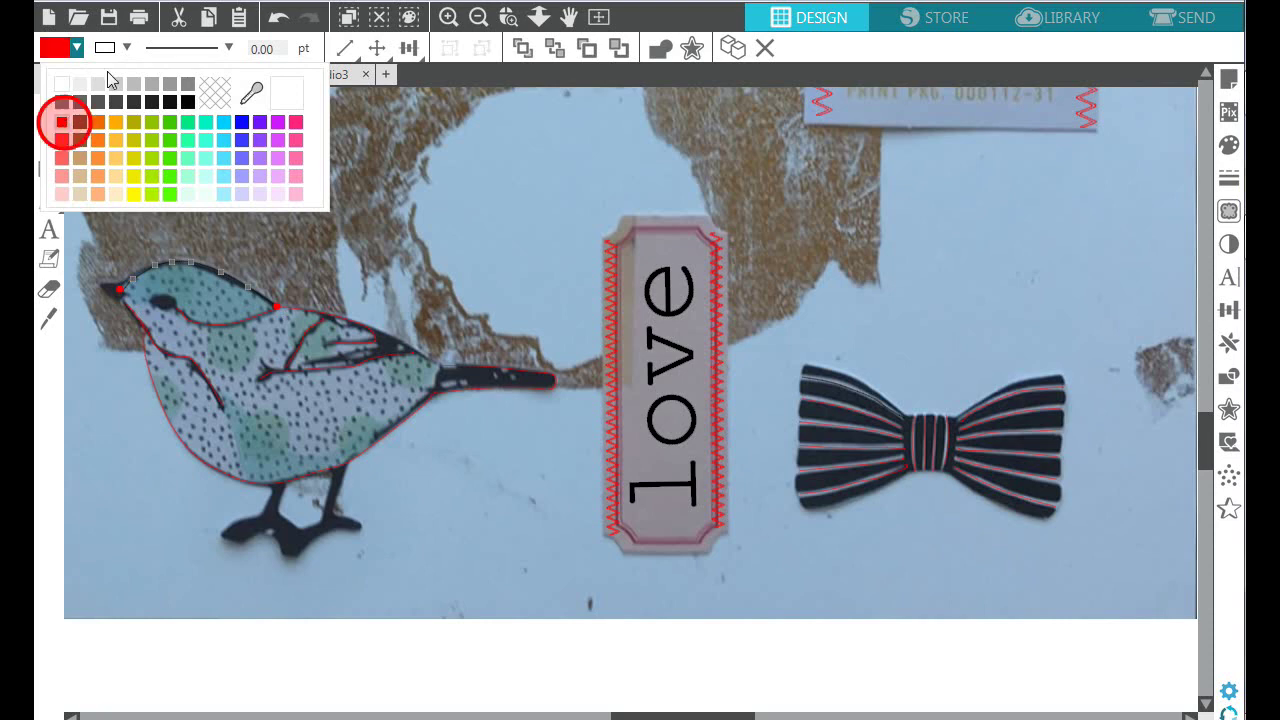
pyautogui.click(127, 47)
pyautogui.click(127, 47)
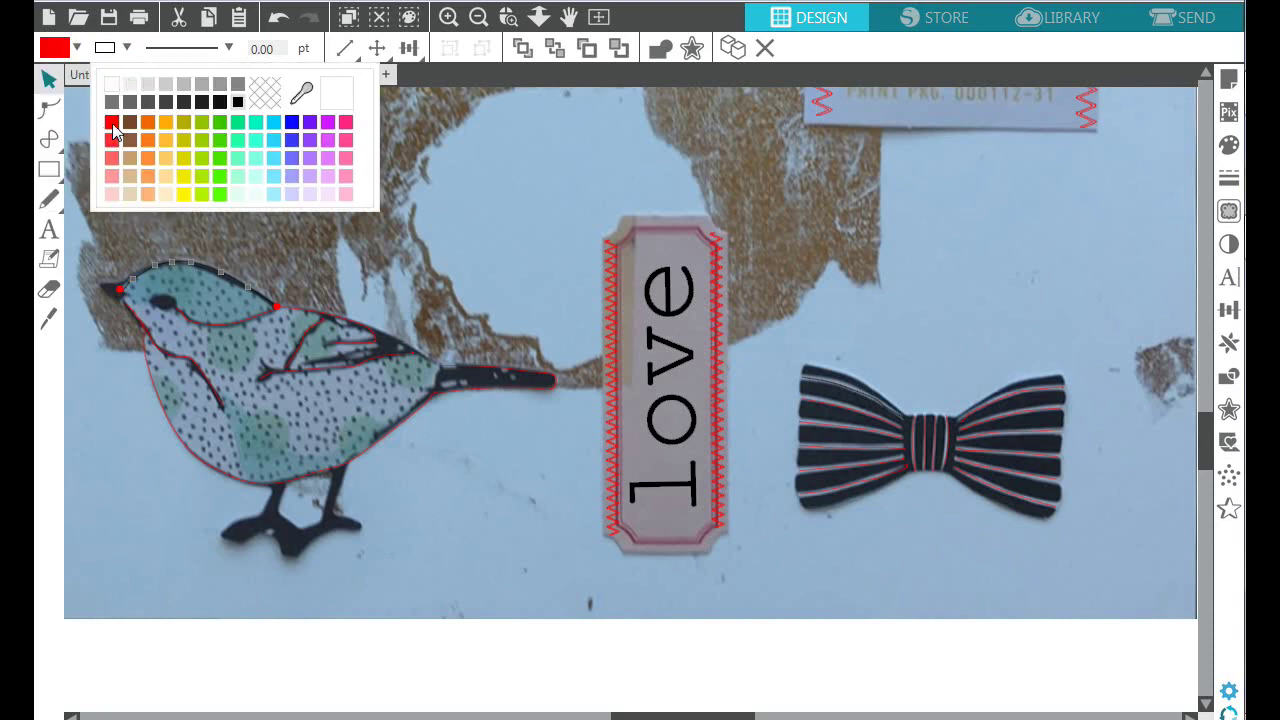
pyautogui.click(111, 122)
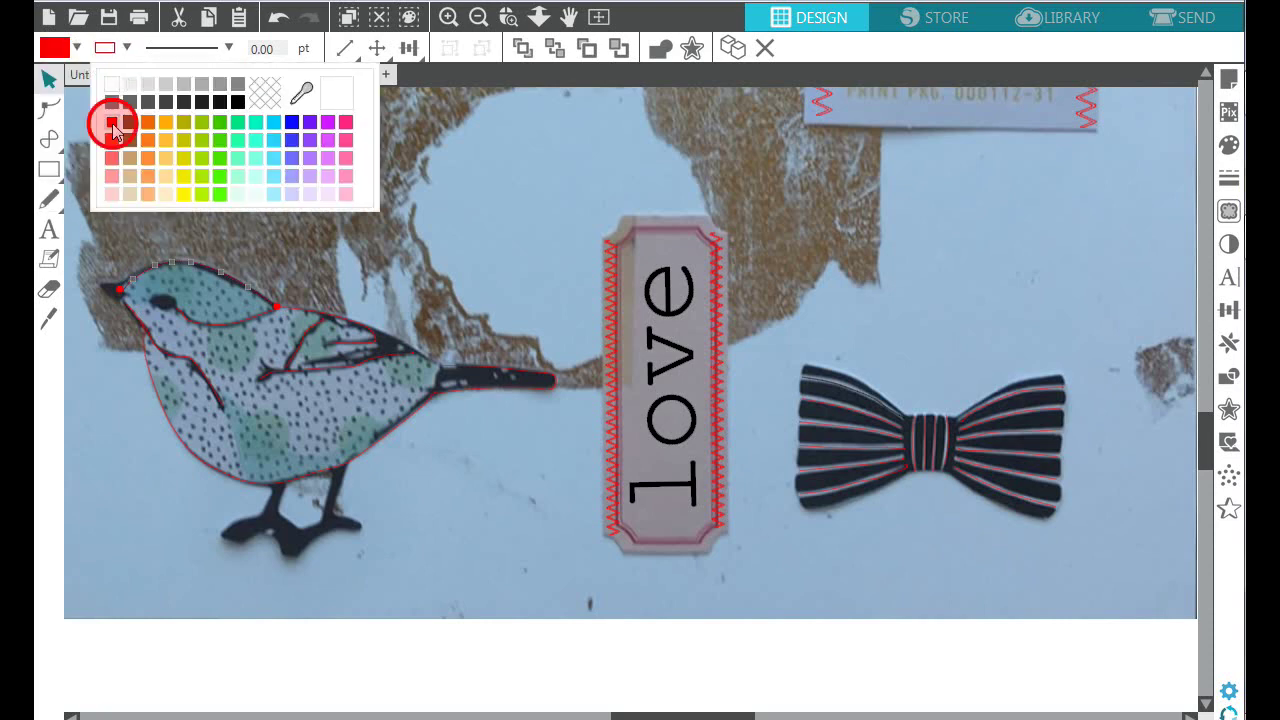
# - Preset both the fill colour and the line colour to red for the next curve shape
pyautogui.click(49, 141)
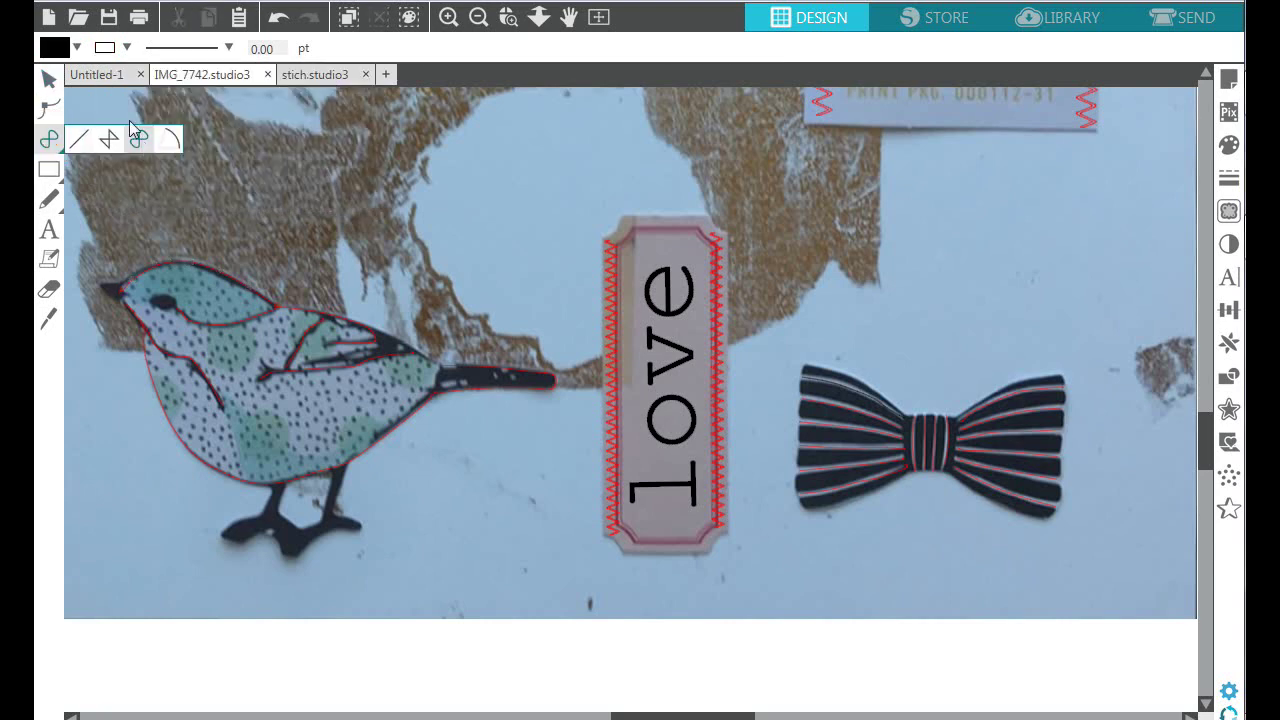
pyautogui.click(77, 47)
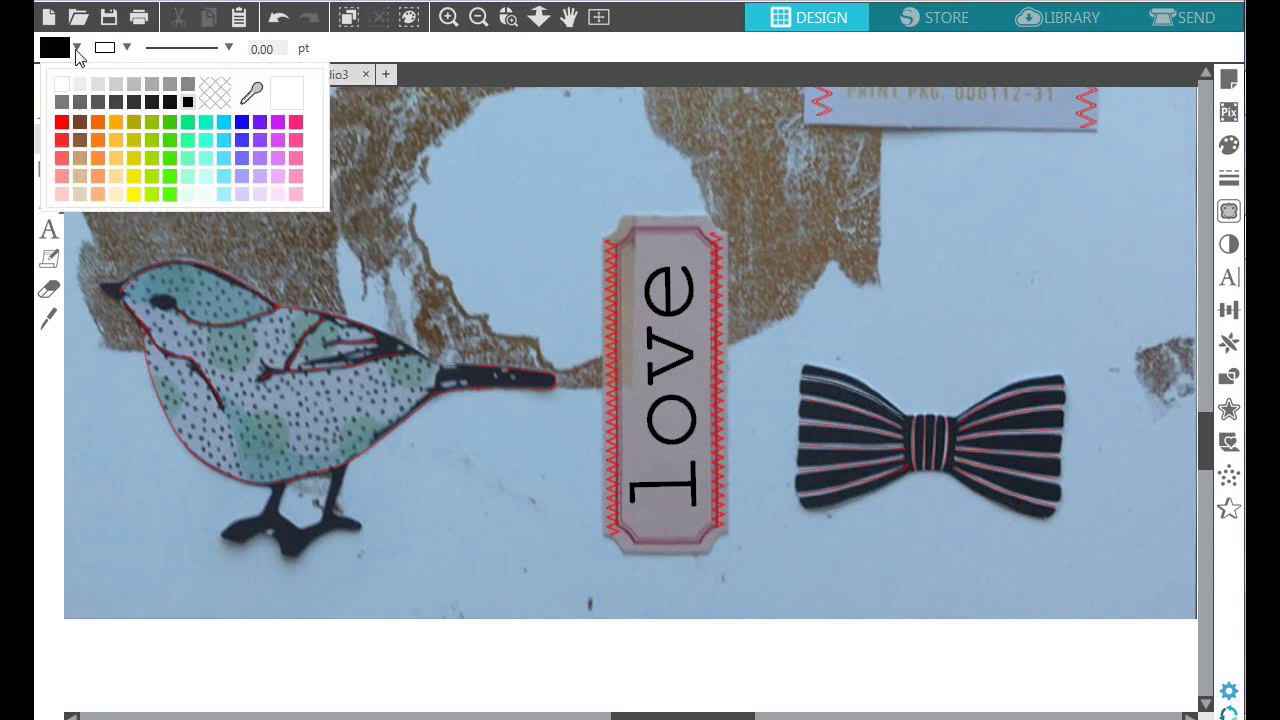
pyautogui.click(63, 128)
pyautogui.click(125, 47)
pyautogui.click(112, 124)
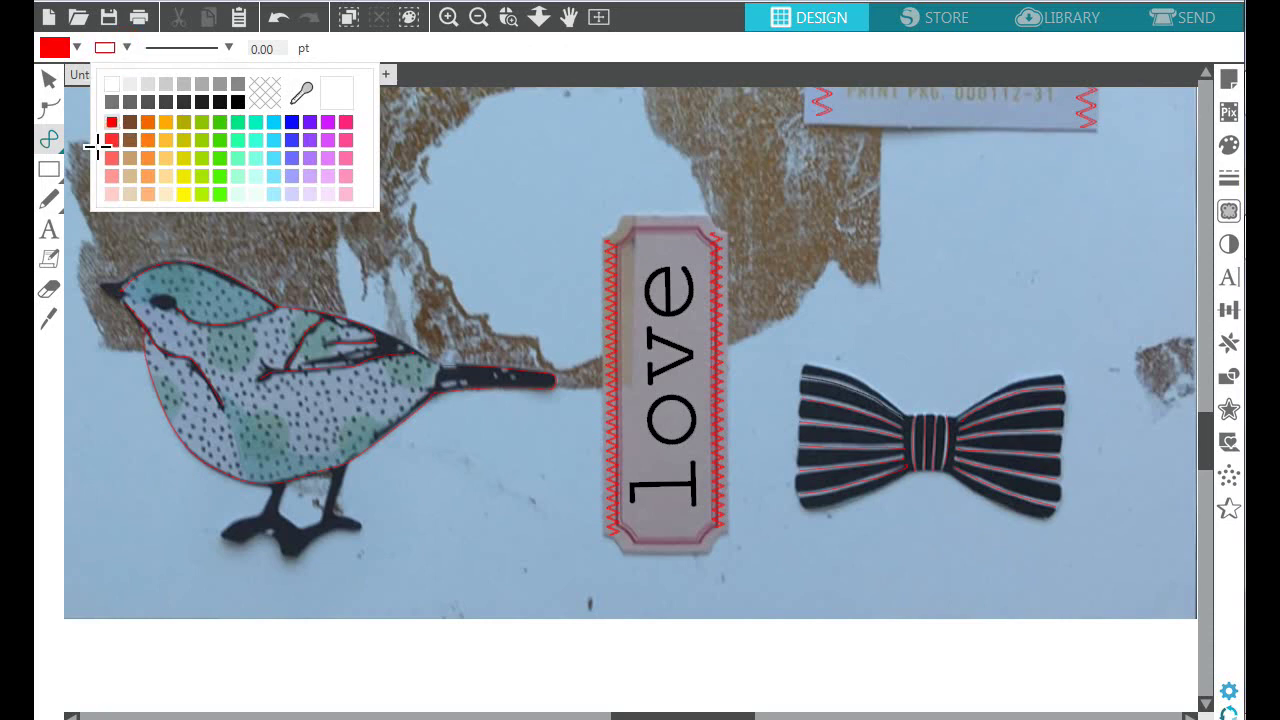
# - Draw a red curve shape along the top light stripe of the bow tie's left wing, from the outer edge to the knot
pyautogui.click(50, 140)
pyautogui.click(54, 147)
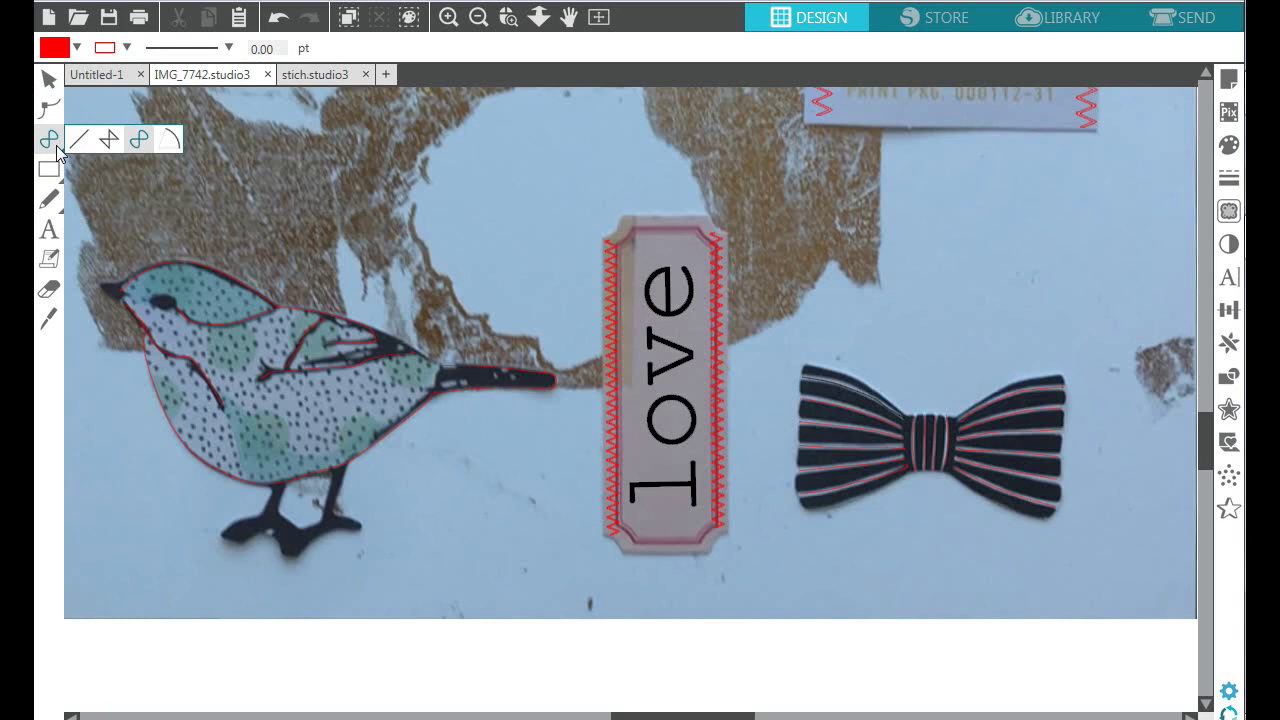
pyautogui.click(139, 141)
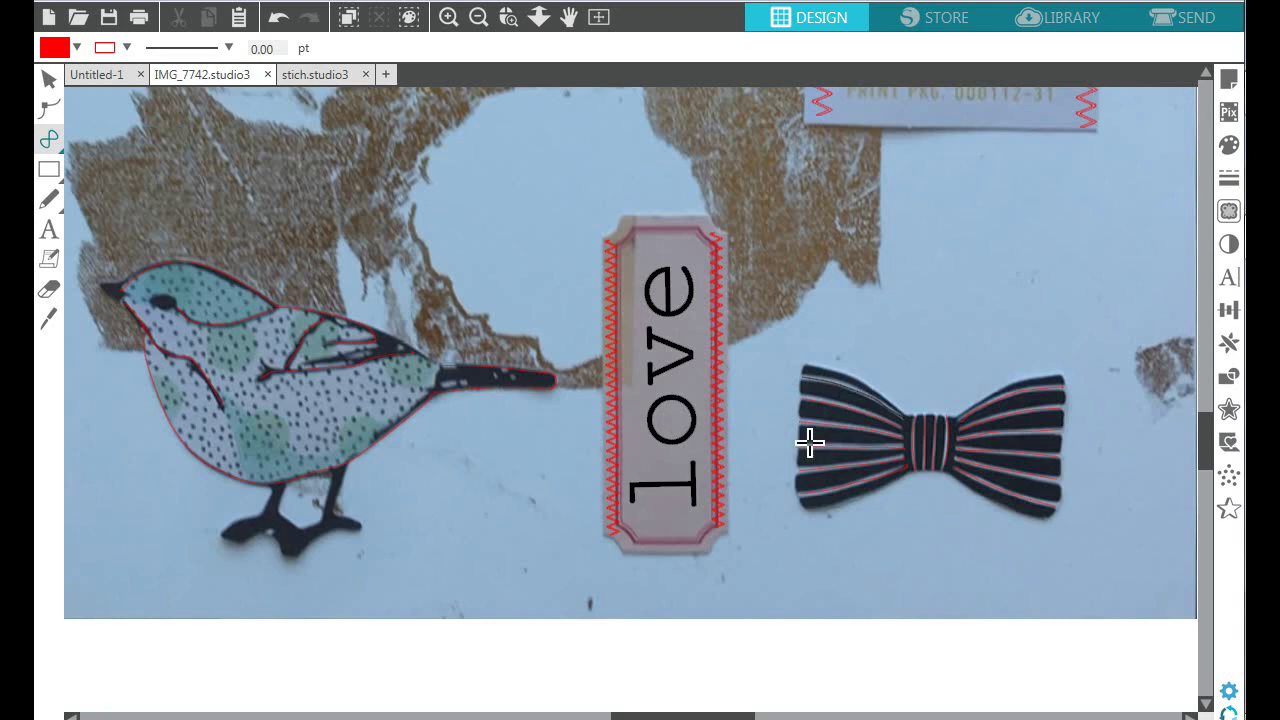
pyautogui.click(804, 377)
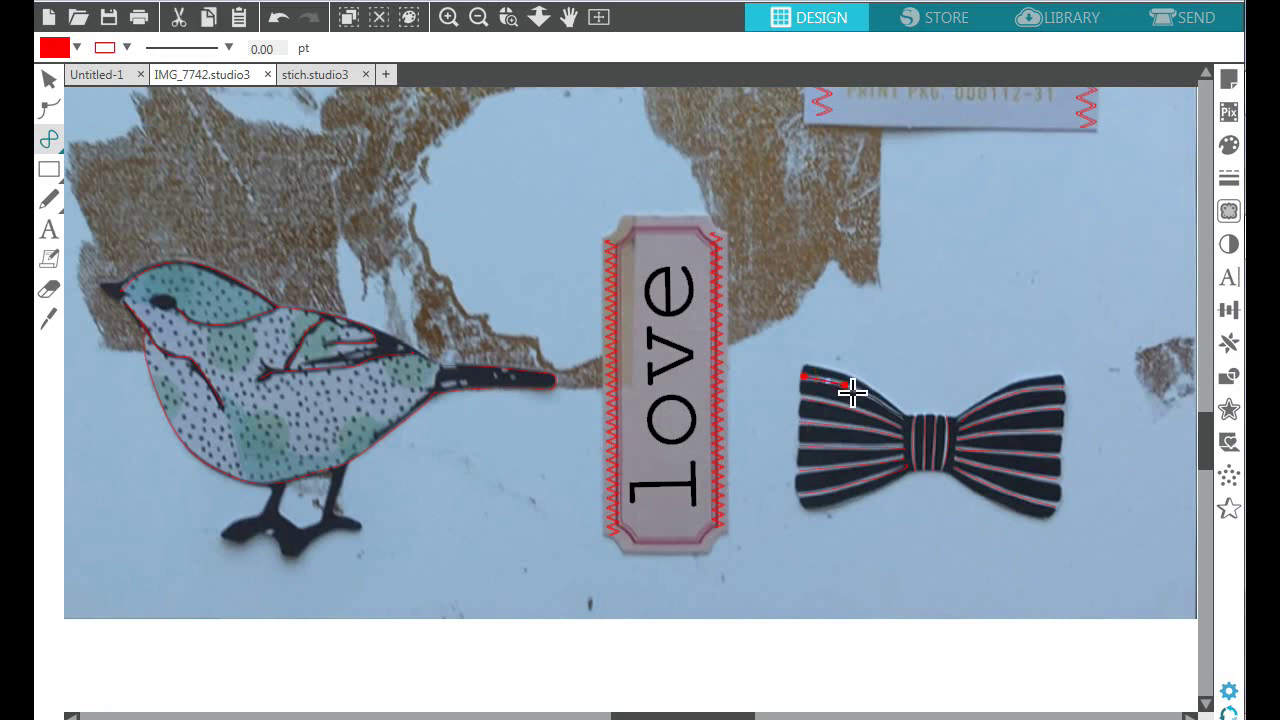
pyautogui.click(885, 405)
pyautogui.click(903, 419)
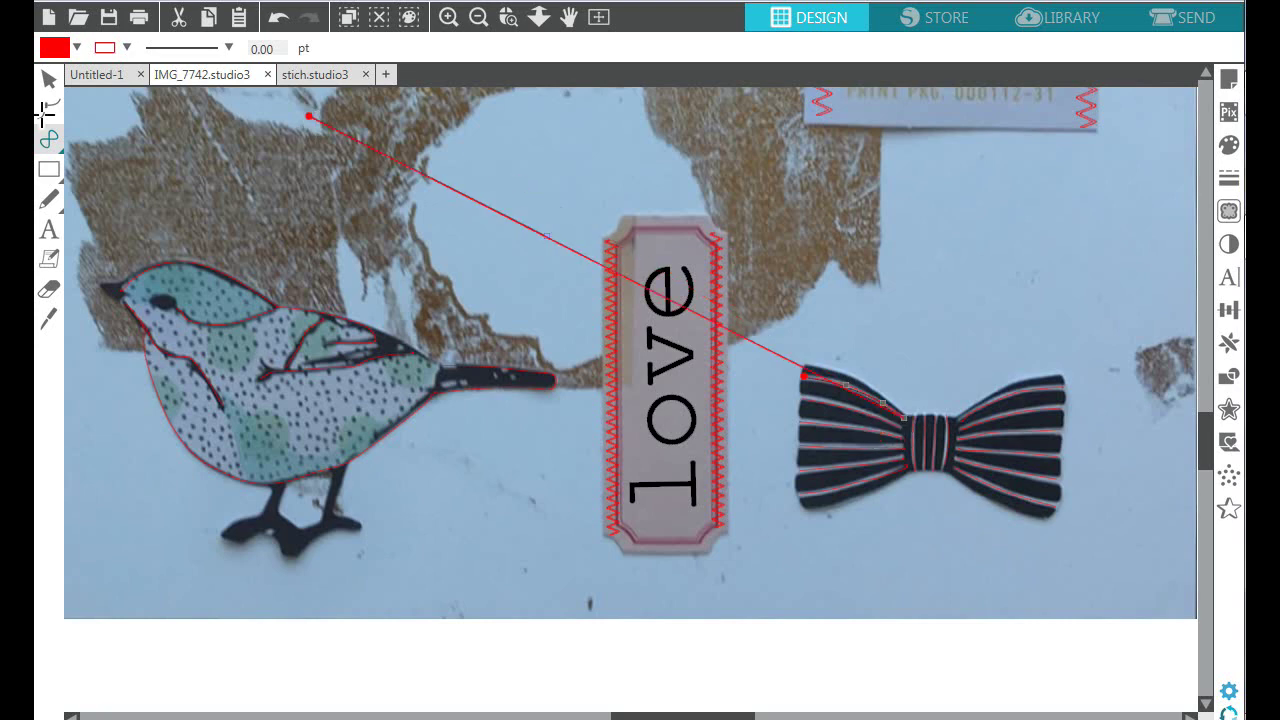
pyautogui.click(50, 82)
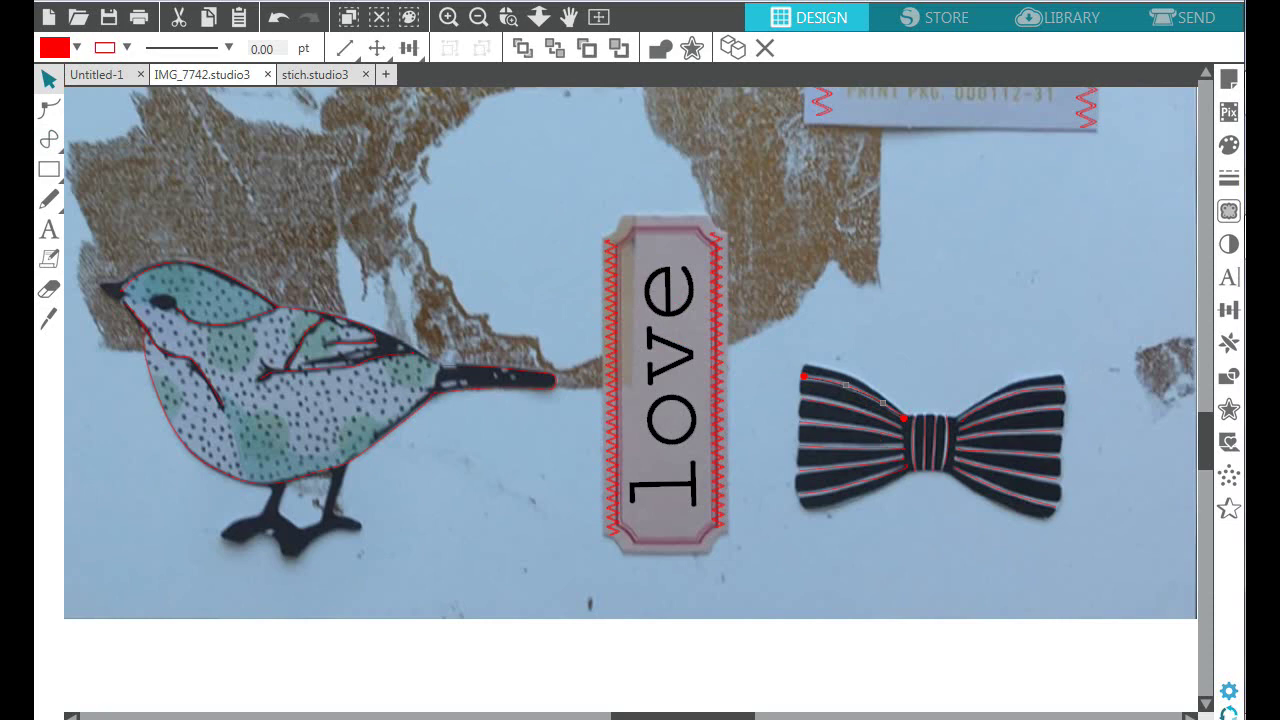
# - Review the stitch lines across the whole scanned image, from the floral cards to the bird and bow tie
pyautogui.moveTo(1207, 447); pyautogui.dragTo(1219, 332)
pyautogui.click(478, 17)
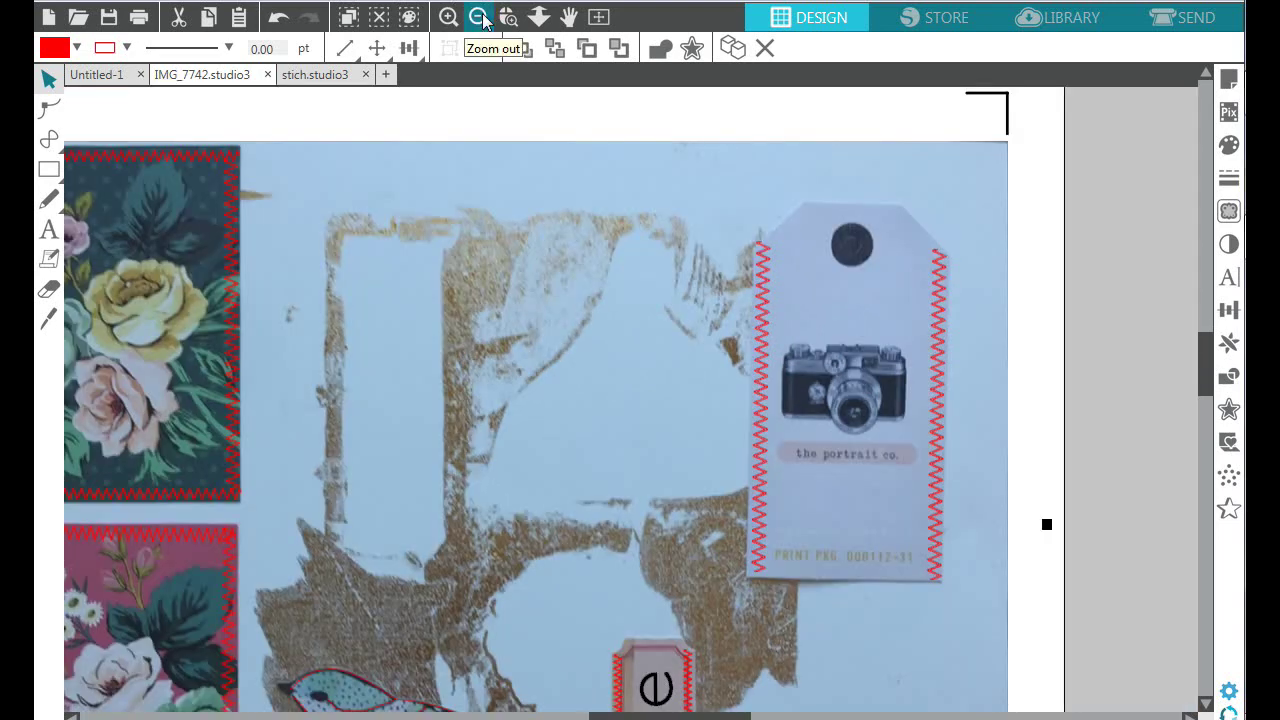
pyautogui.click(483, 20)
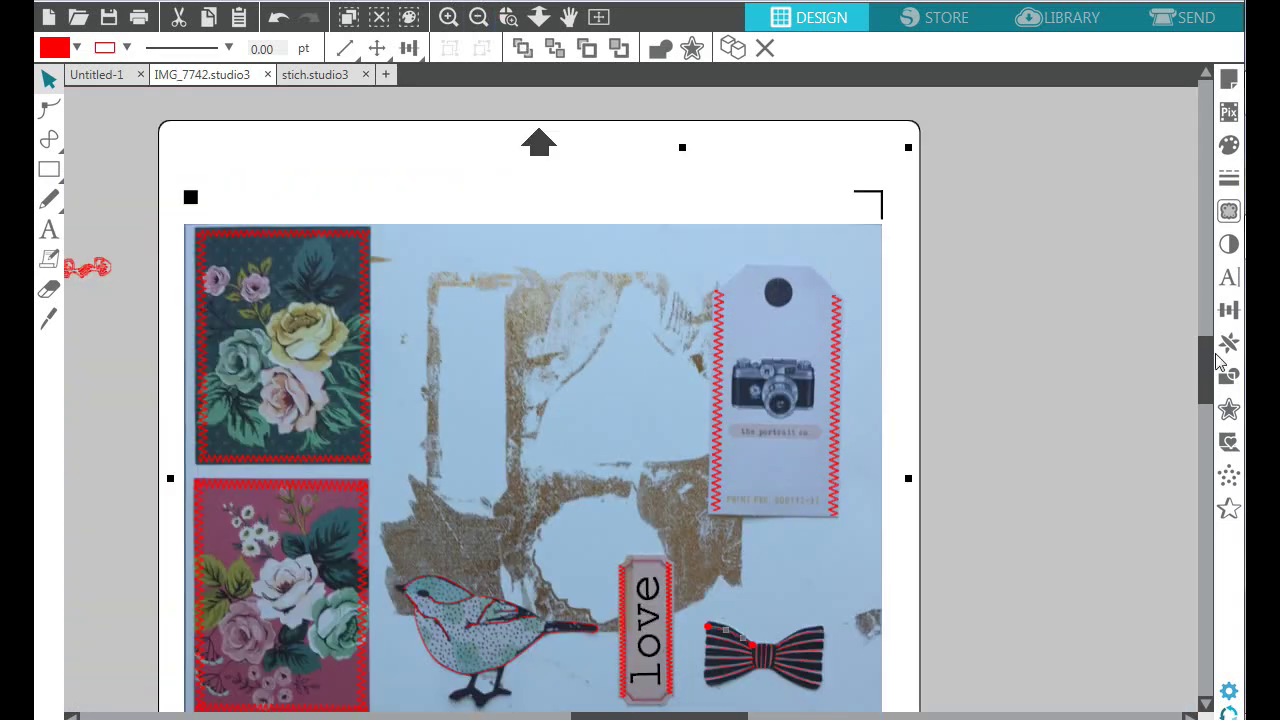
pyautogui.moveTo(1204, 352); pyautogui.dragTo(1208, 382)
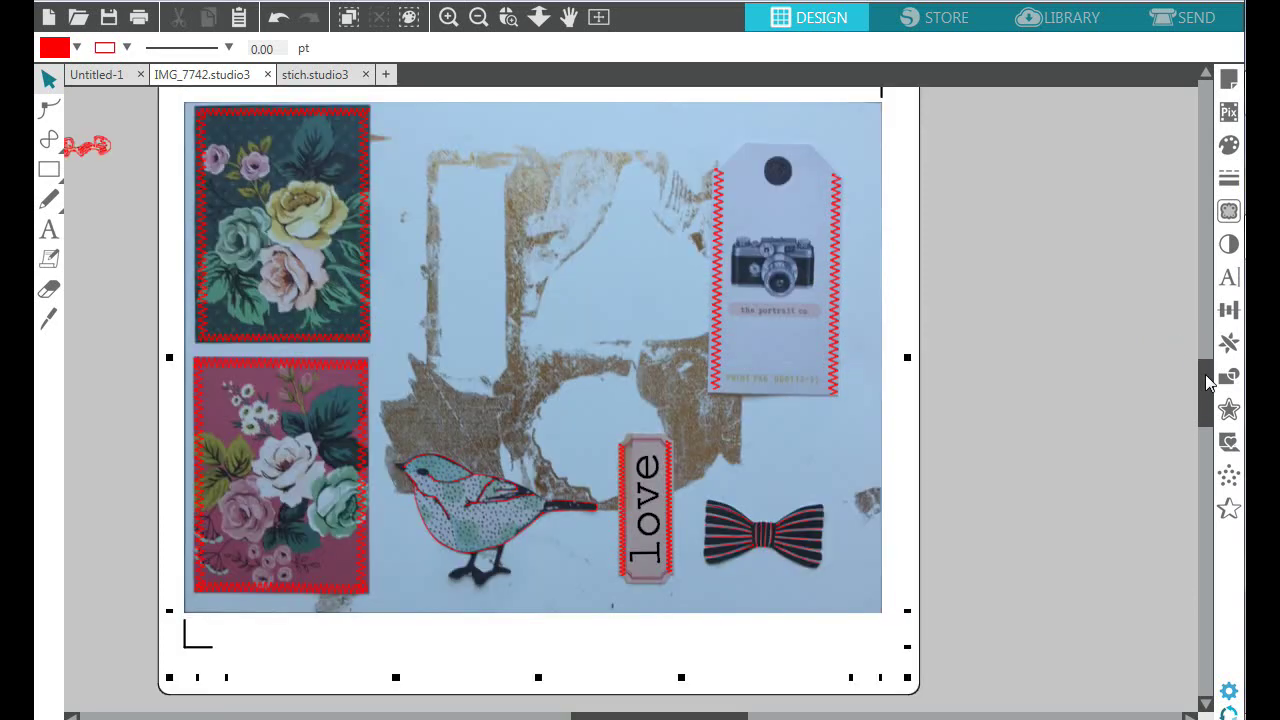